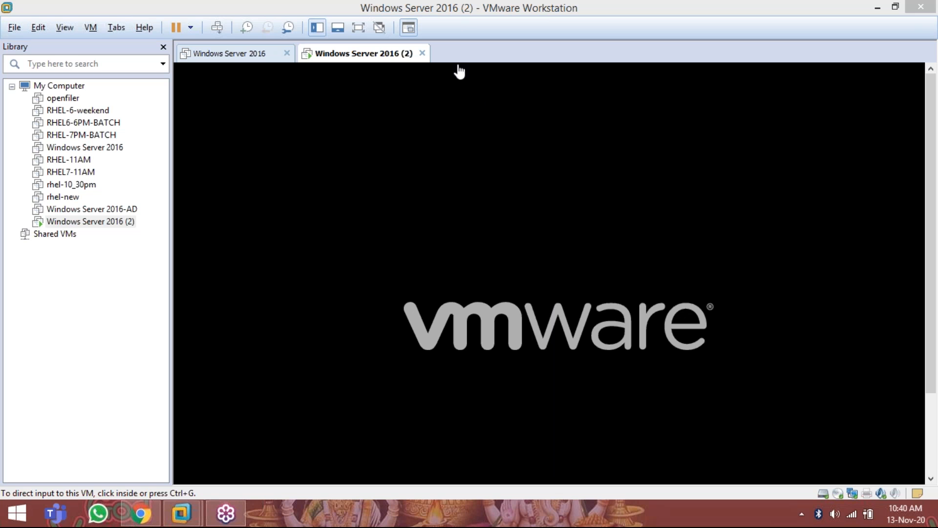
click(356, 32)
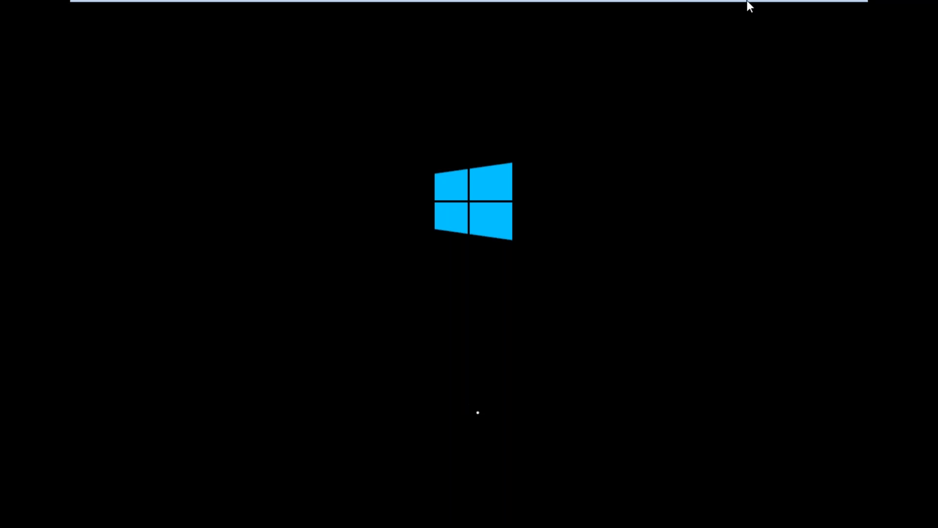
click(852, 7)
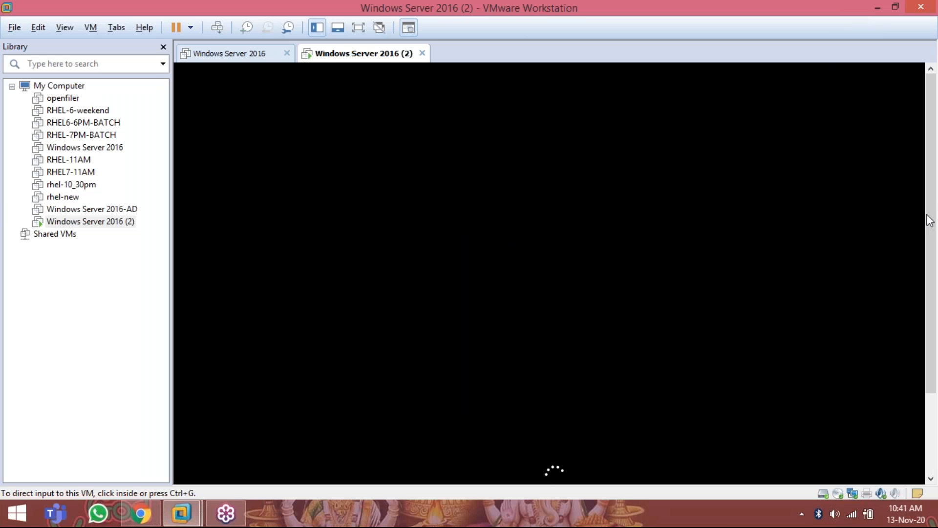
click(927, 215)
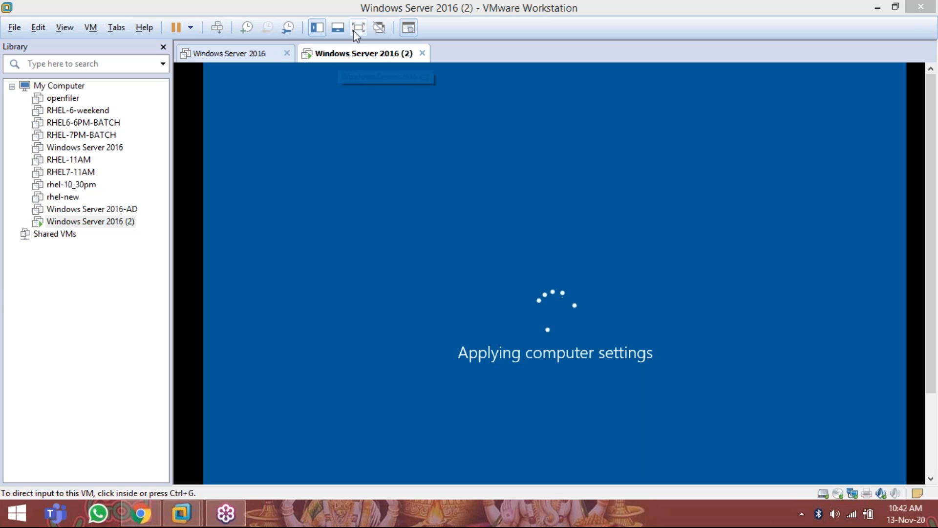
Step: Show the virtual machine in full screen, unlock it and sign in to the Administrator account with its password
click(356, 27)
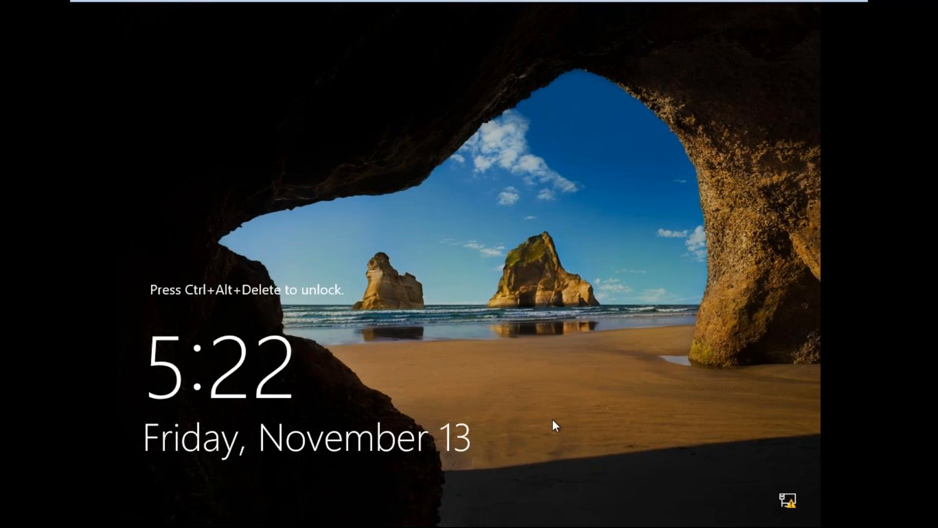
key(ctrl+alt+Delete)
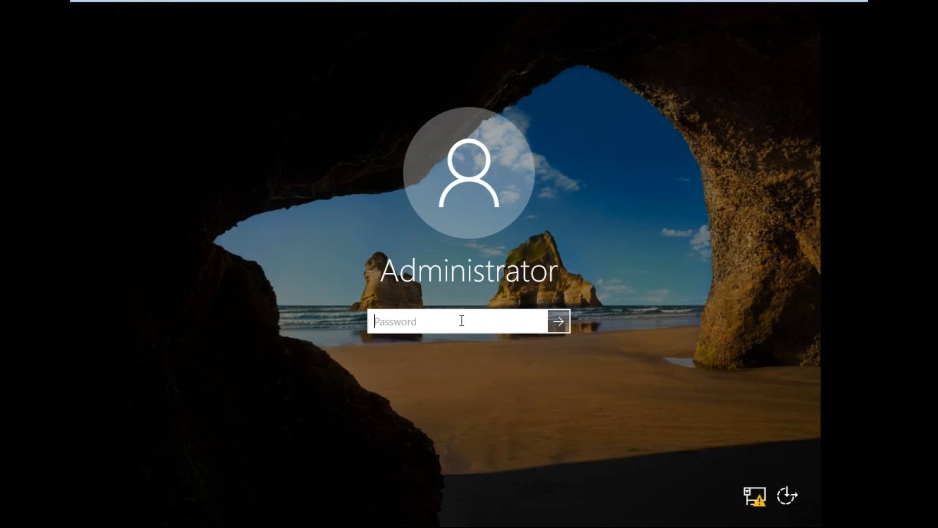
text(•••••••••••••)
key(Return)
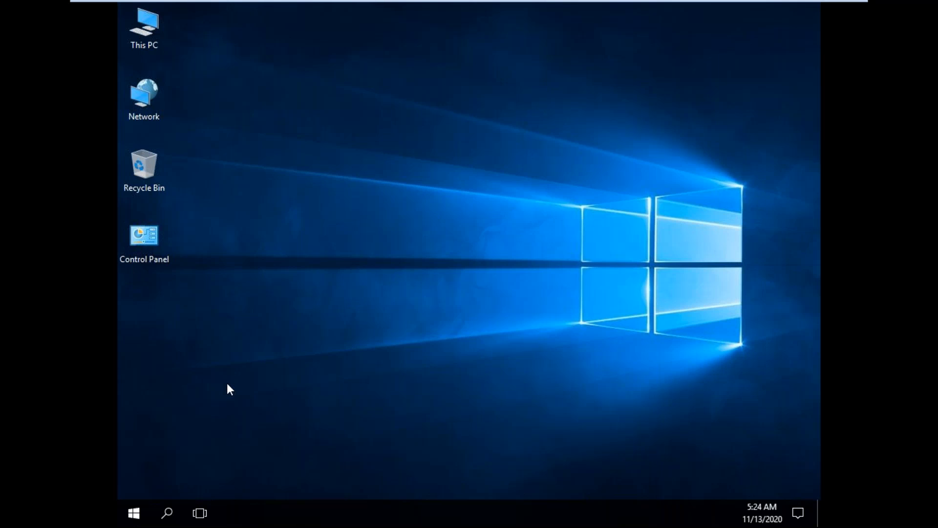
Step: Dismiss the Shutdown Event Tracker prompt without giving a shutdown reason
key(super)
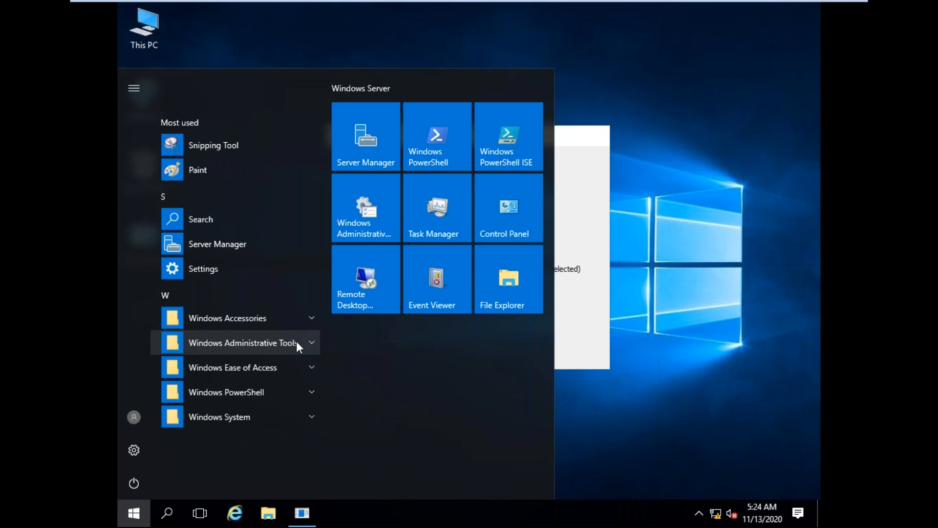
click(293, 508)
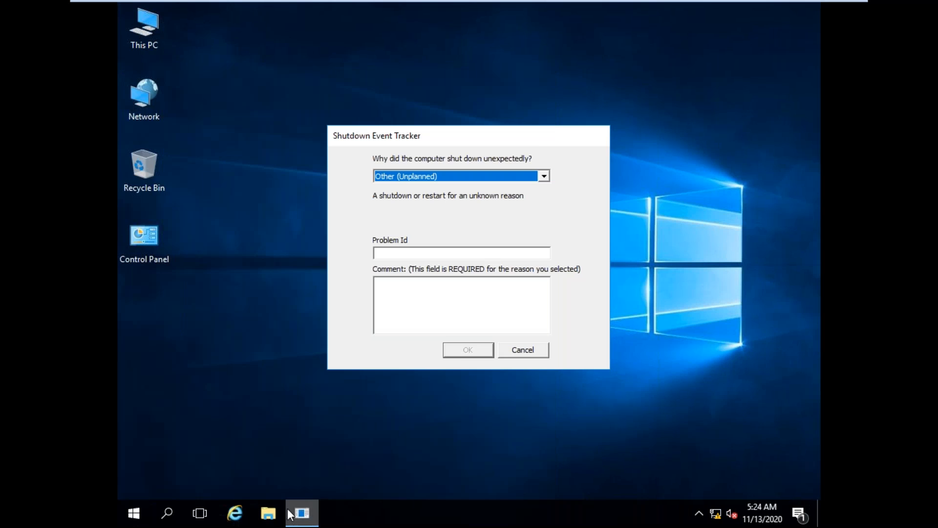
click(525, 350)
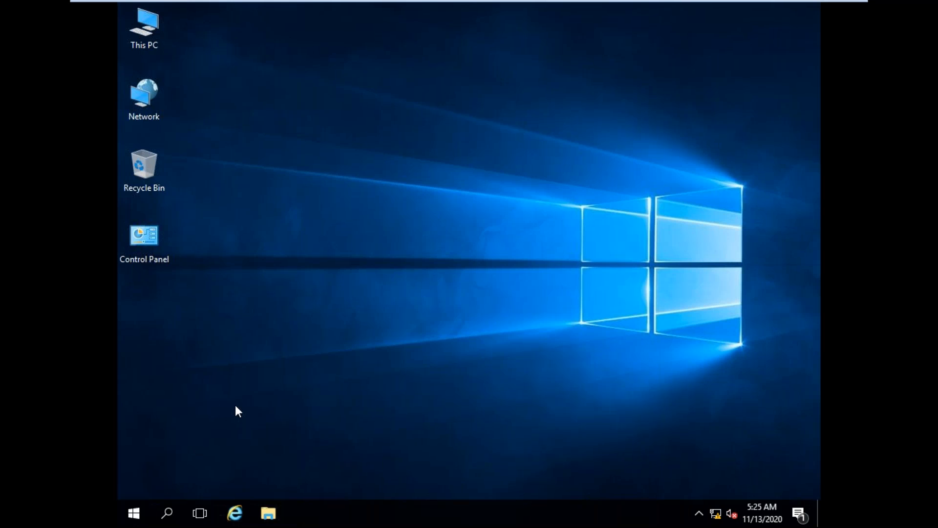
Step: Open Computer Management from the Windows administrative tools and display the Users folder under Local Users and Groups
key(super)
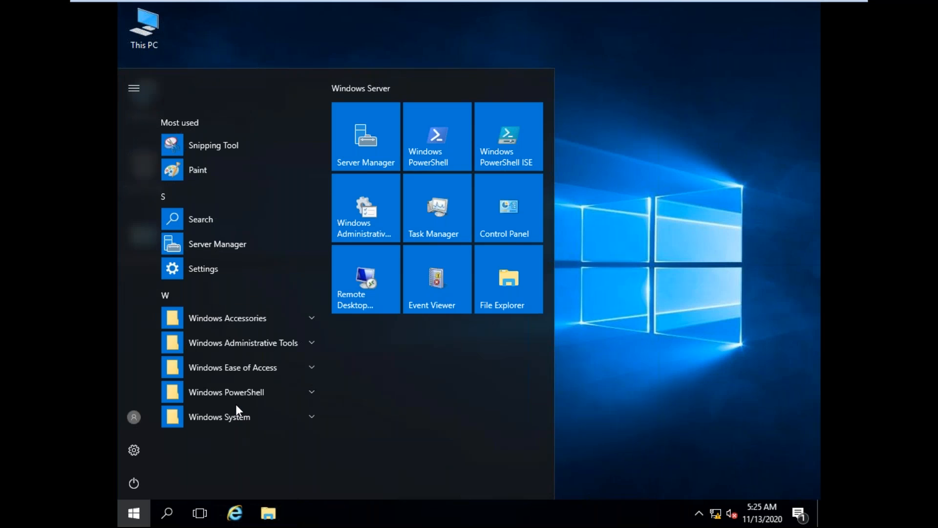
click(290, 340)
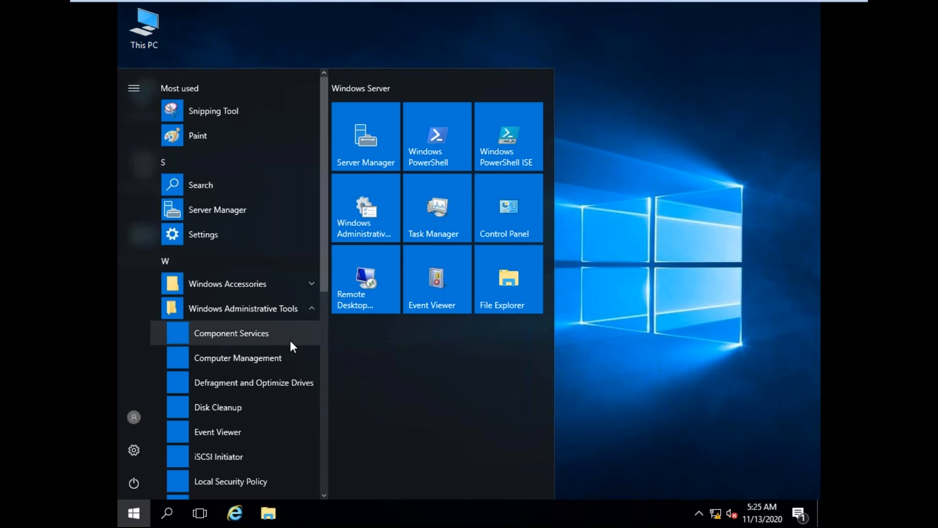
click(250, 368)
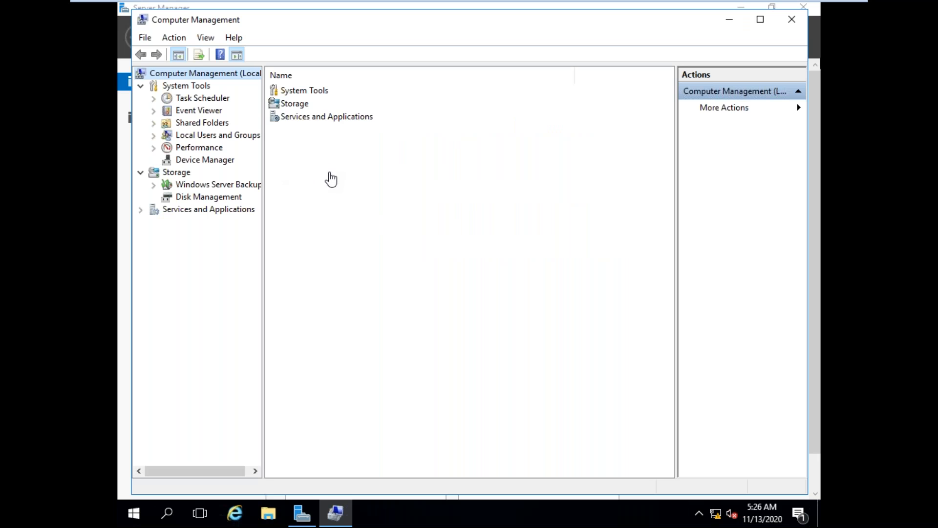
click(331, 179)
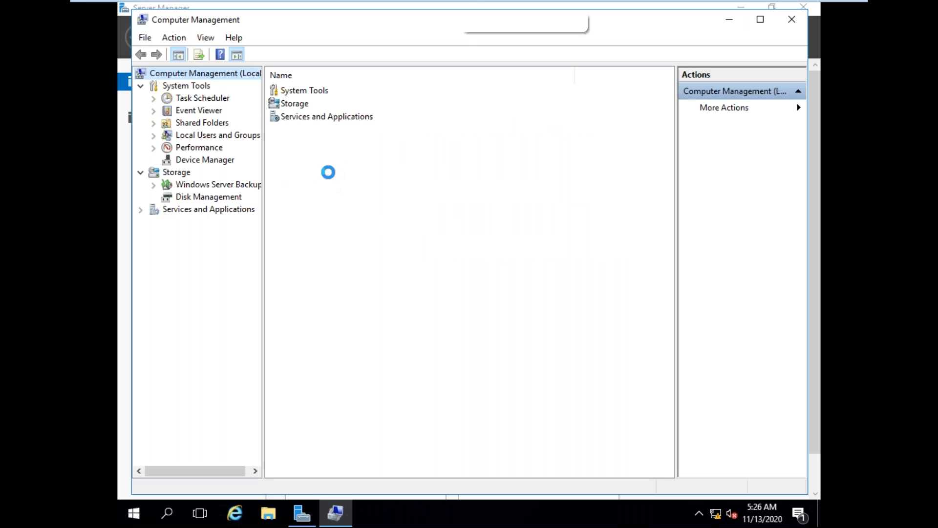
click(154, 135)
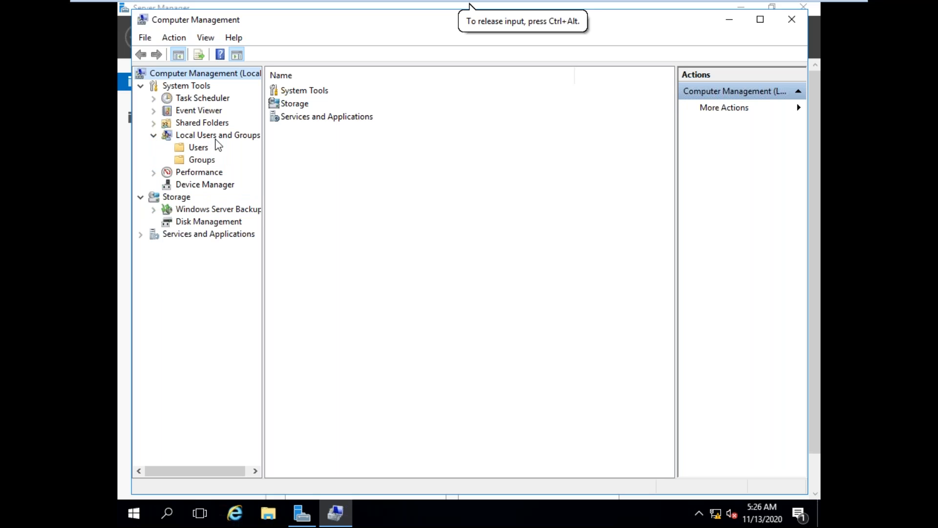
click(198, 148)
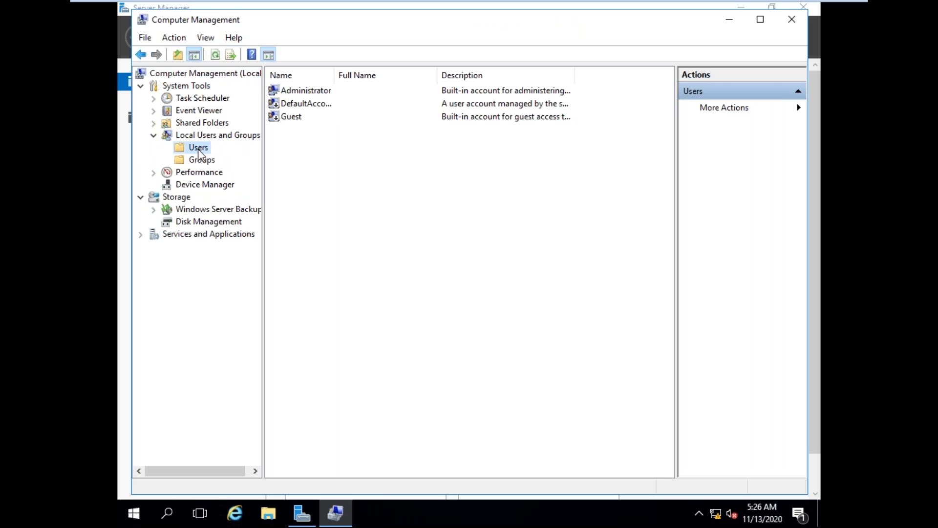
Step: Start a new local user account and enter its user name, leaving the full name and description blank
right_click(200, 155)
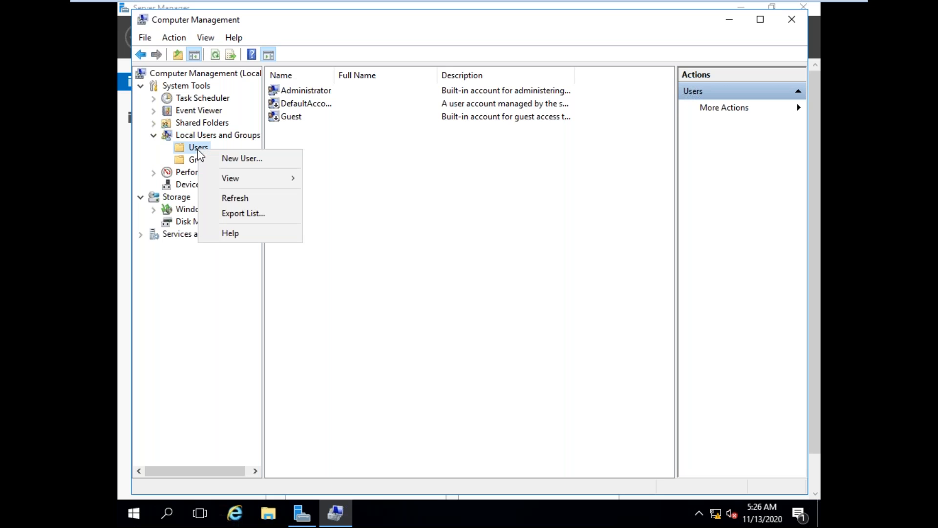
click(243, 160)
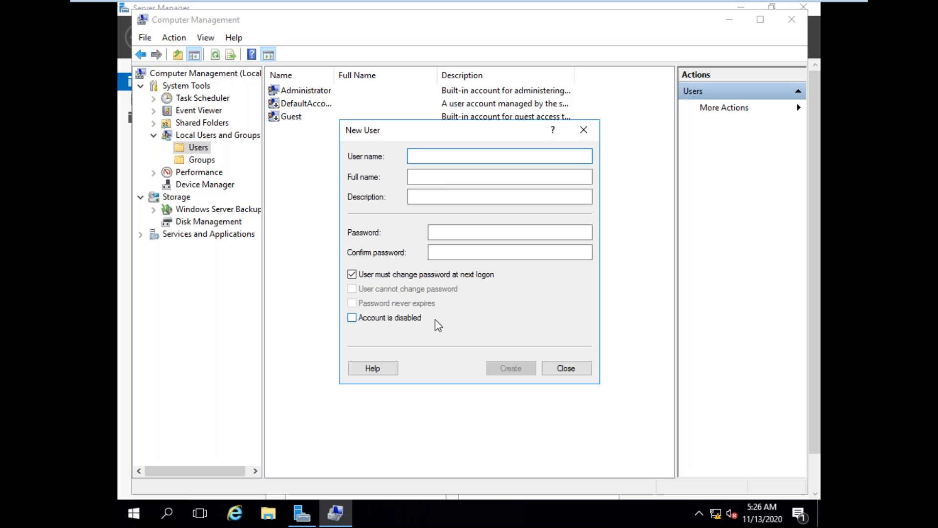
text(kri)
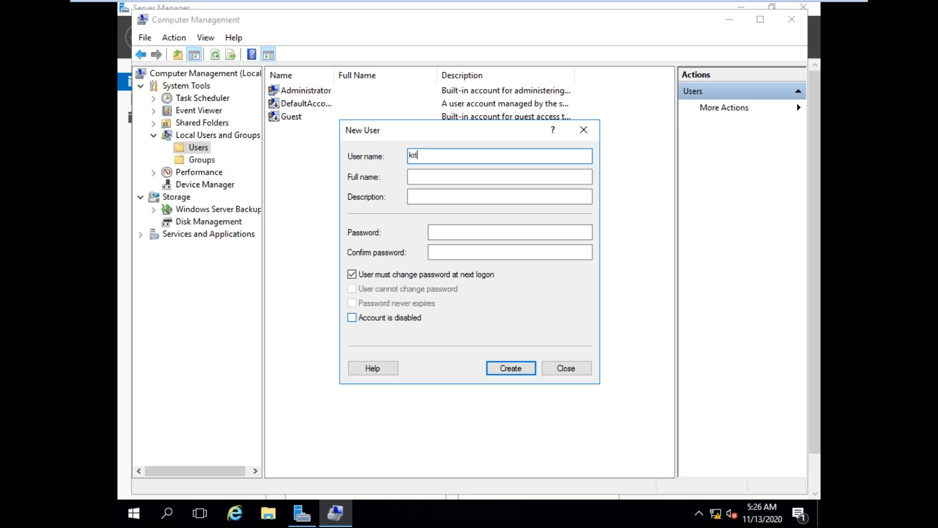
text(shna)
key(Tab)
key(Tab)
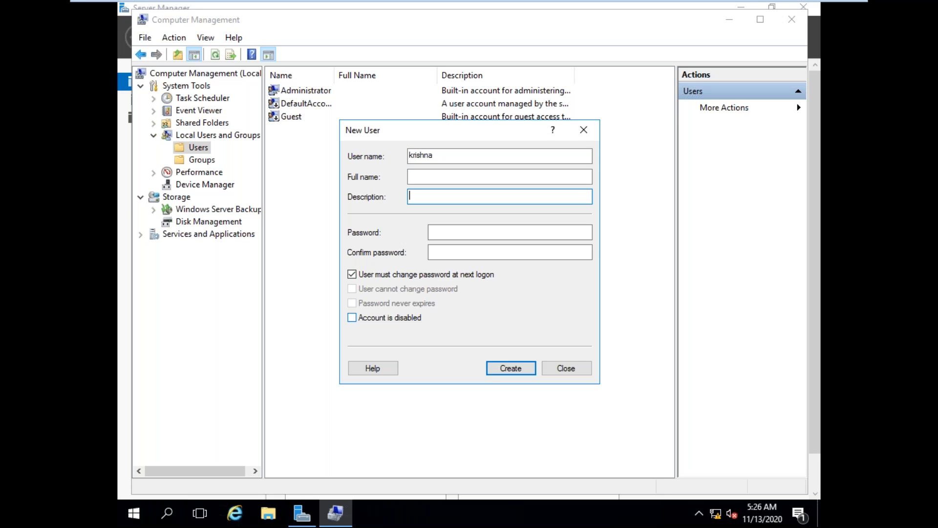
Step: Enter the new user's account password and repeat it in the confirmation field
key(Tab)
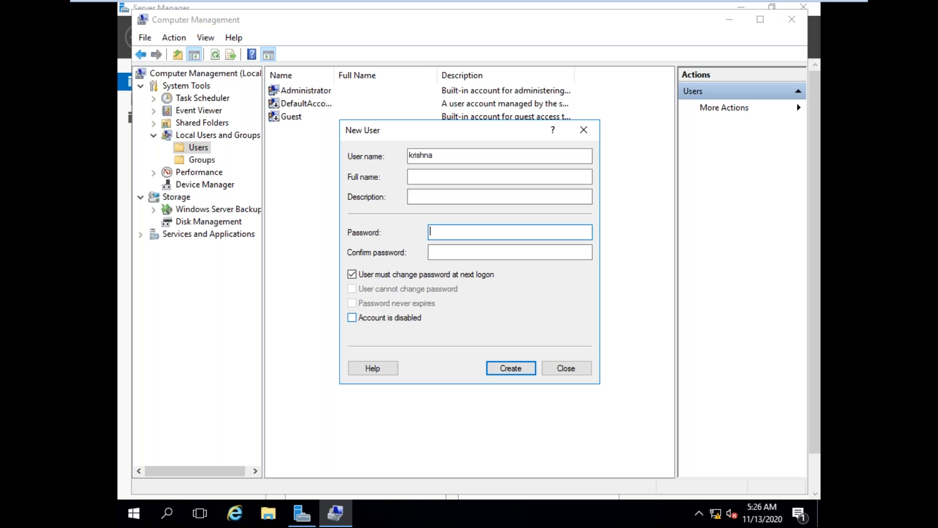
text(••••••••••••)
key(Tab)
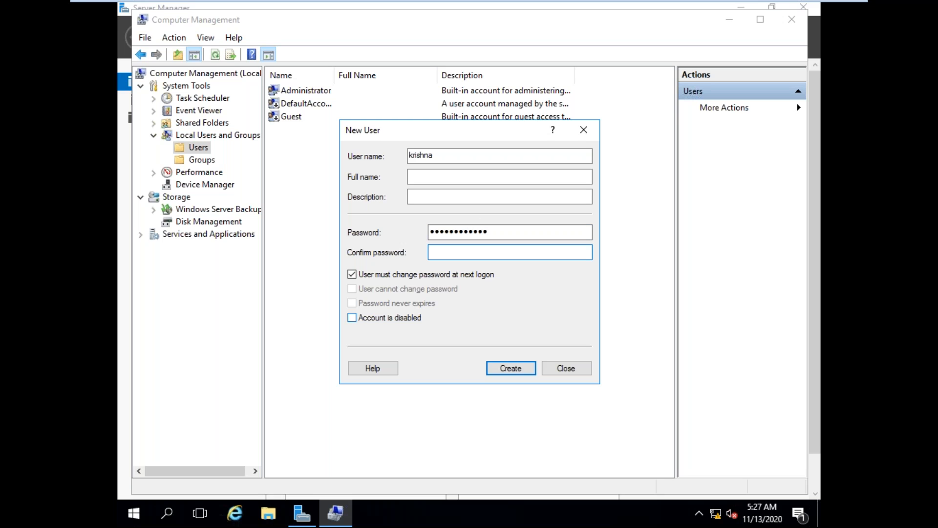
text(•)
text(•••••••••••)
Step: Disable the forced password change at next logon, enable "User cannot change password" and "Password never expires", and create the user
click(352, 275)
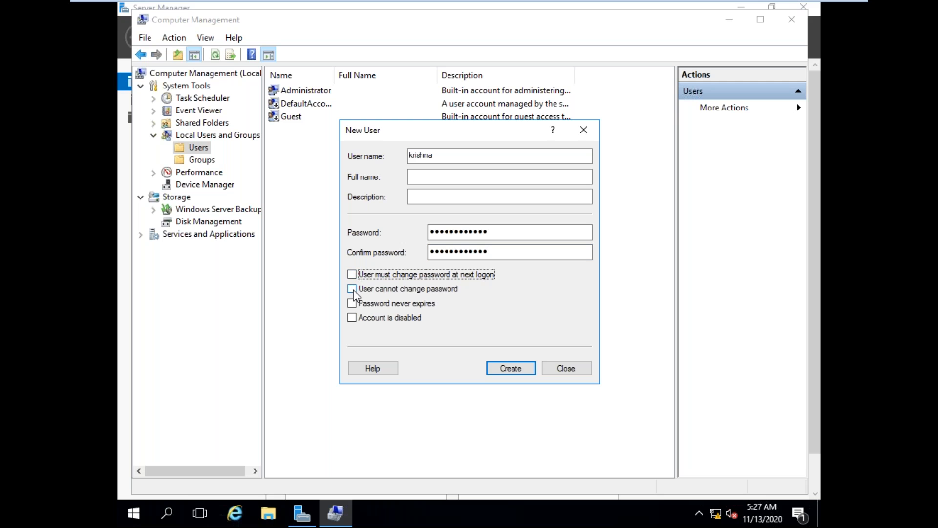
click(353, 289)
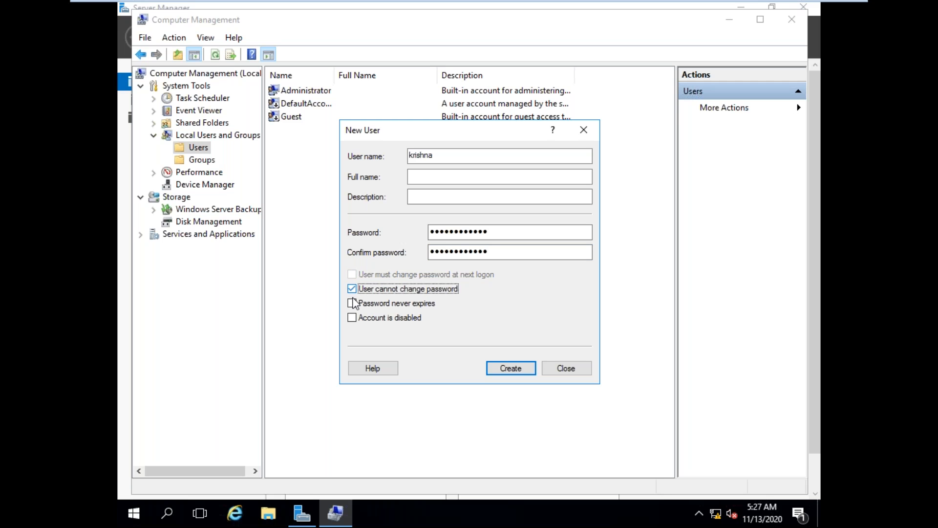
click(352, 303)
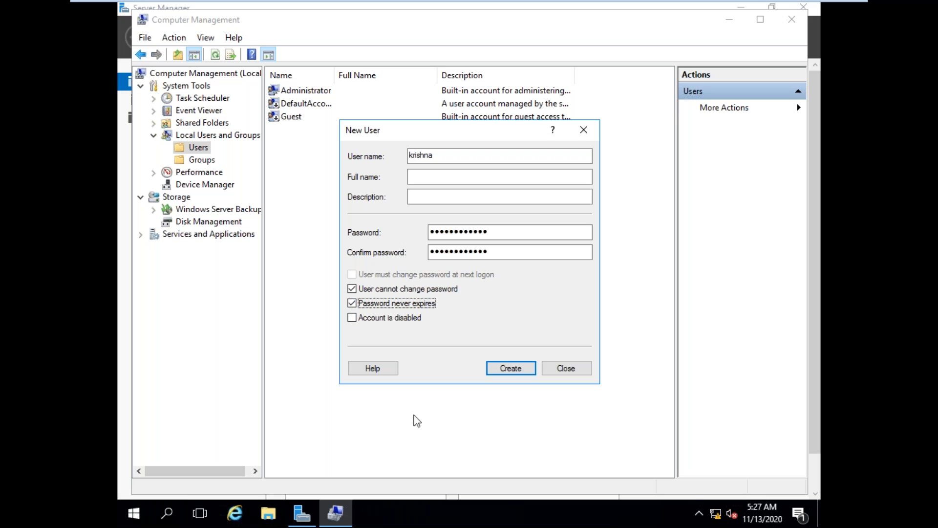
click(508, 369)
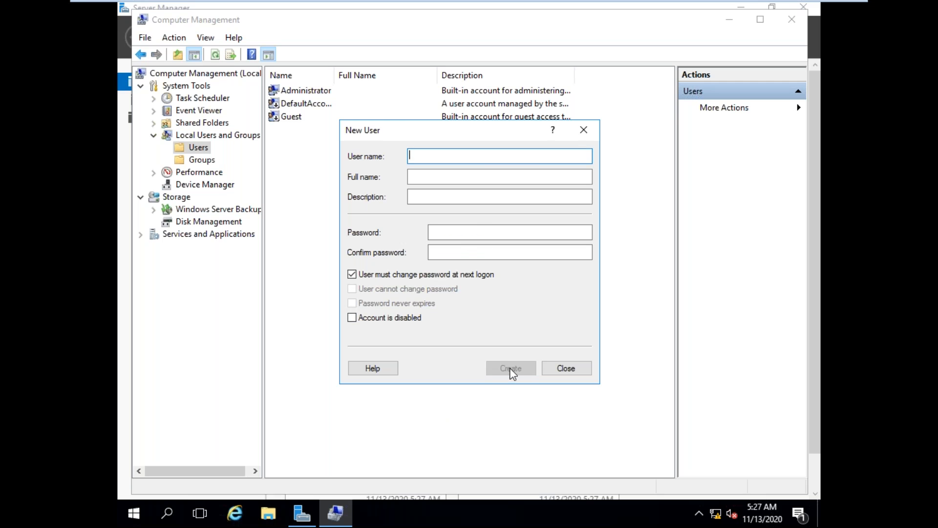
click(562, 367)
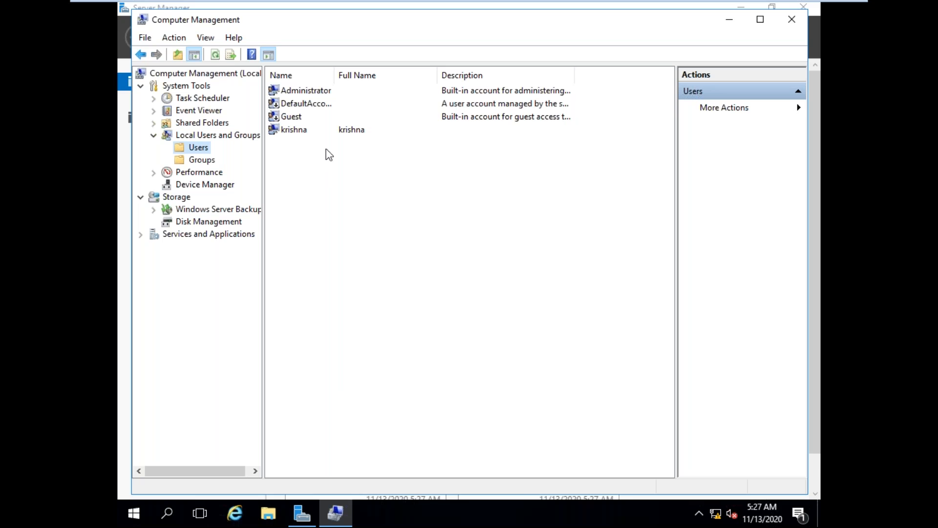
Step: Inspect the new user's properties and group membership, then close them without changes
click(301, 134)
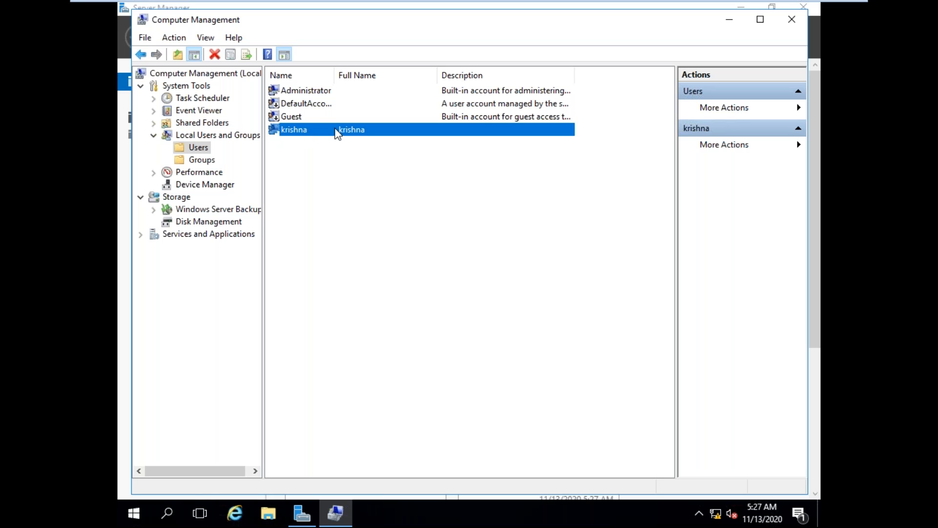
right_click(305, 131)
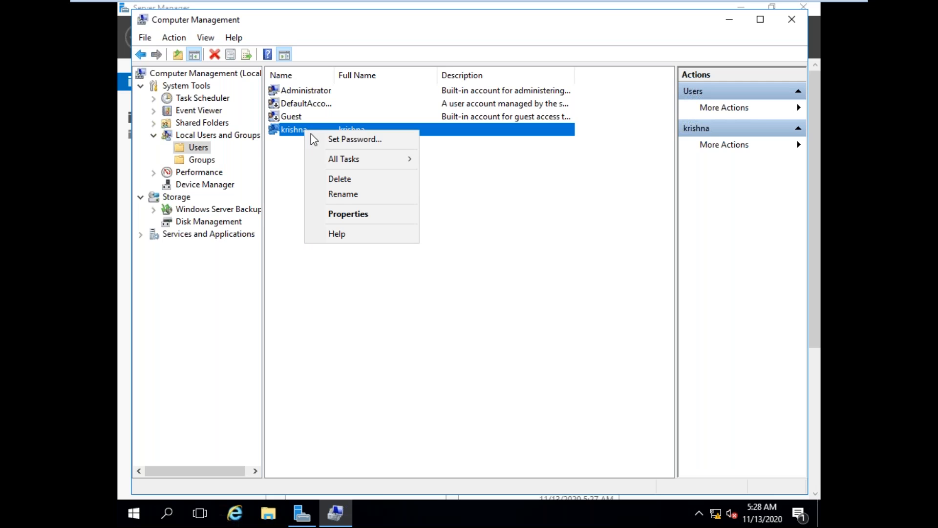
click(349, 218)
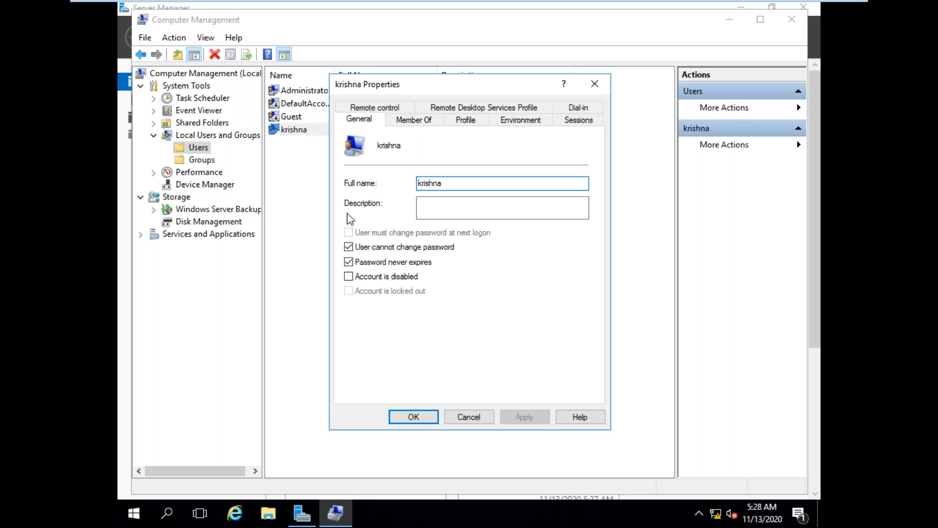
click(415, 124)
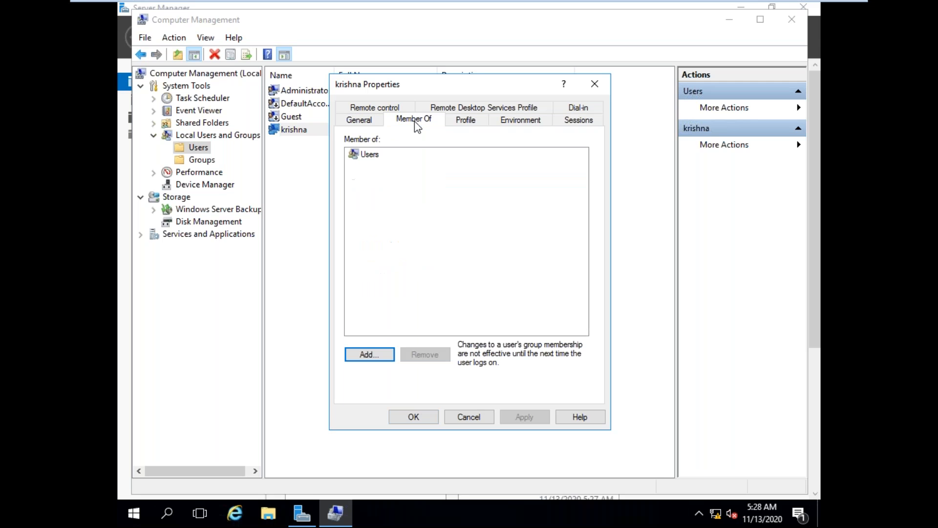
click(372, 154)
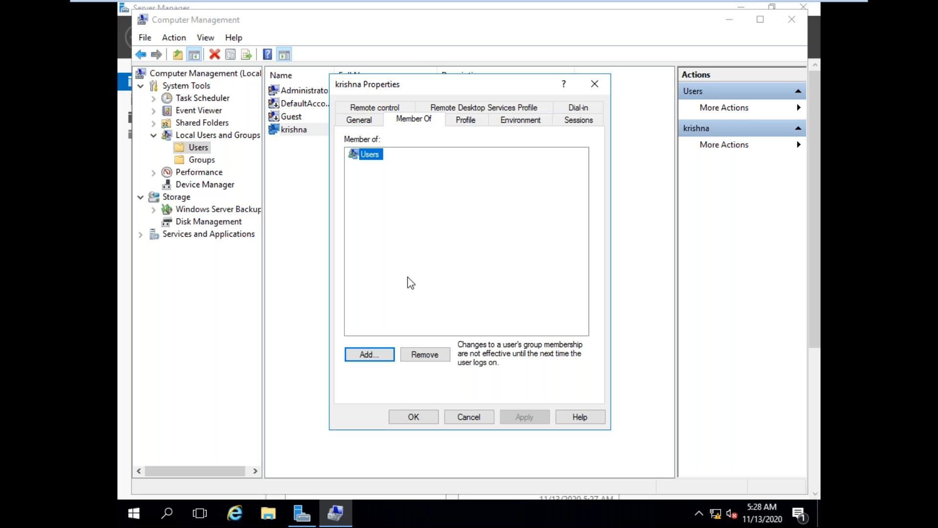
click(476, 422)
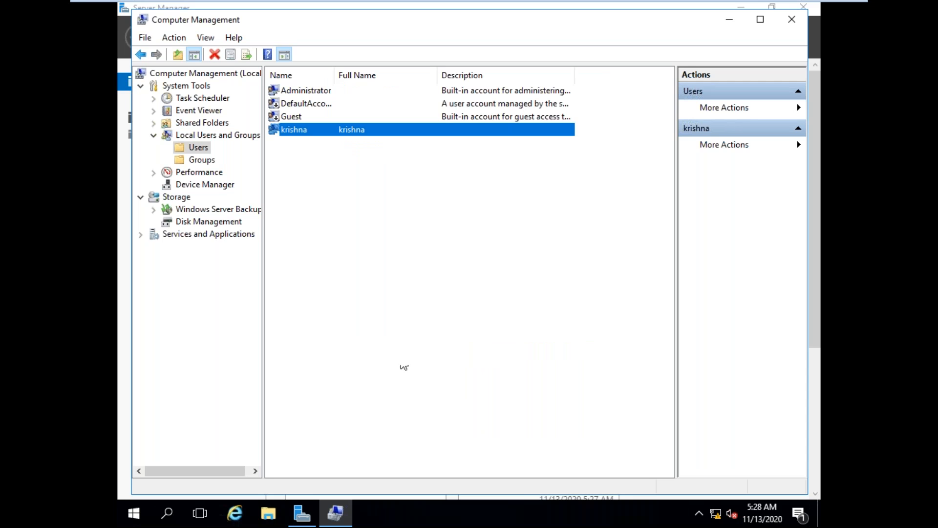
Step: Start a new local group and name it aws, leaving its description blank
click(195, 163)
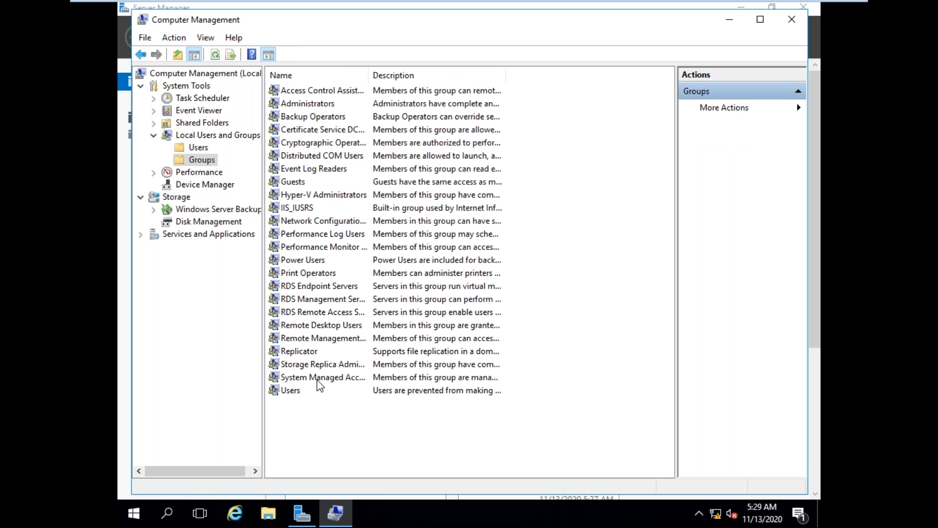
right_click(194, 162)
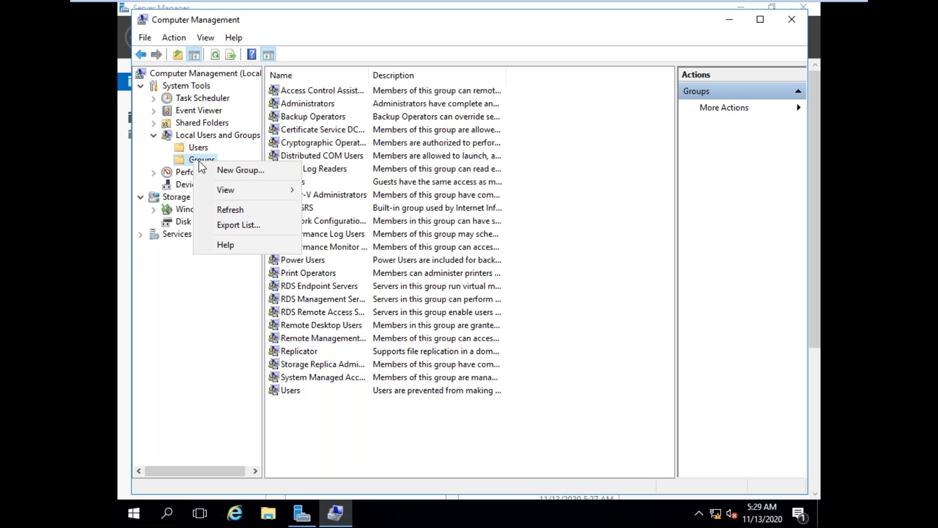
click(216, 174)
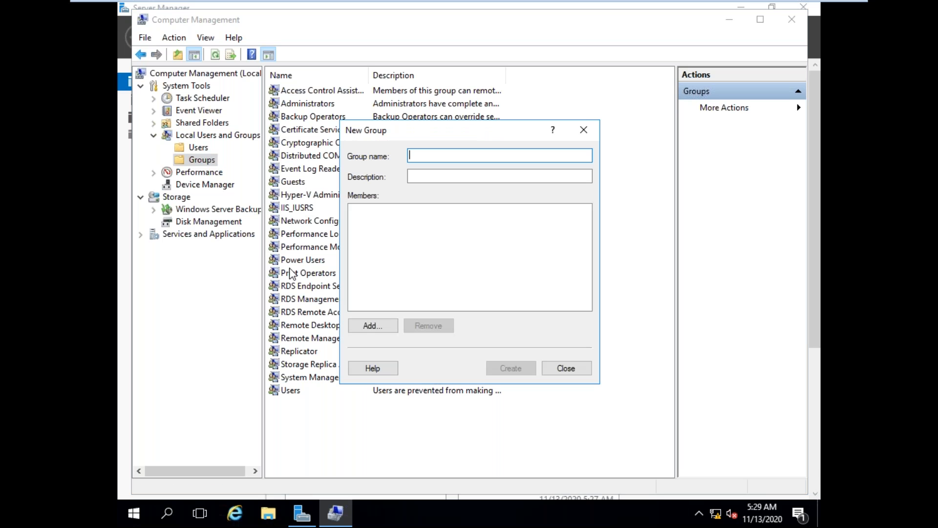
text(dba)
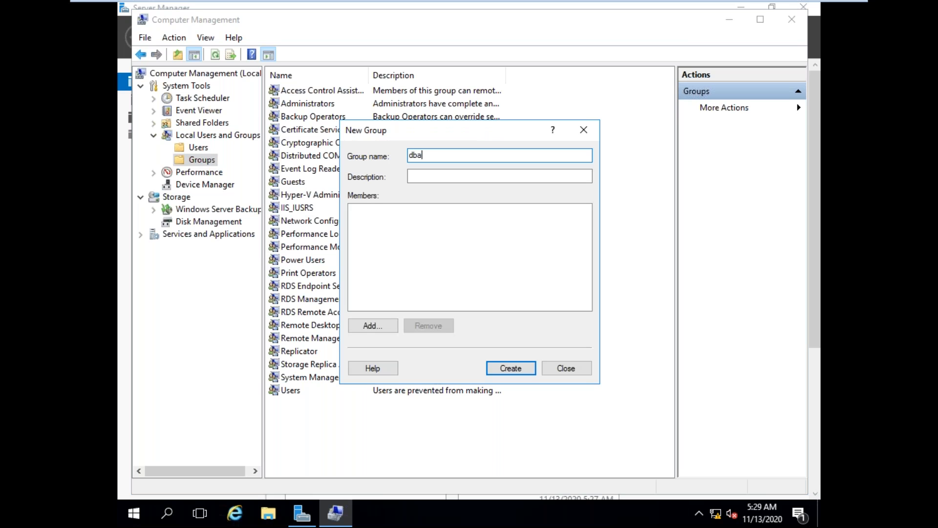
key(BackSpace)
key(BackSpace)
key(BackSpace)
text(aws)
Step: Add the newly created user as a member of the aws group, verifying the account name, and create the group
click(379, 325)
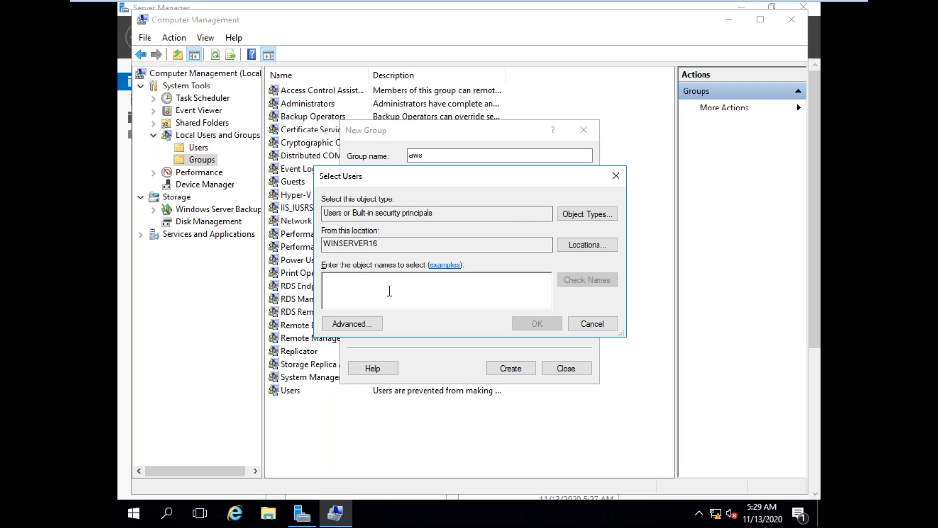
text(krishna)
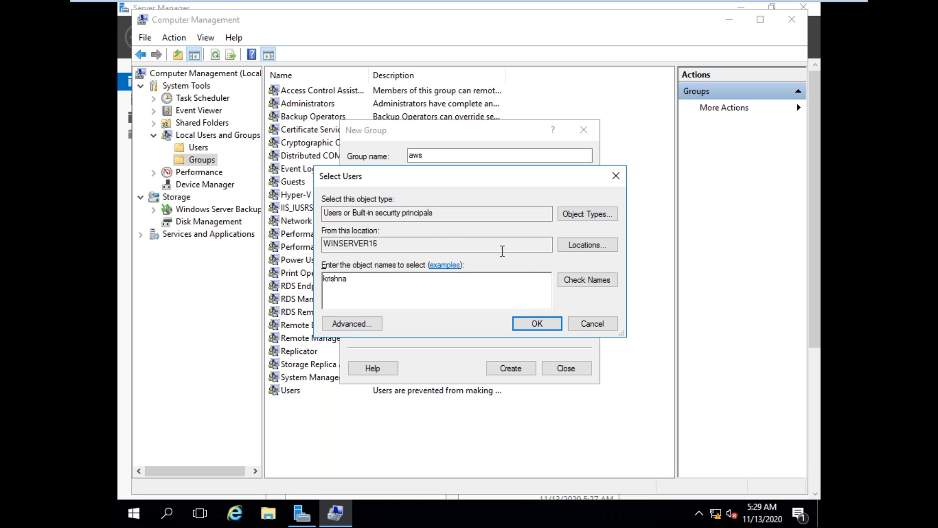
click(569, 278)
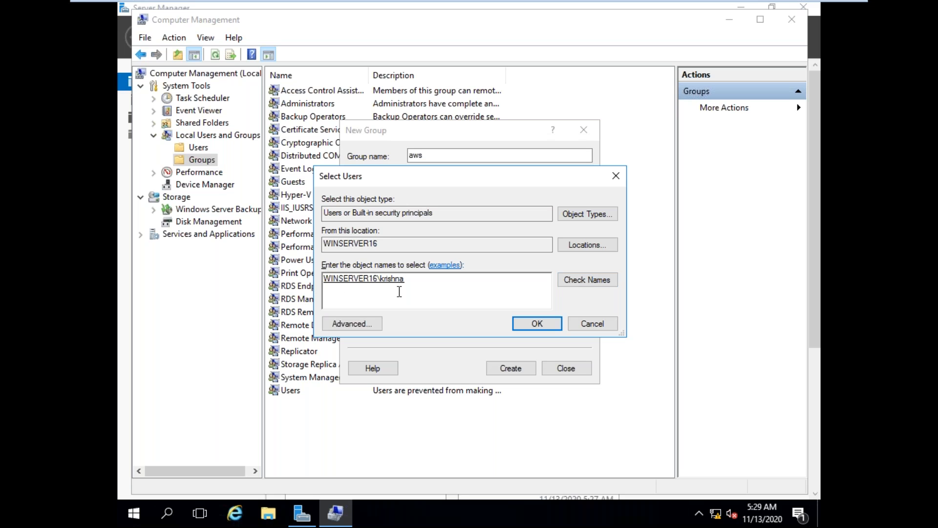
click(517, 323)
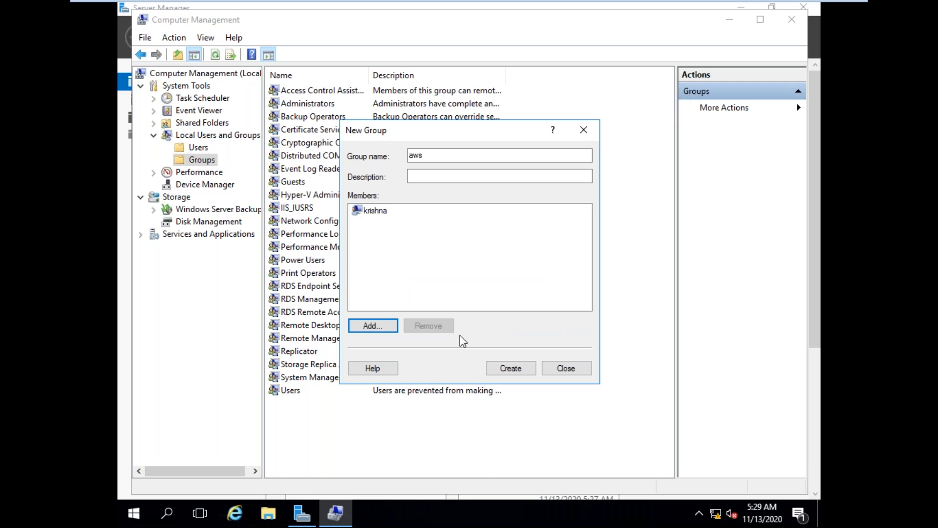
click(512, 367)
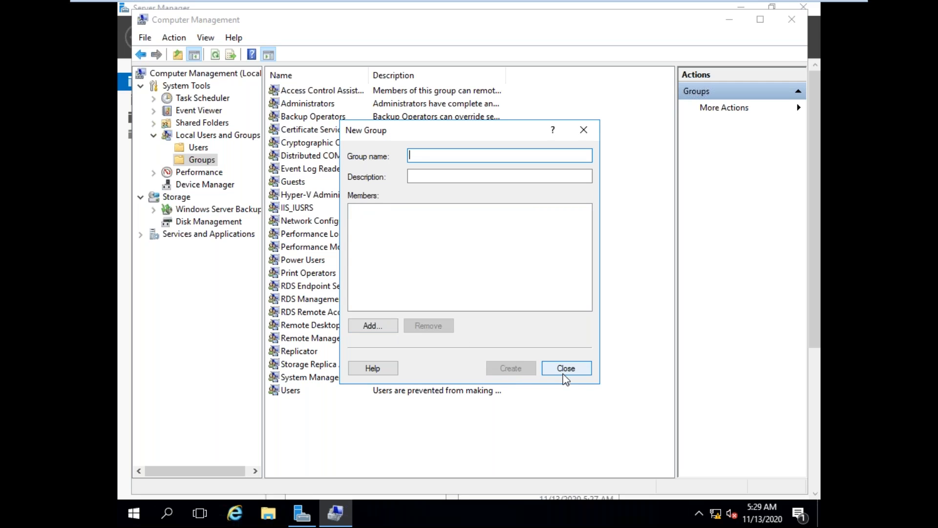
click(549, 367)
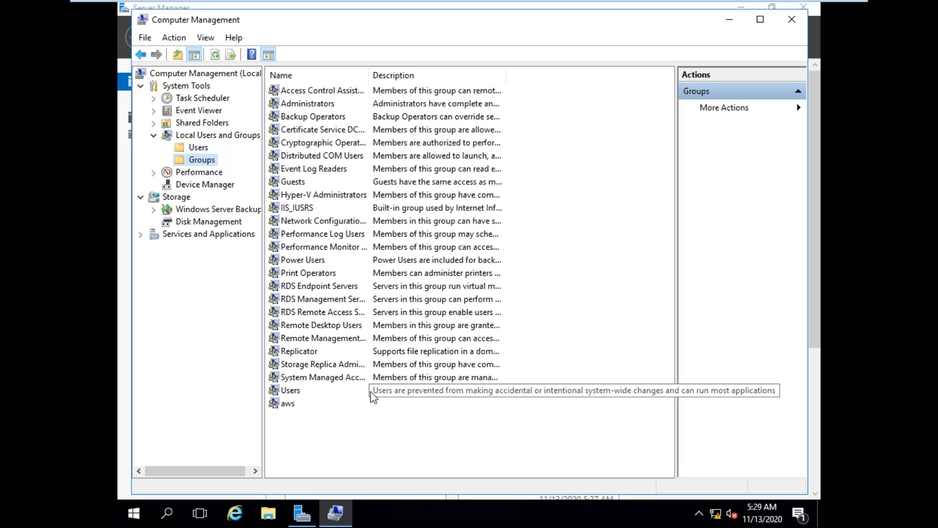
click(289, 407)
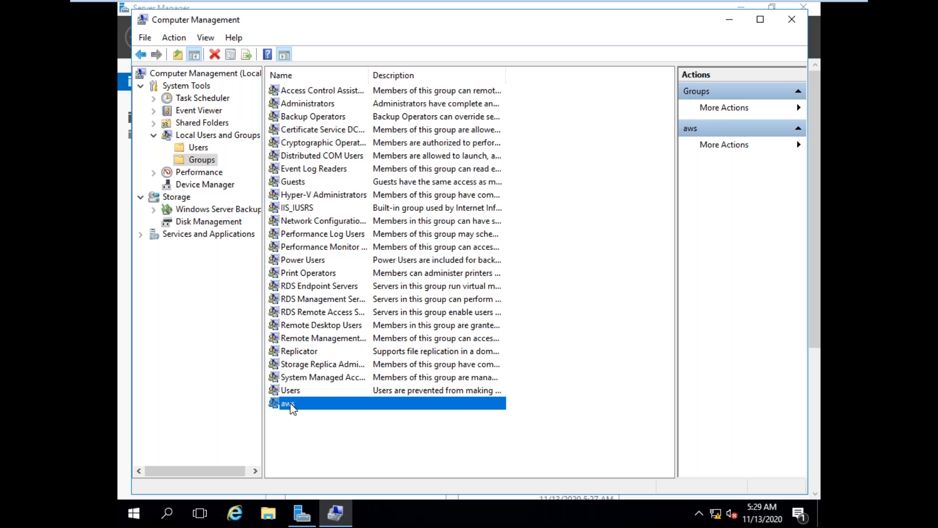
click(199, 148)
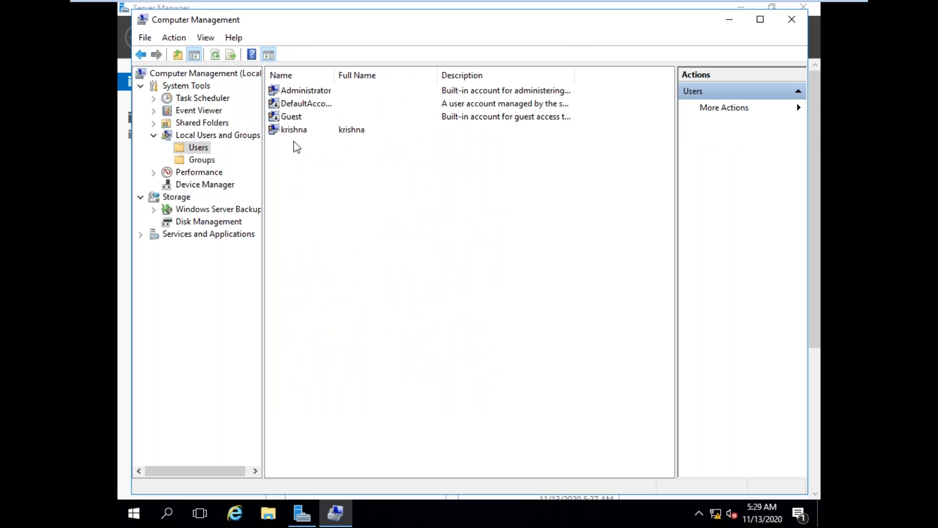
click(294, 130)
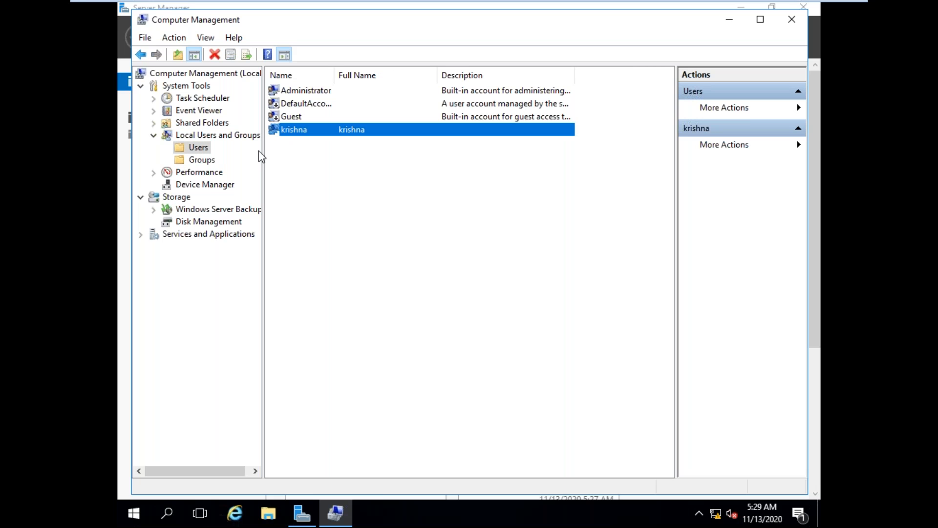
Step: Create another local group named devops with no description or members
click(206, 162)
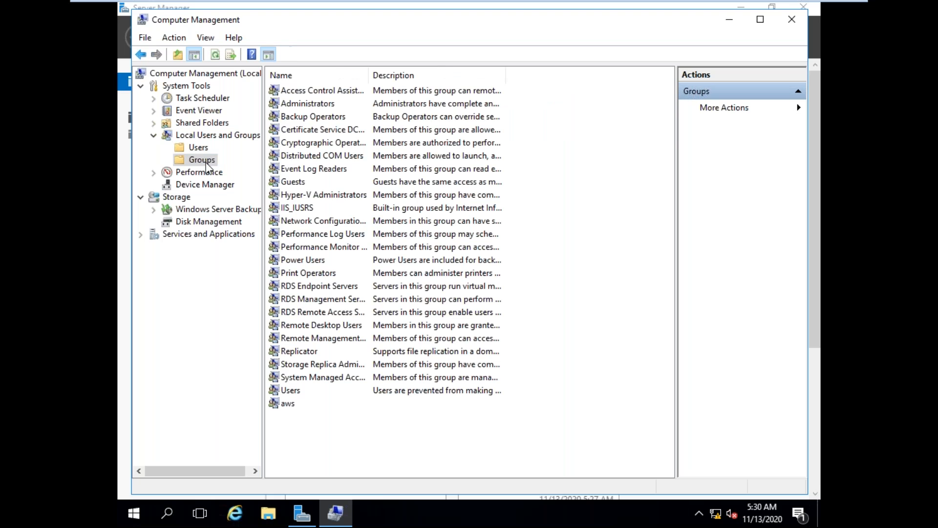
right_click(206, 165)
click(248, 175)
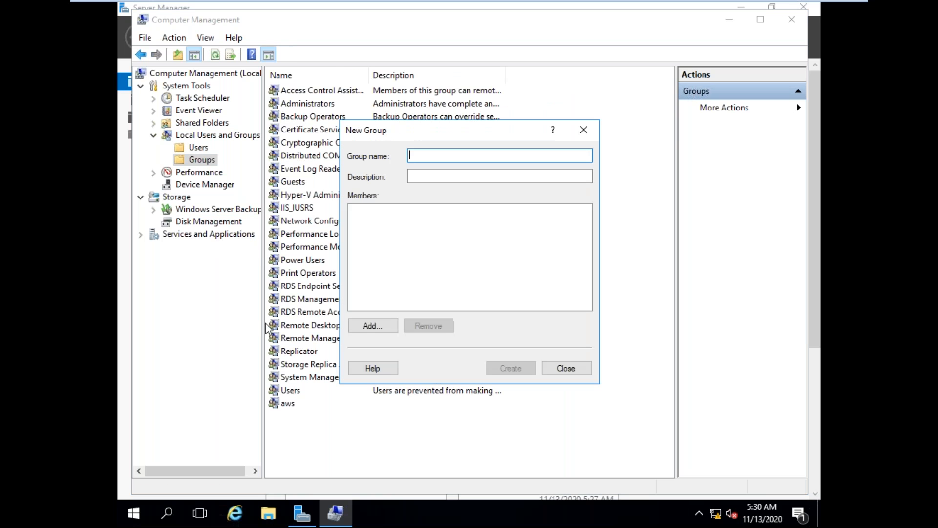
text(dev)
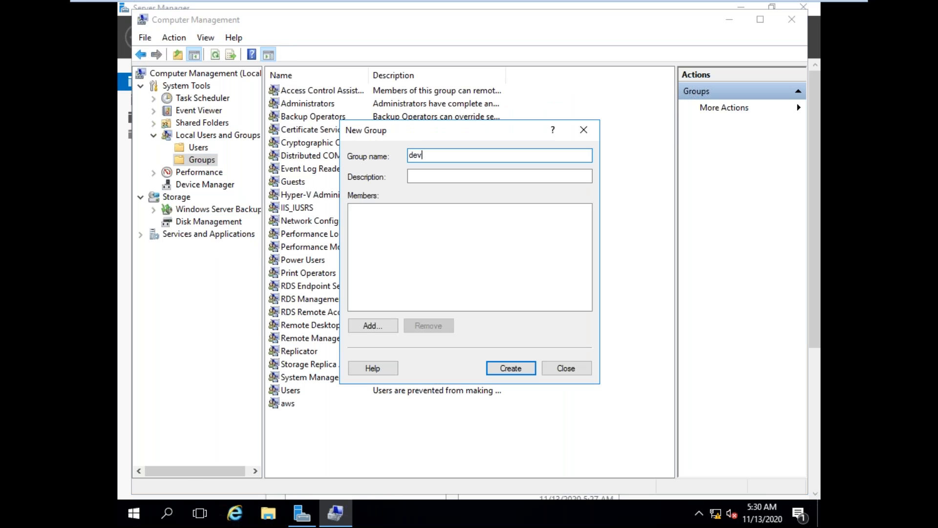
text(ops)
click(506, 362)
click(566, 368)
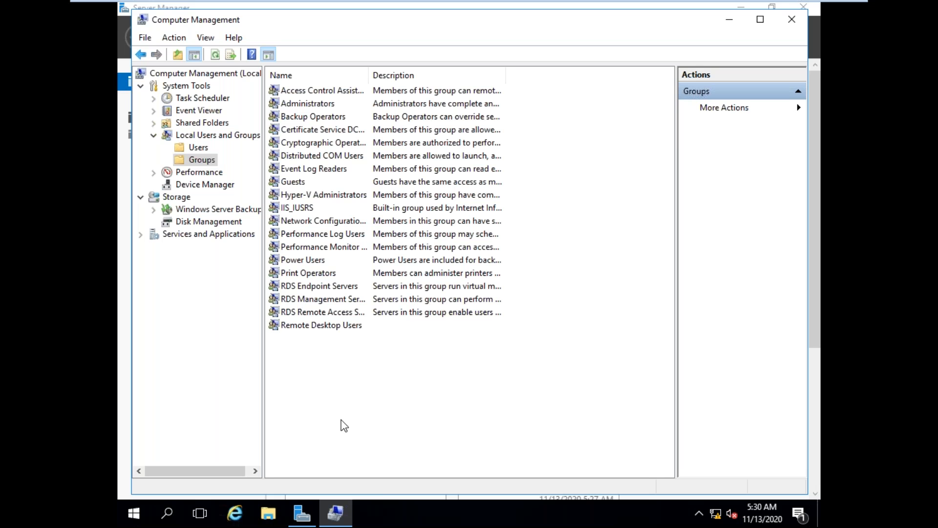
Step: Add the devops group to the new user's group memberships through the account's properties, verifying the group name
click(201, 148)
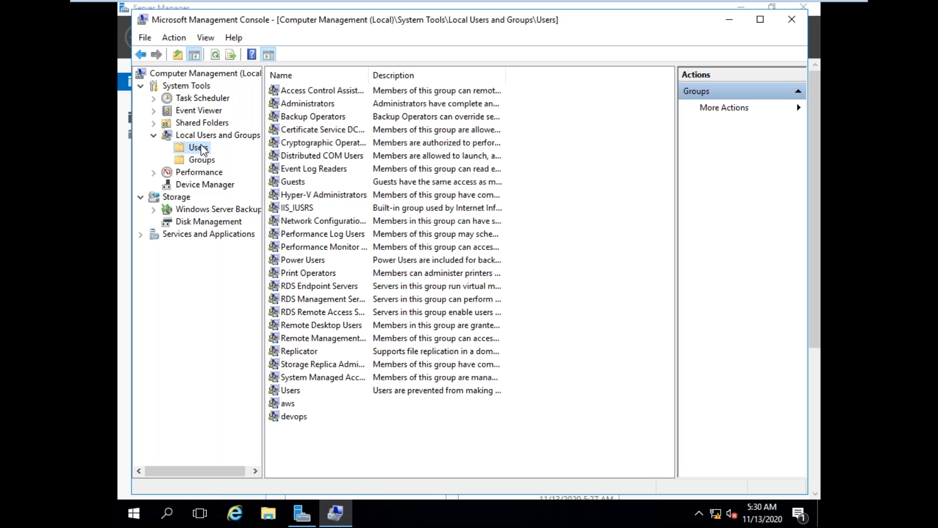
right_click(288, 130)
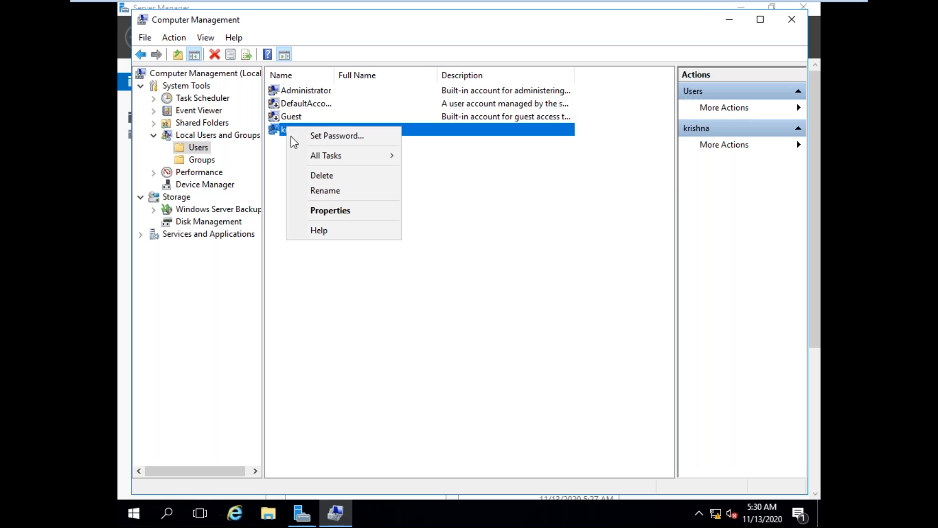
click(349, 214)
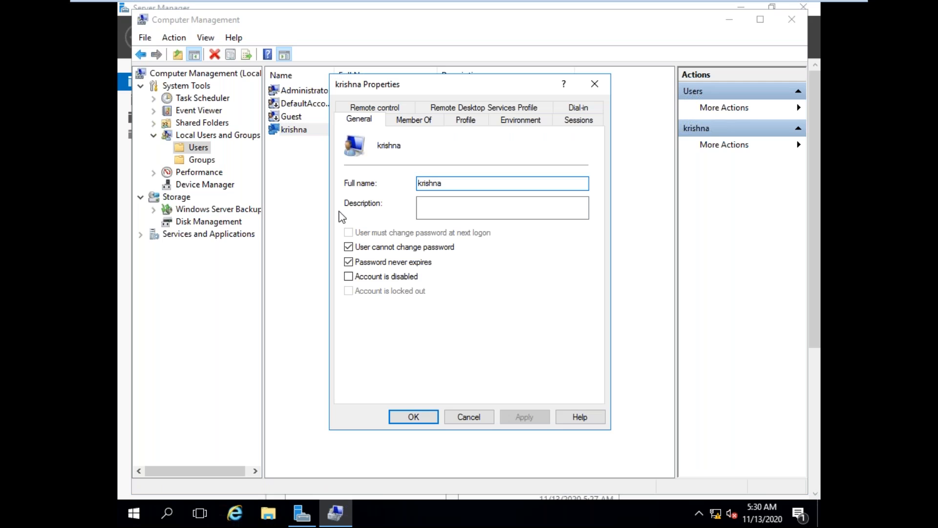
click(415, 122)
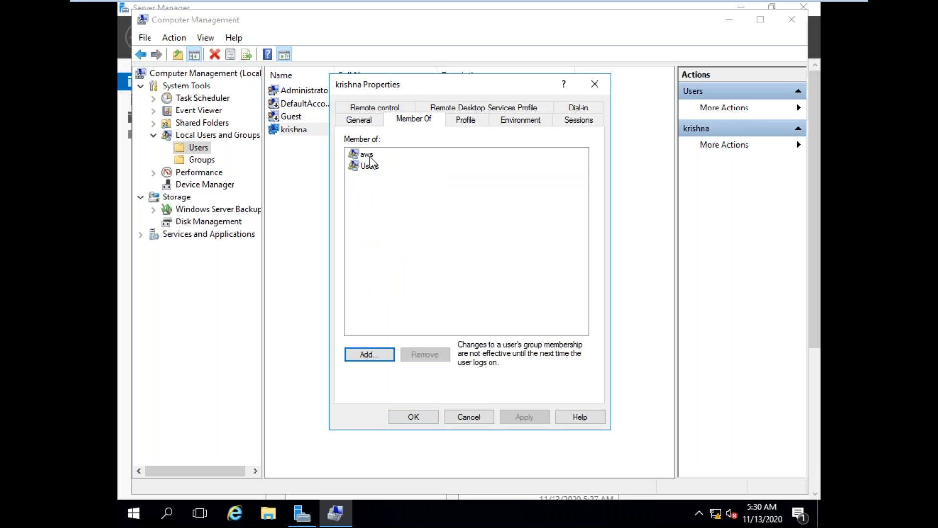
click(381, 358)
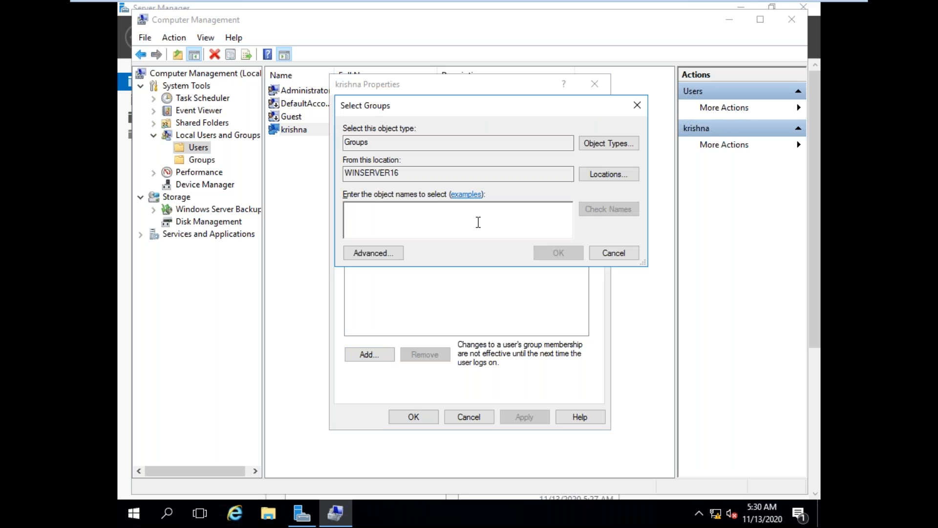
text(dev)
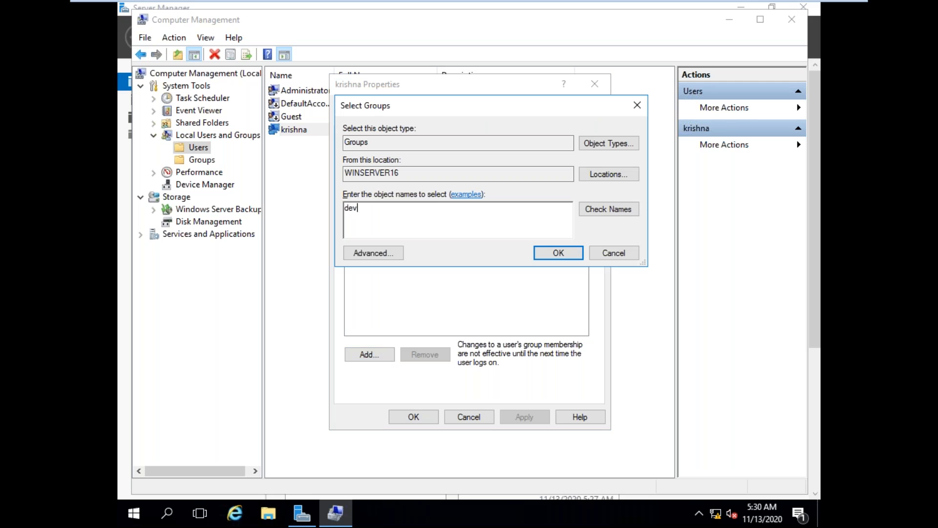
text(ops)
click(621, 211)
click(557, 253)
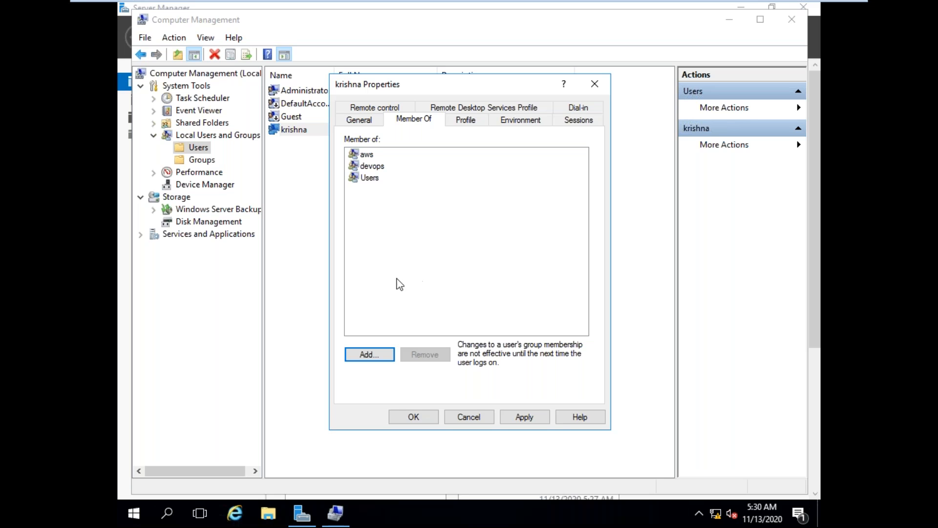
Step: Remove the aws group from the user's memberships, apply the membership changes and close the properties
click(375, 159)
click(378, 167)
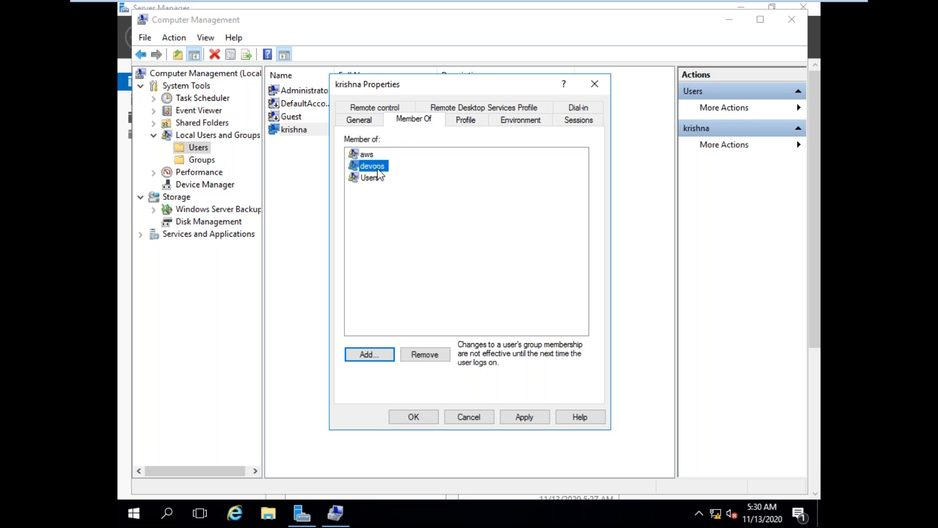
click(371, 178)
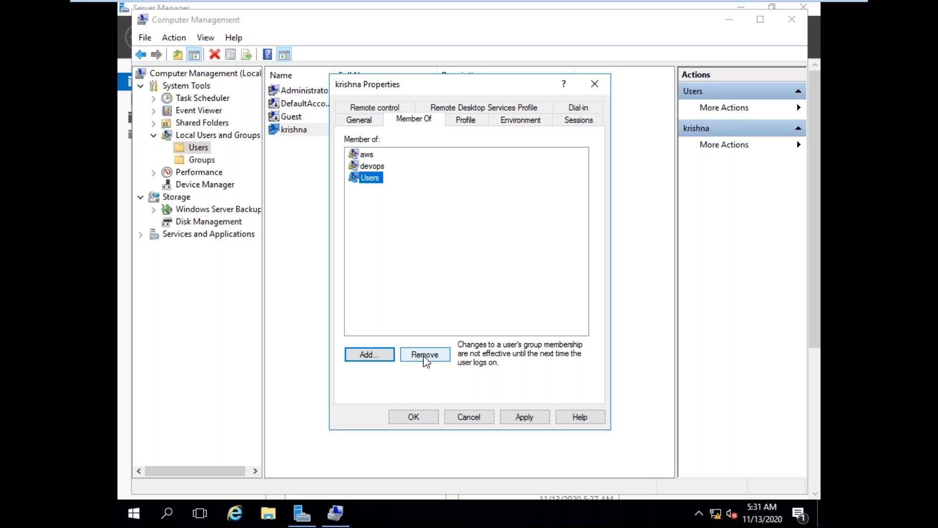
click(372, 159)
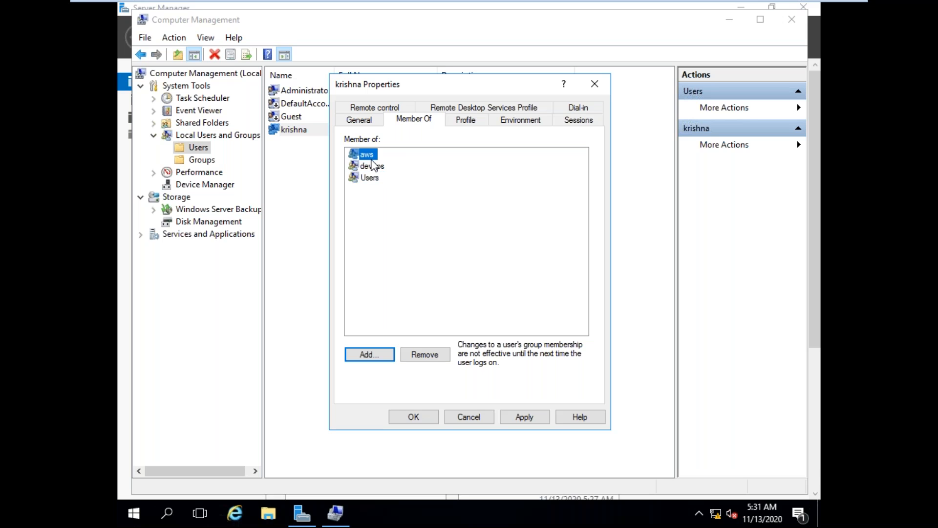
click(425, 360)
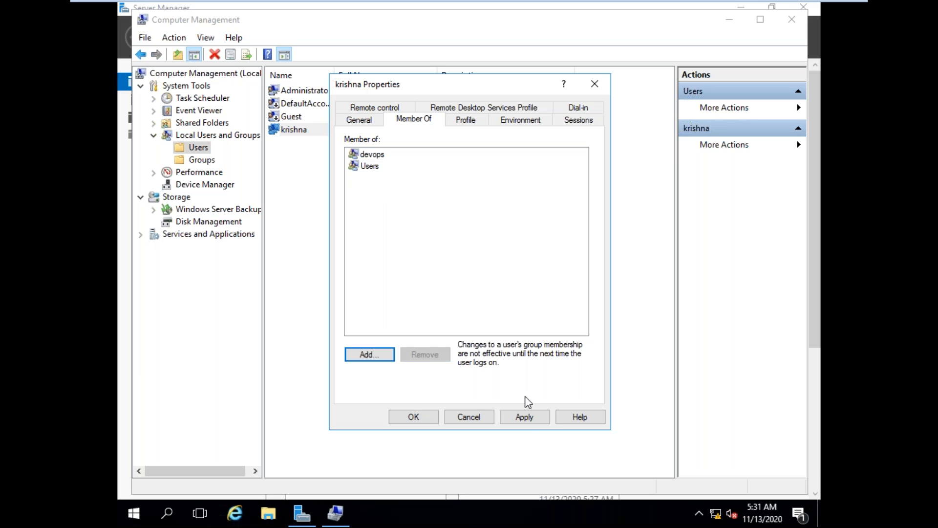
click(529, 415)
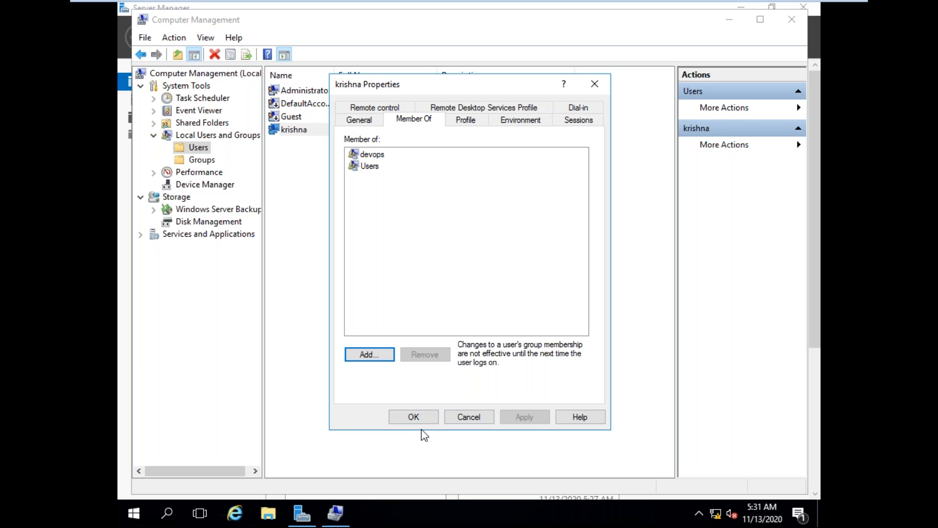
click(414, 417)
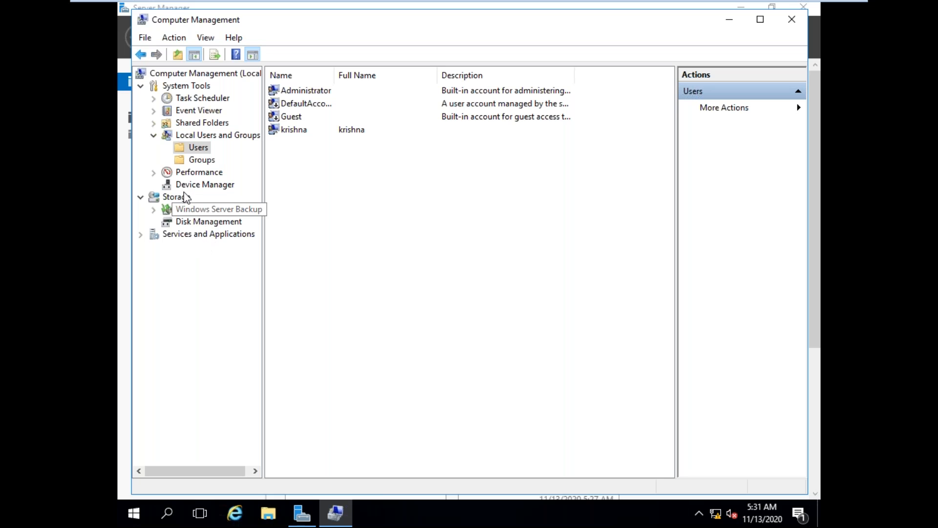
Step: Start a basic task in Task Scheduler named internetexploerer, without a description, triggered when I log on
click(189, 102)
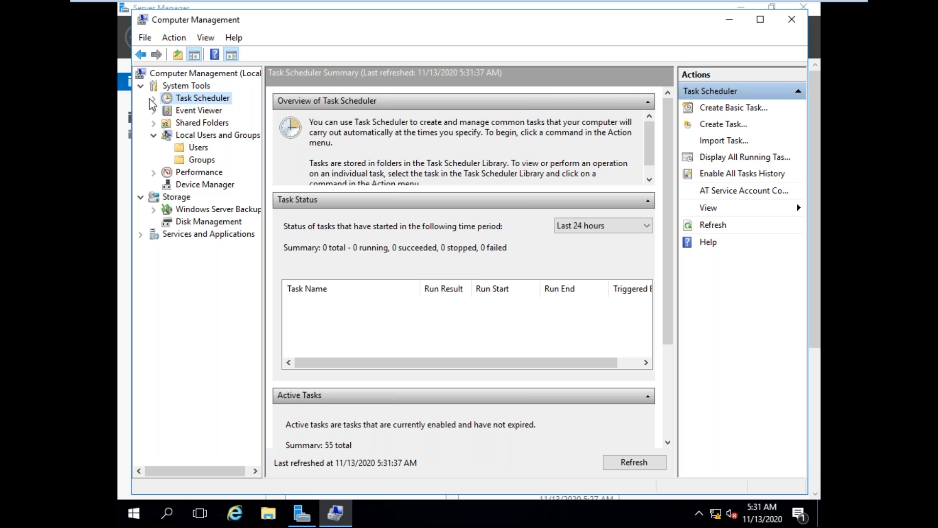
click(154, 100)
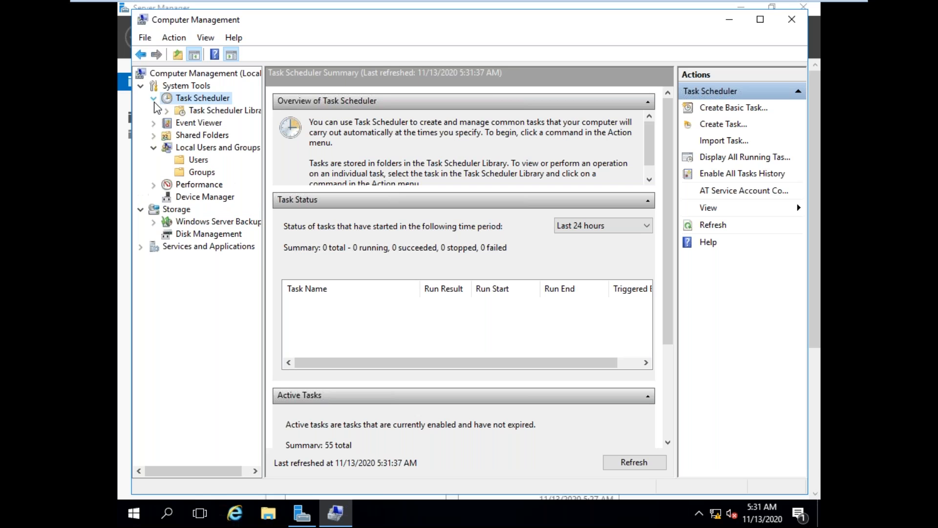
right_click(209, 102)
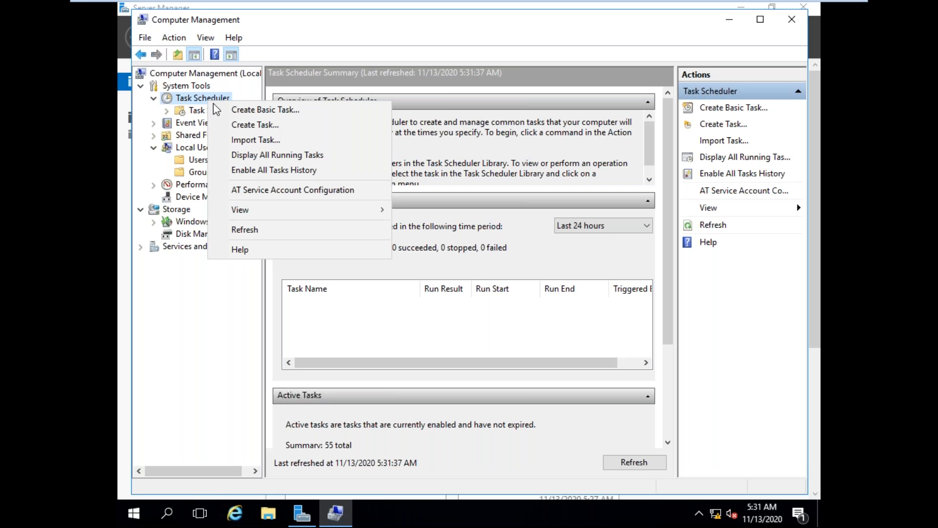
click(243, 112)
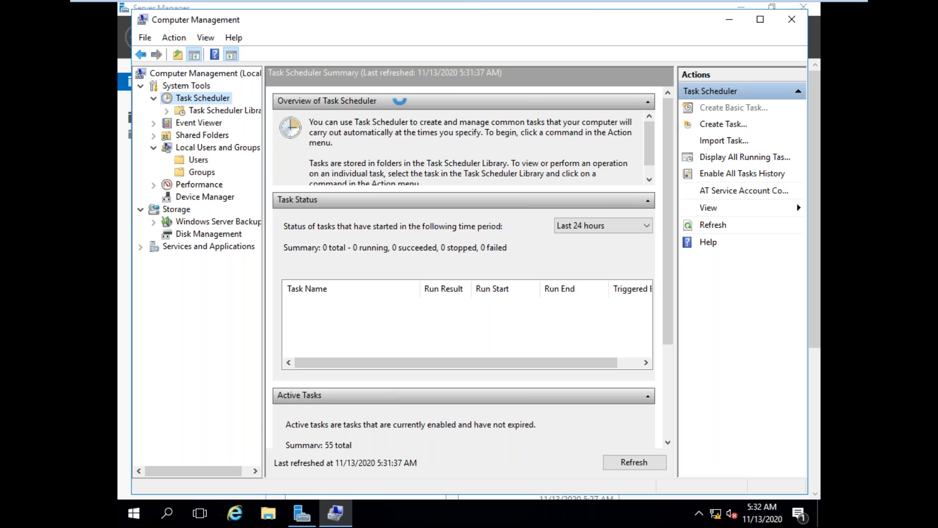
click(733, 107)
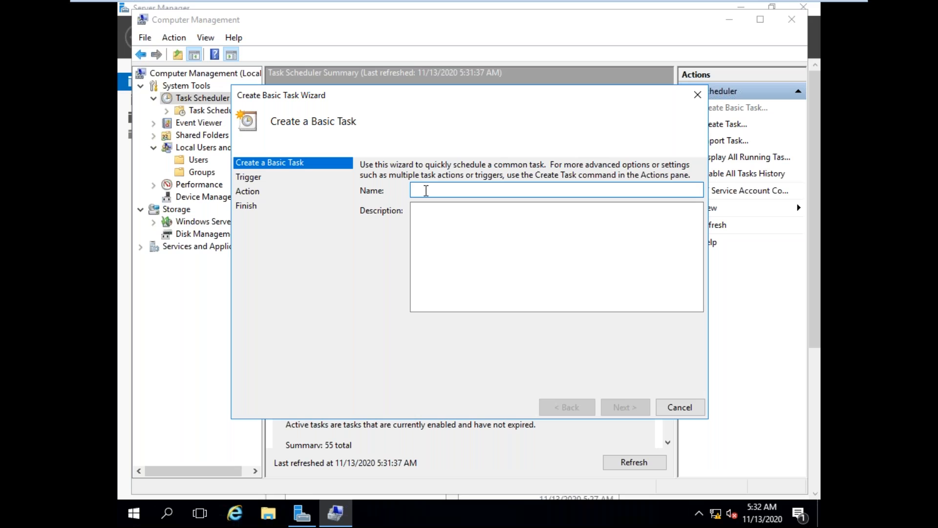
text(intae)
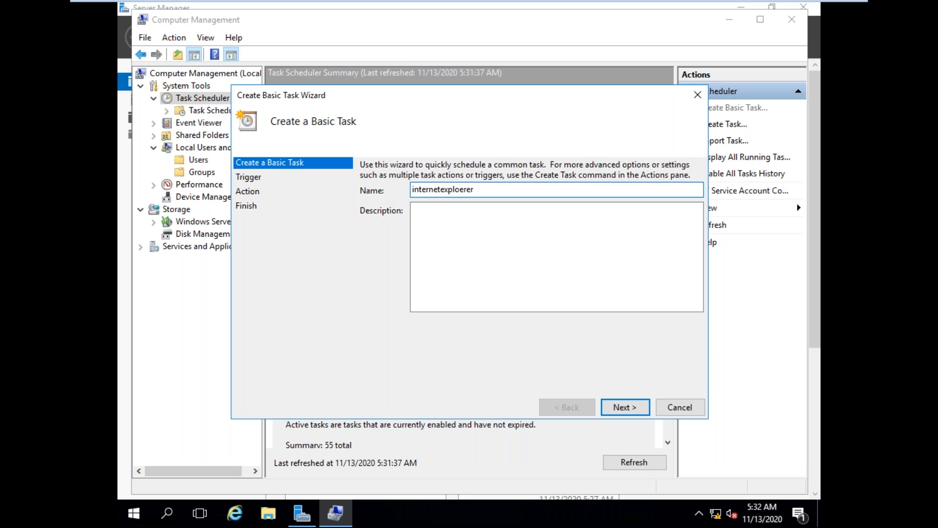
click(616, 409)
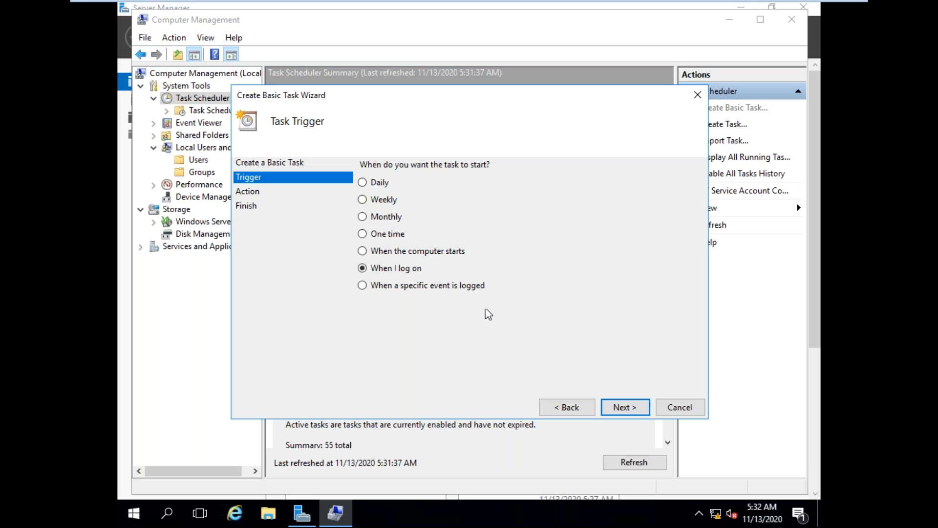
click(636, 410)
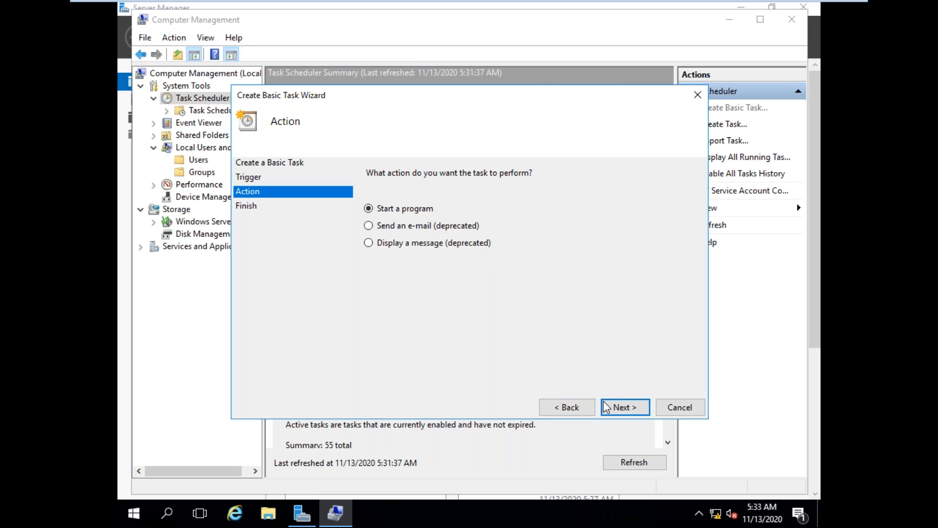
Step: Set the task to start the program C:\Program Files (x86)\Internet Explorer\iexplore.exe, finish creating it and refresh the Task Scheduler summary
click(624, 407)
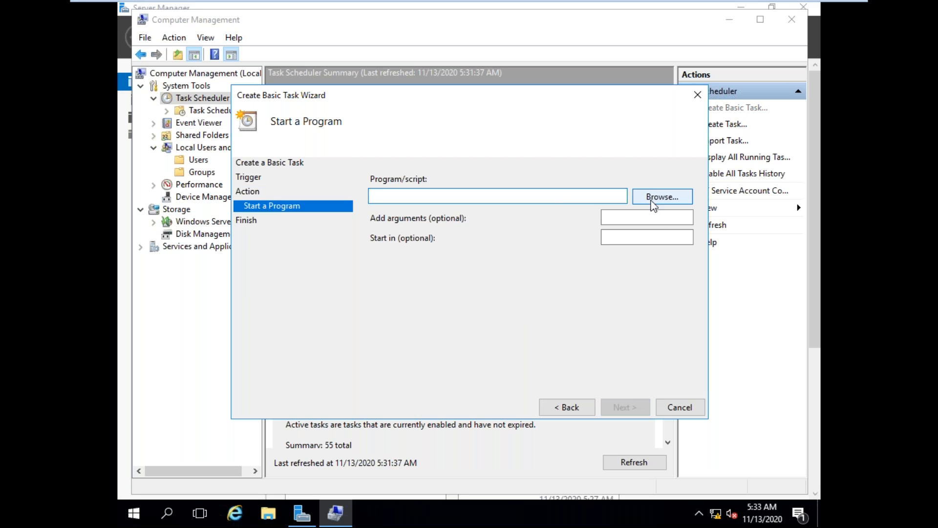
click(650, 198)
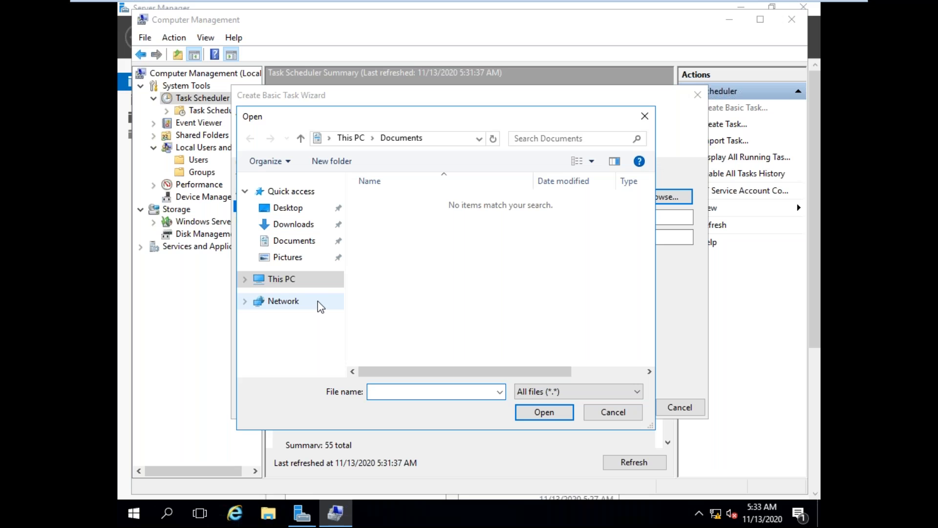
click(293, 281)
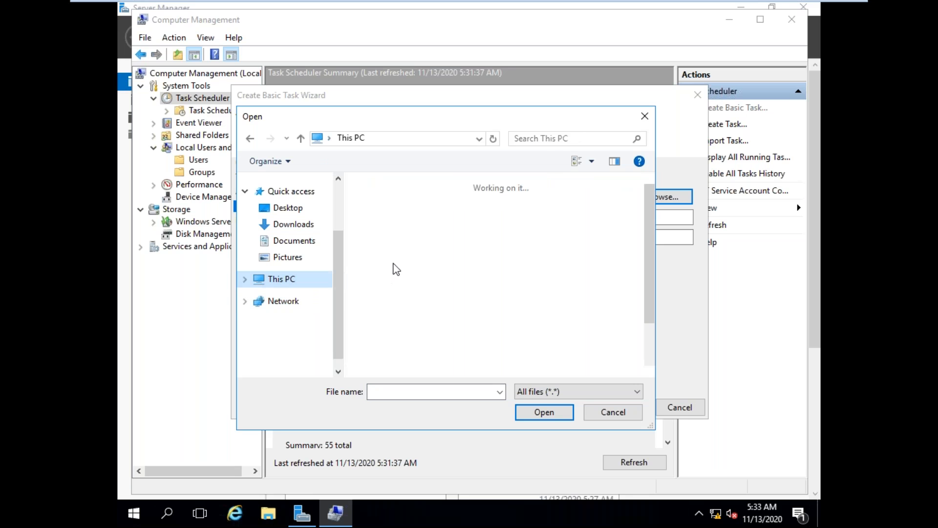
scroll(469, 306, down, 3)
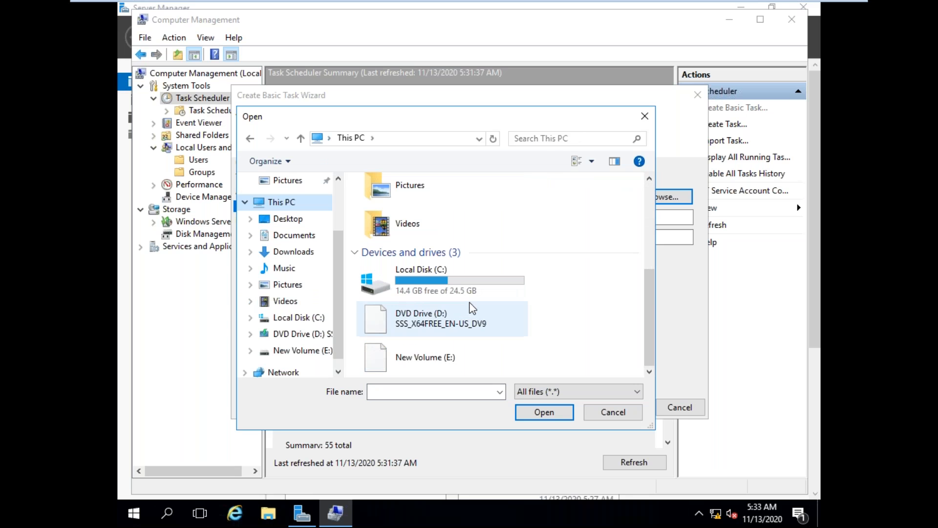
double_click(462, 285)
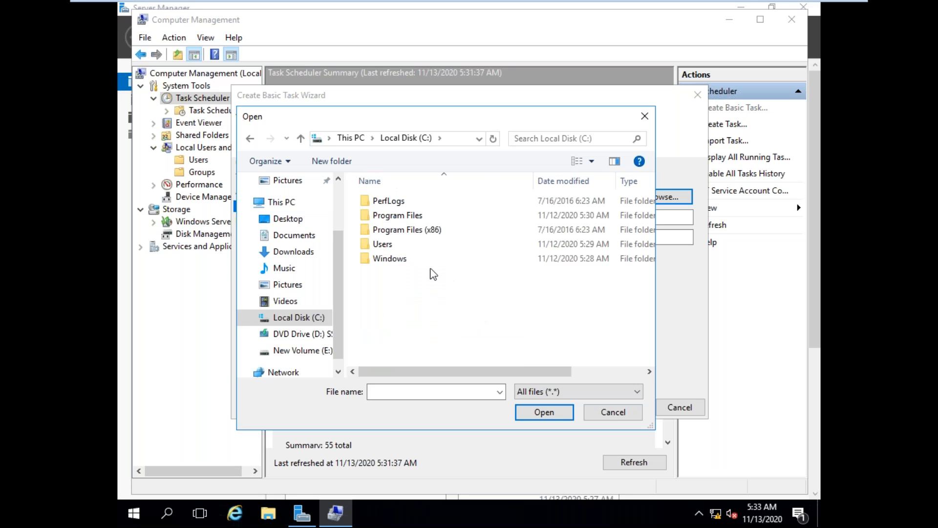
double_click(409, 232)
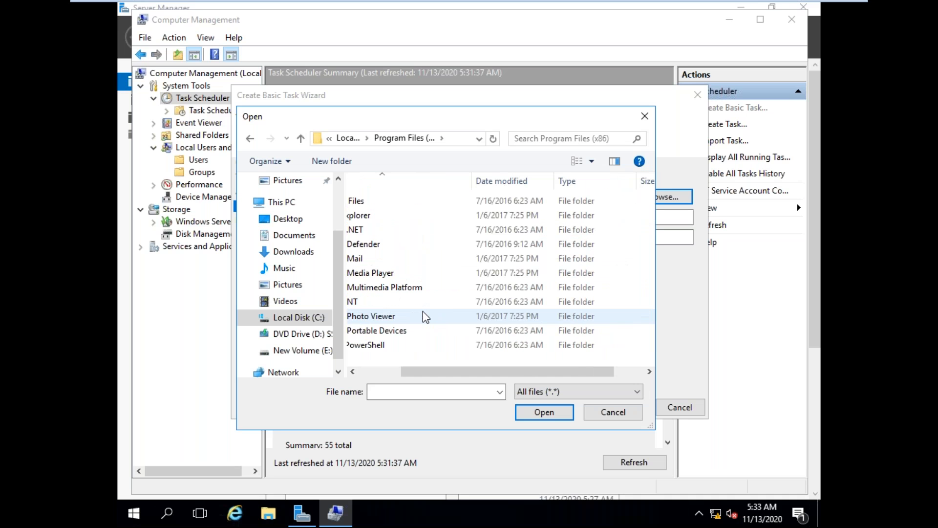
scroll(423, 316, right, 2)
scroll(414, 314, left, 5)
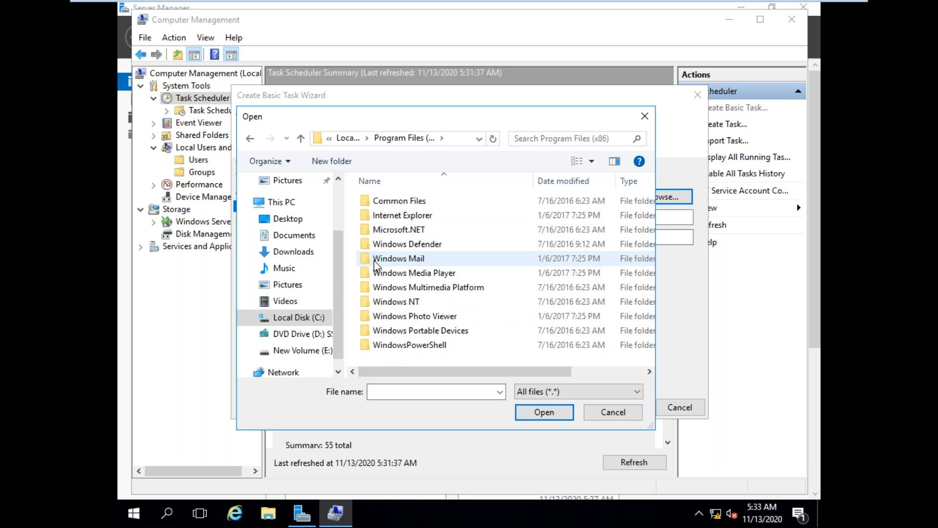
scroll(377, 276, right, 2)
click(378, 277)
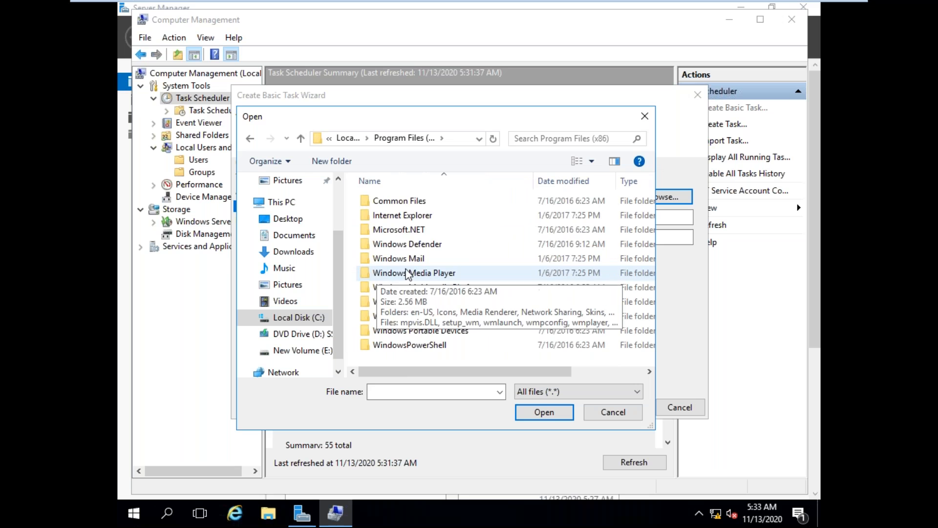
click(402, 218)
double_click(402, 215)
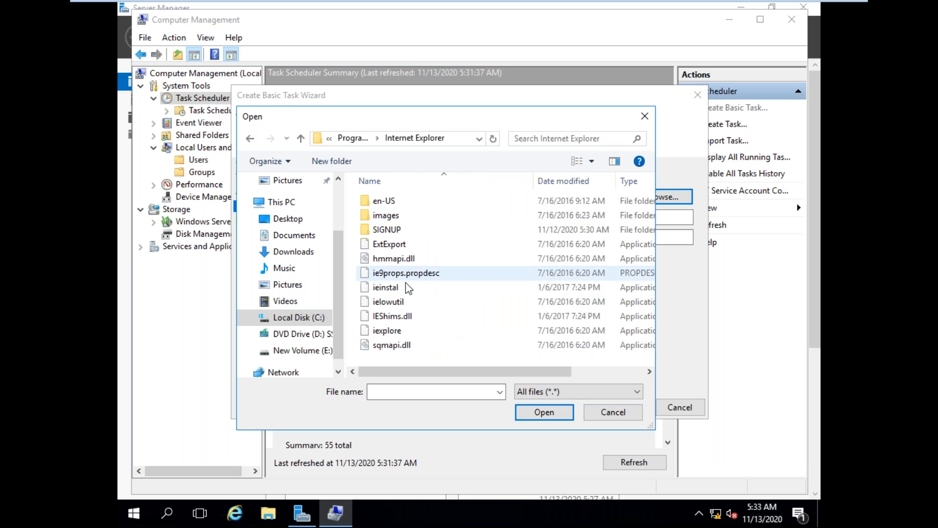
double_click(386, 331)
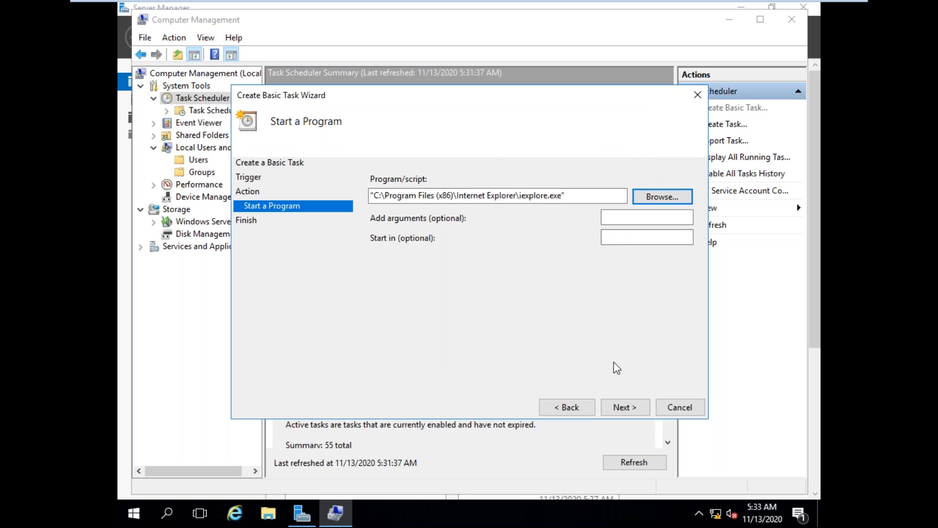
click(627, 411)
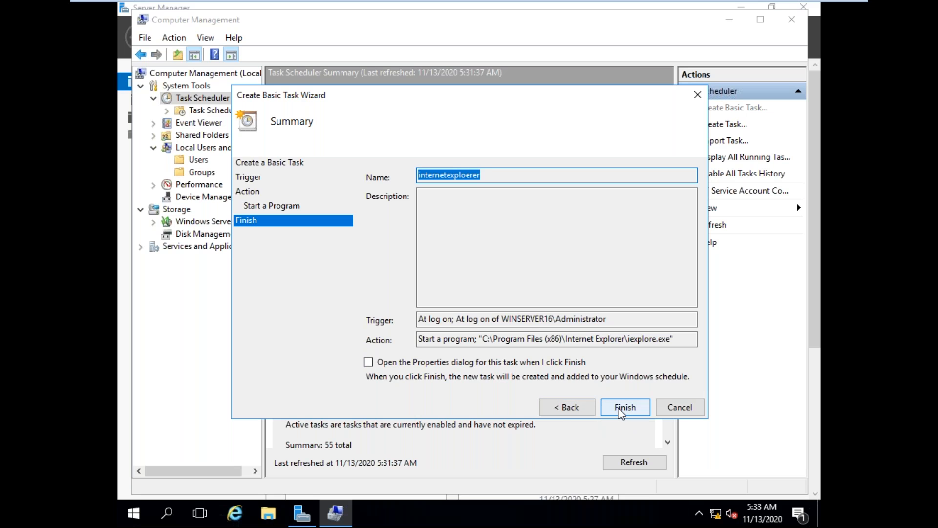
click(618, 412)
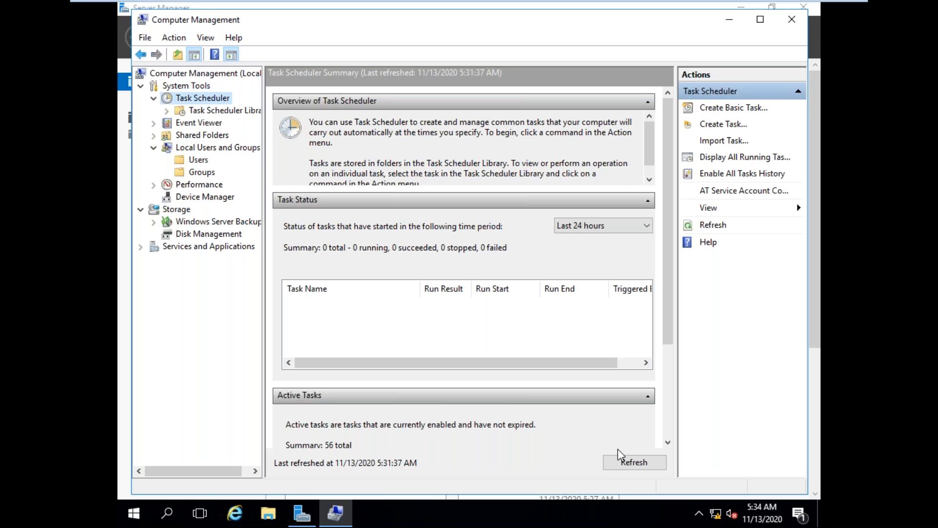
click(631, 463)
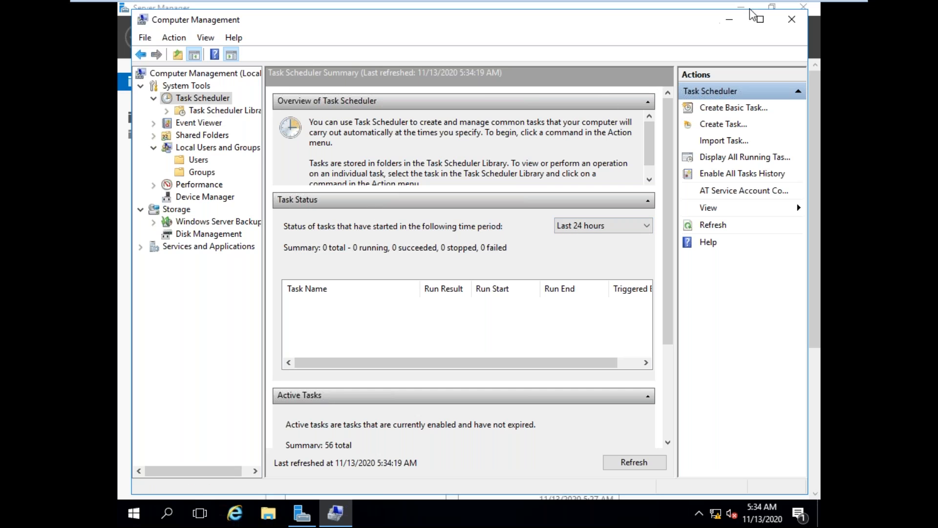
Step: Close Computer Management and Server Manager, and sign out of Windows
click(792, 20)
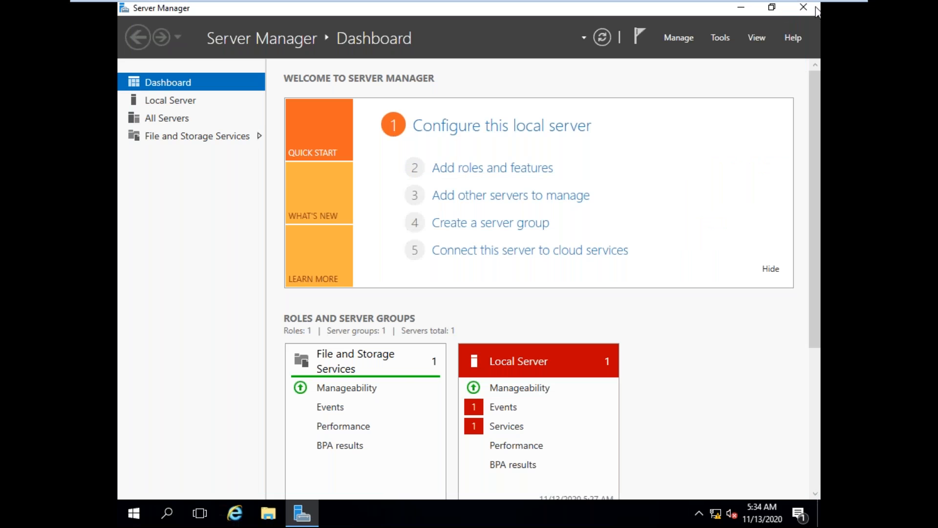
click(796, 14)
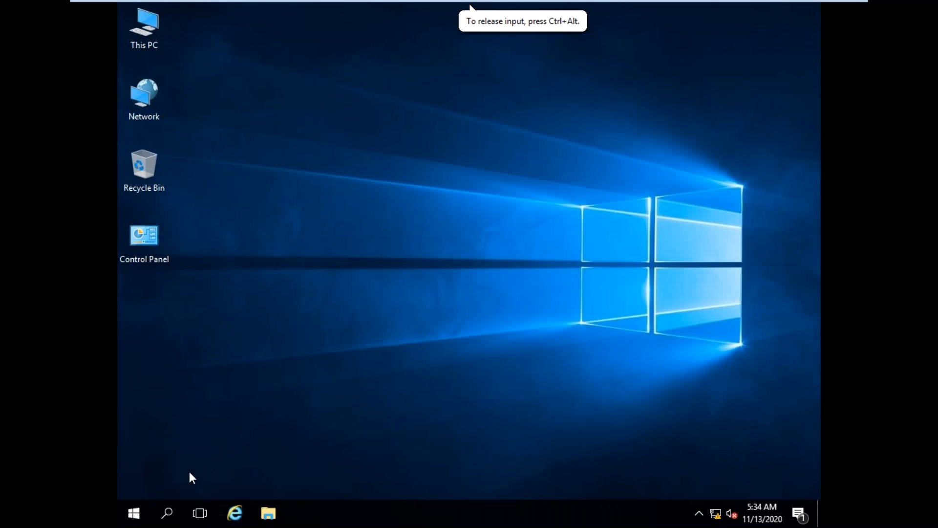
click(133, 512)
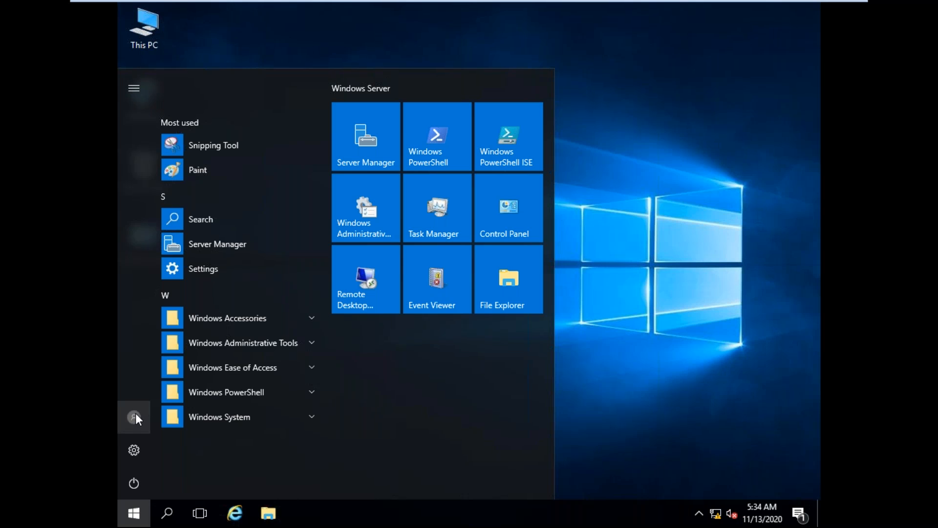
click(135, 416)
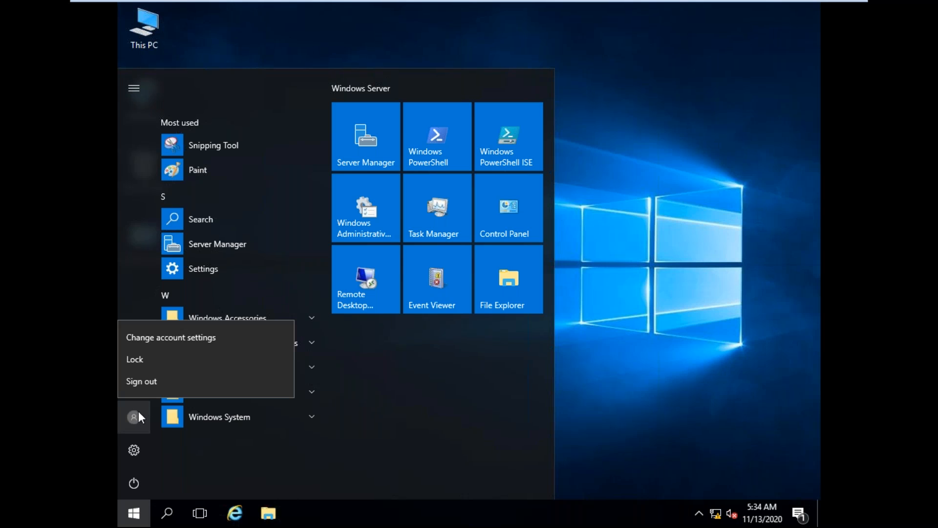
click(152, 380)
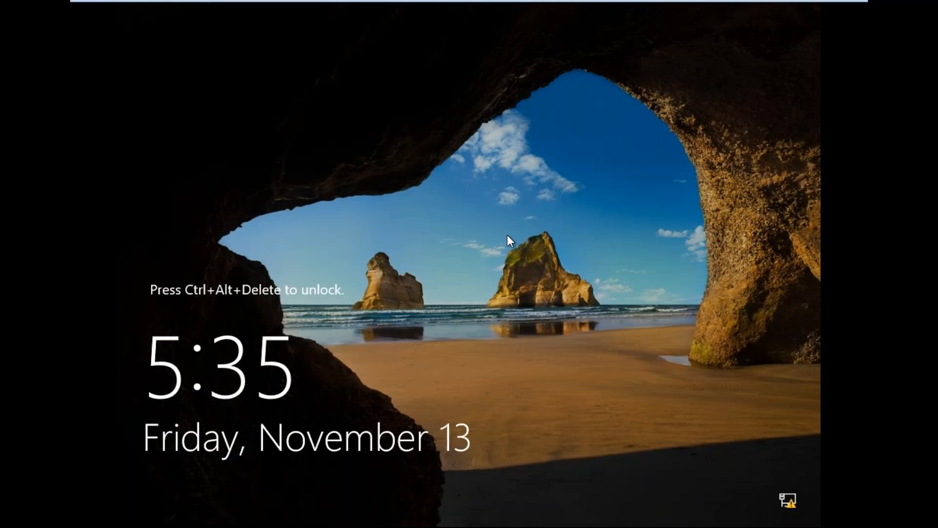
Step: Unlock the sign-in screen and sign back in as Administrator with the account password
key(ctrl+alt+Delete)
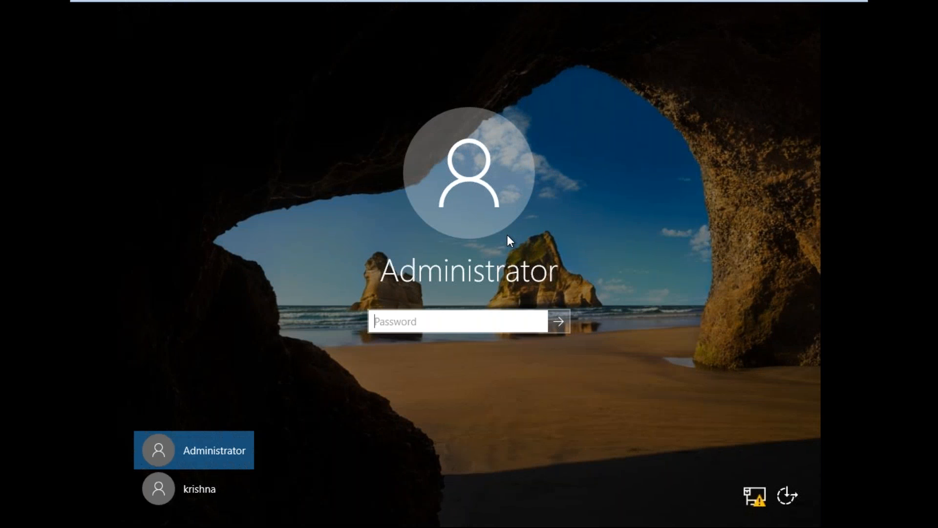
text(••••••••••••)
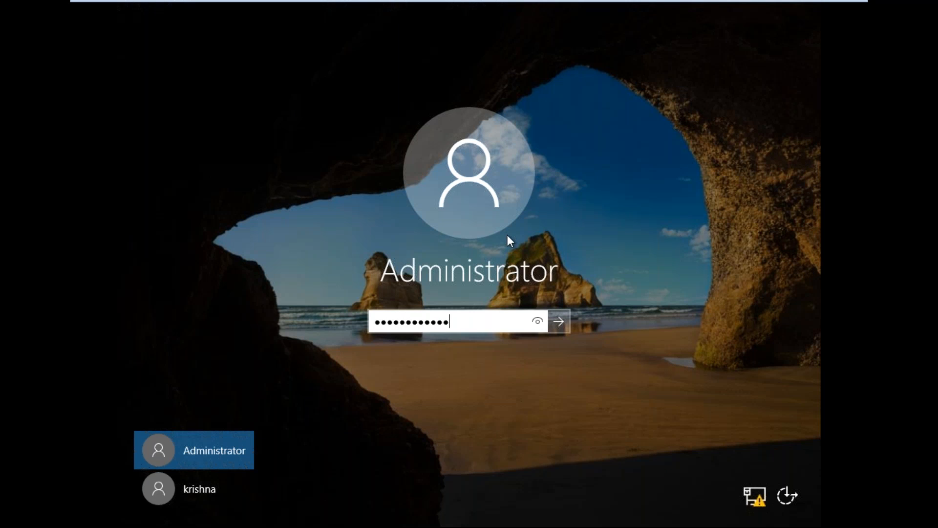
key(Return)
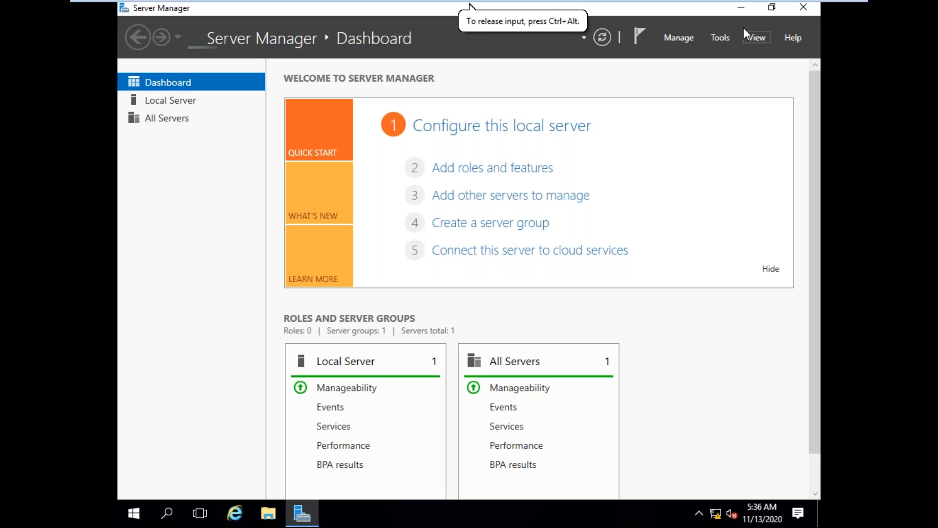
Step: Minimize Server Manager, postpone the Internet Explorer 11 setup and close the browser window launched at logon
click(741, 9)
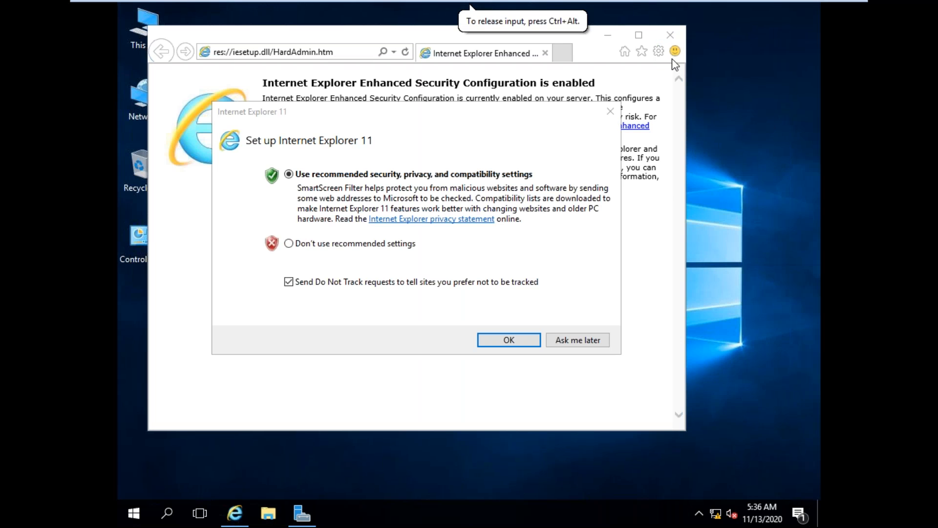
click(590, 340)
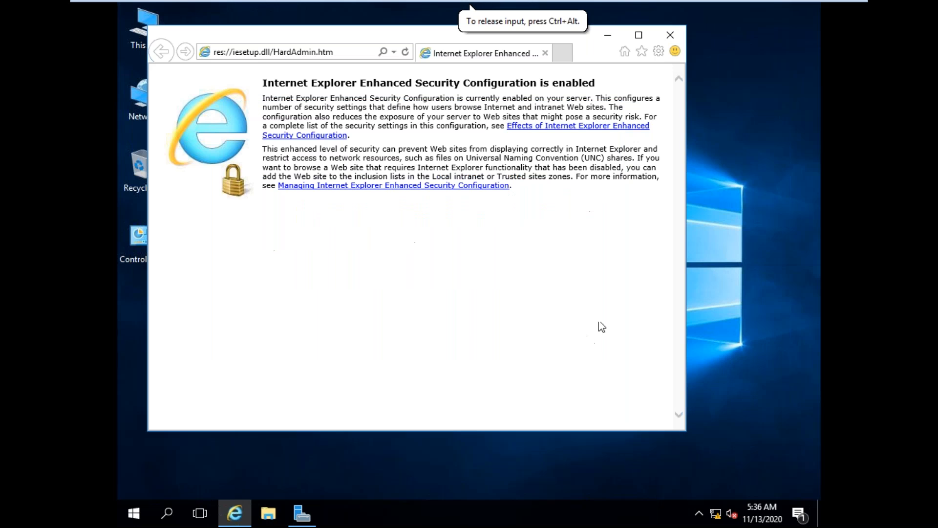
click(668, 32)
Step: Restore Server Manager, open Local Security Policy and display the Password Policy settings under Account Policies
click(302, 513)
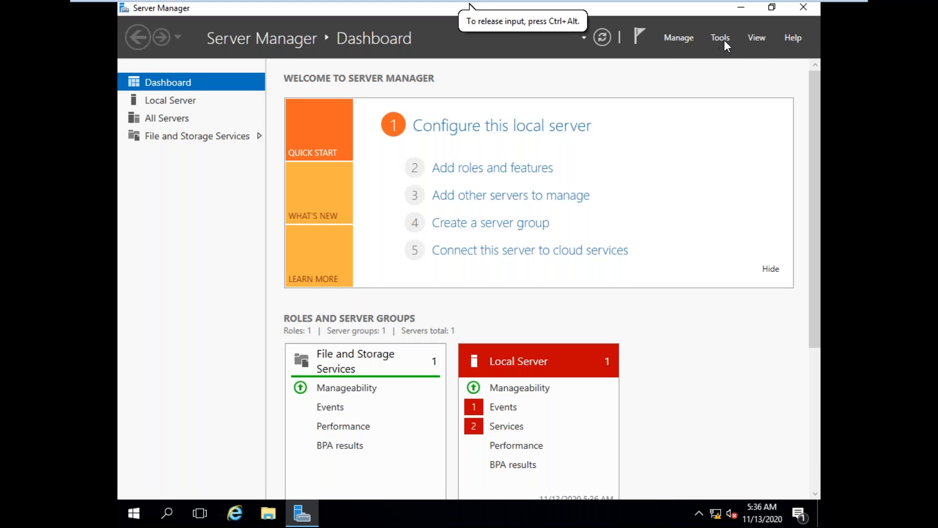
click(726, 41)
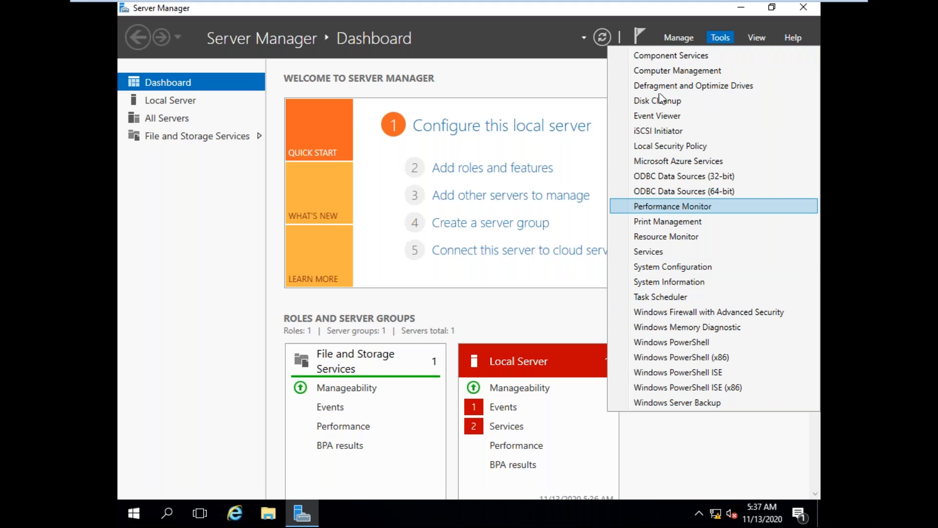
click(689, 147)
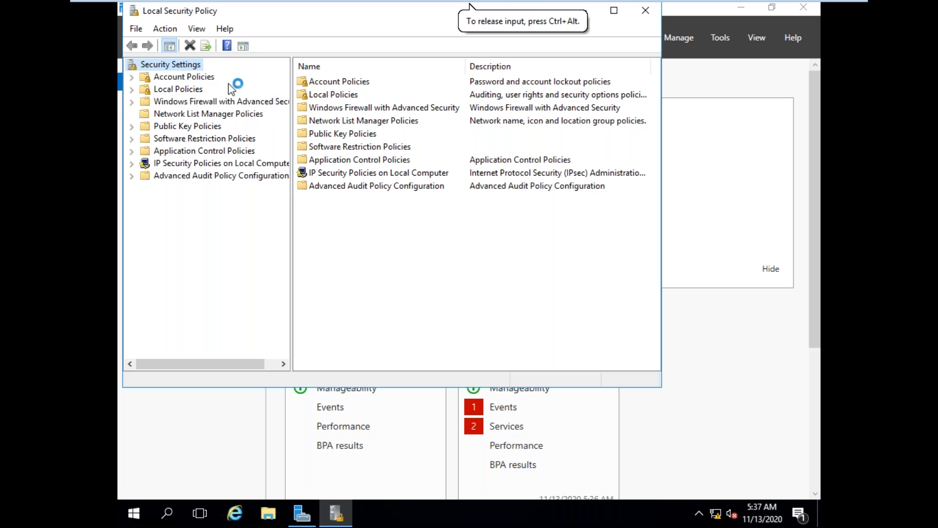
click(132, 77)
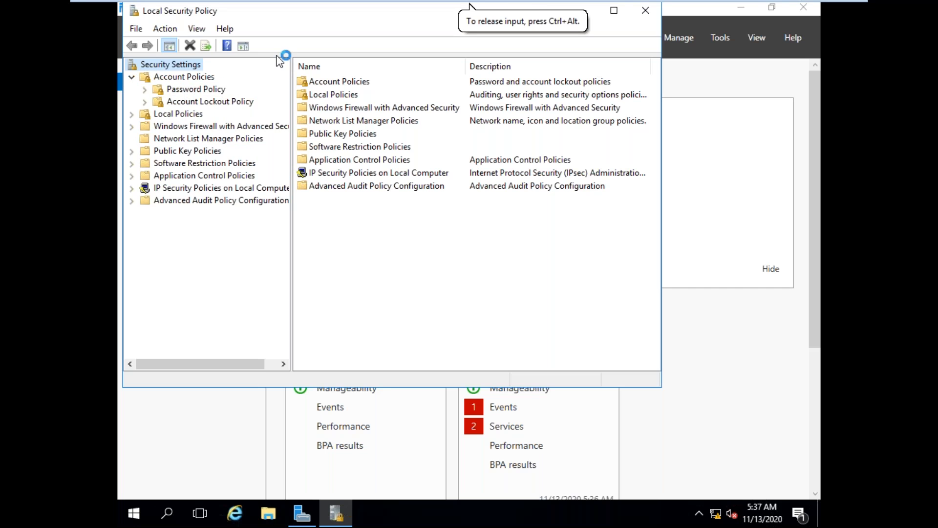
click(211, 90)
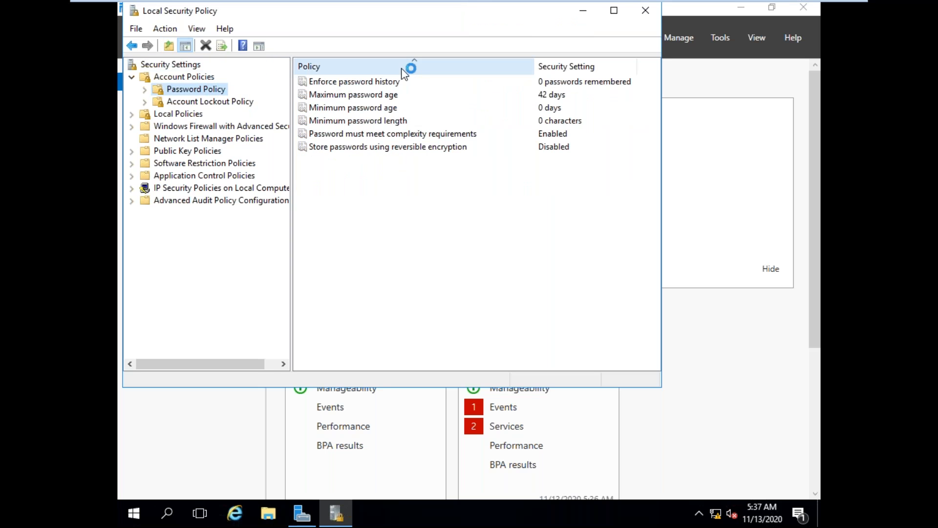
Step: Set the Enforce password history policy to 5 passwords remembered
click(374, 83)
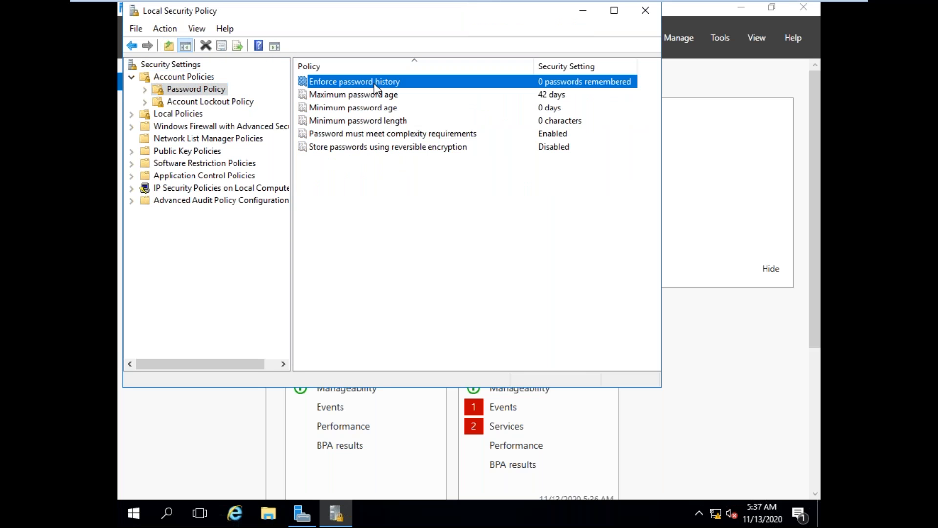
right_click(376, 88)
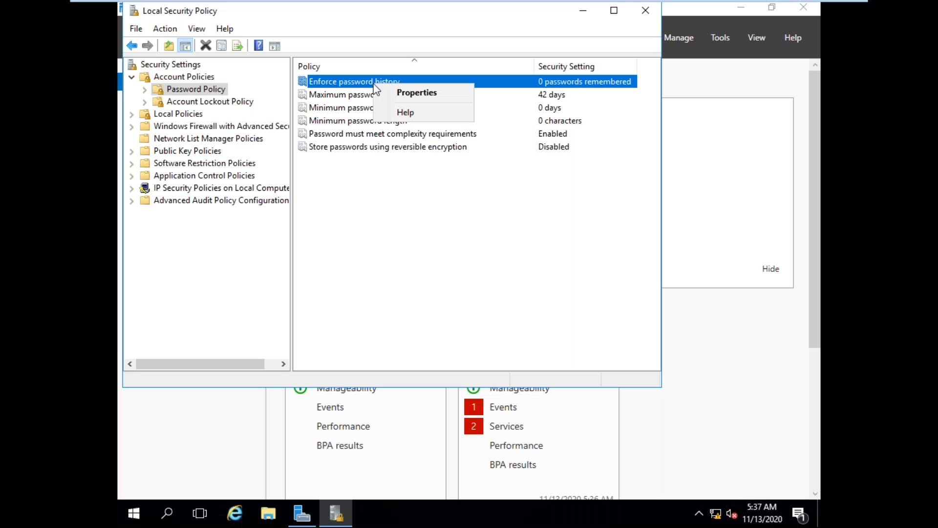
click(410, 94)
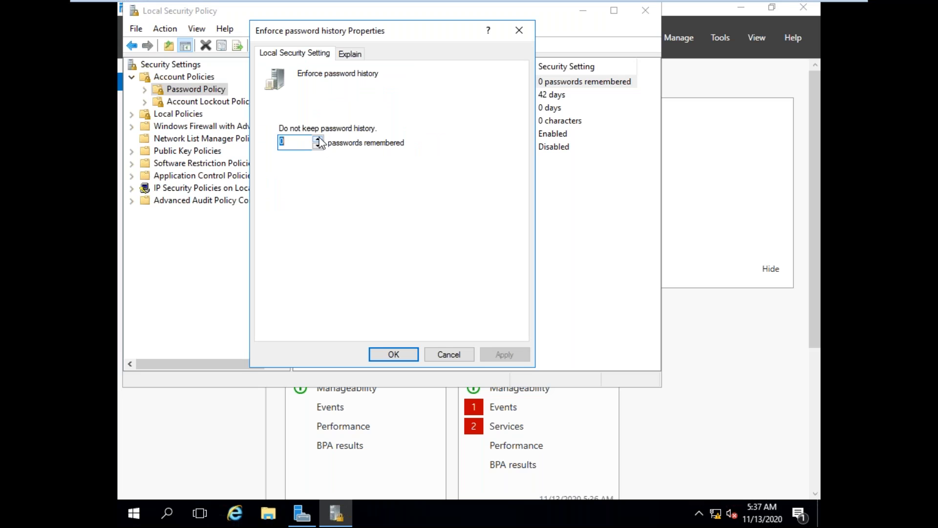
click(318, 139)
click(318, 139)
click(319, 139)
click(318, 139)
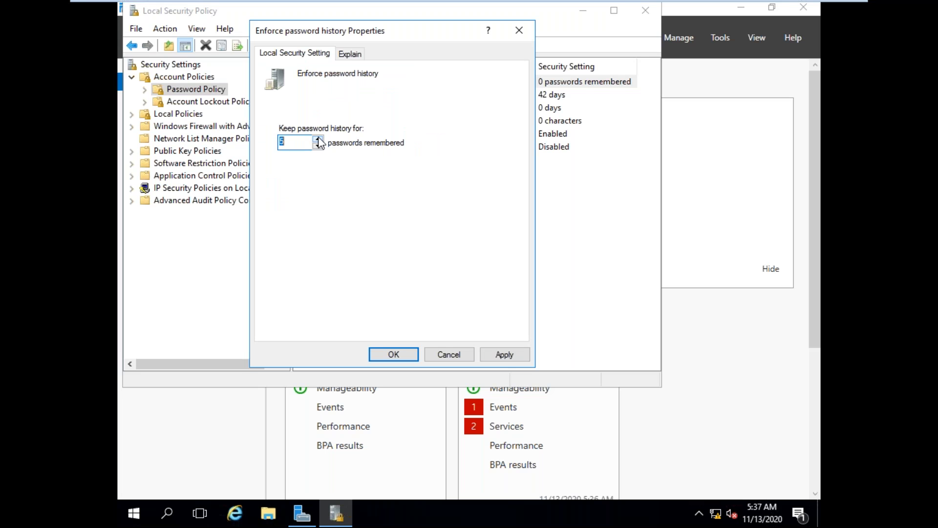
click(504, 354)
click(389, 352)
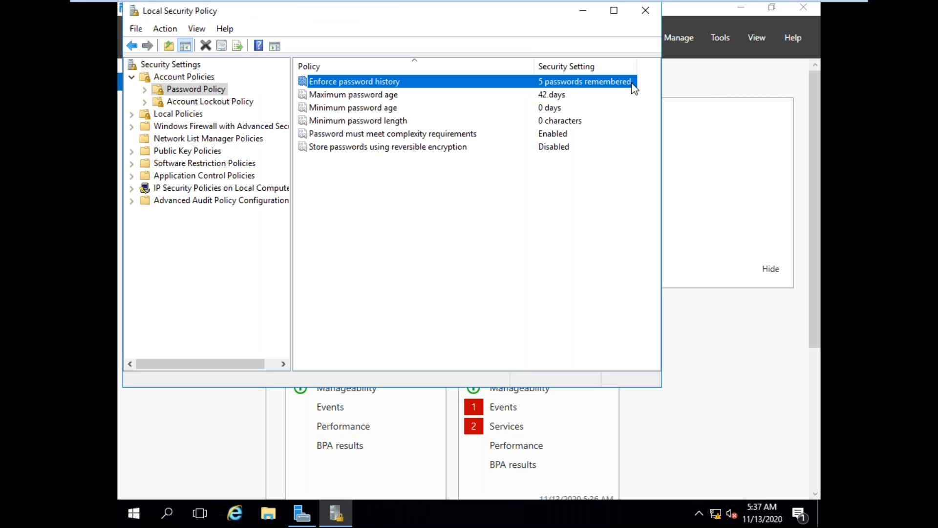
Step: Set the Maximum password age policy so that passwords expire in 20 days
click(394, 100)
right_click(394, 100)
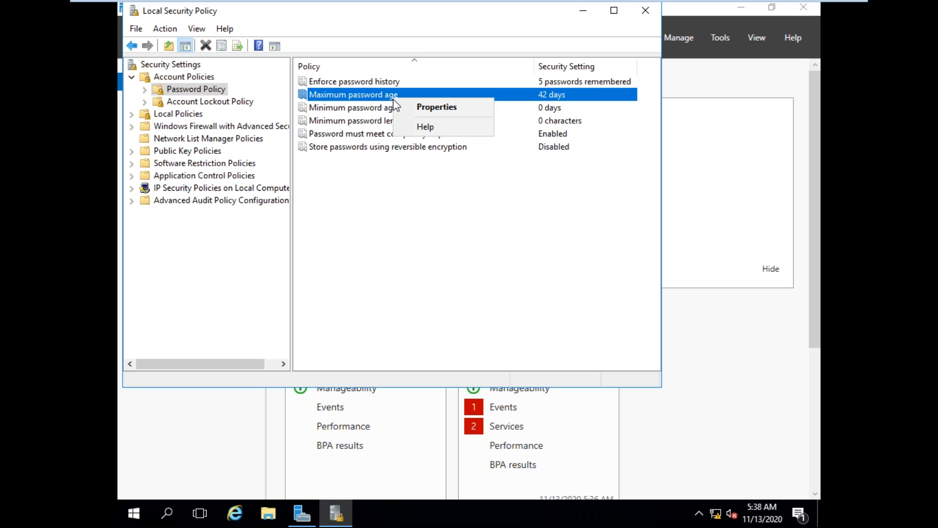
click(418, 109)
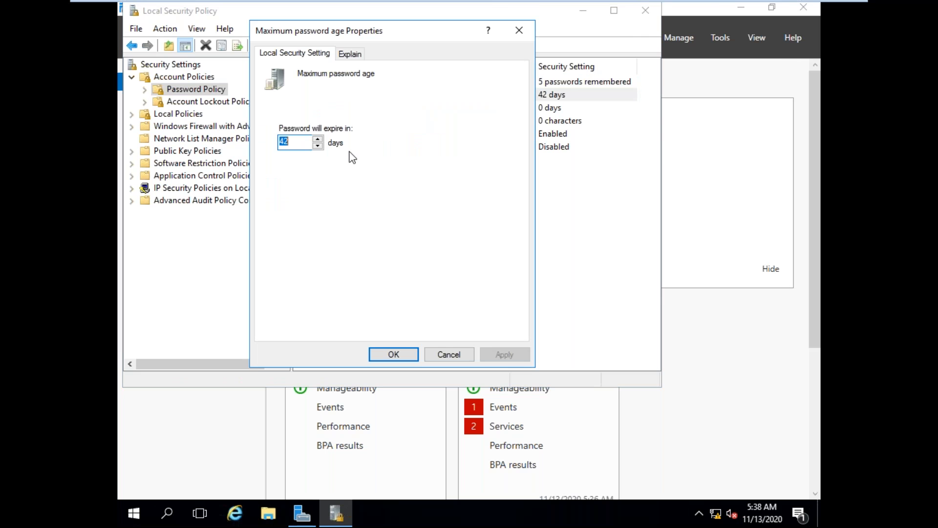
text(20)
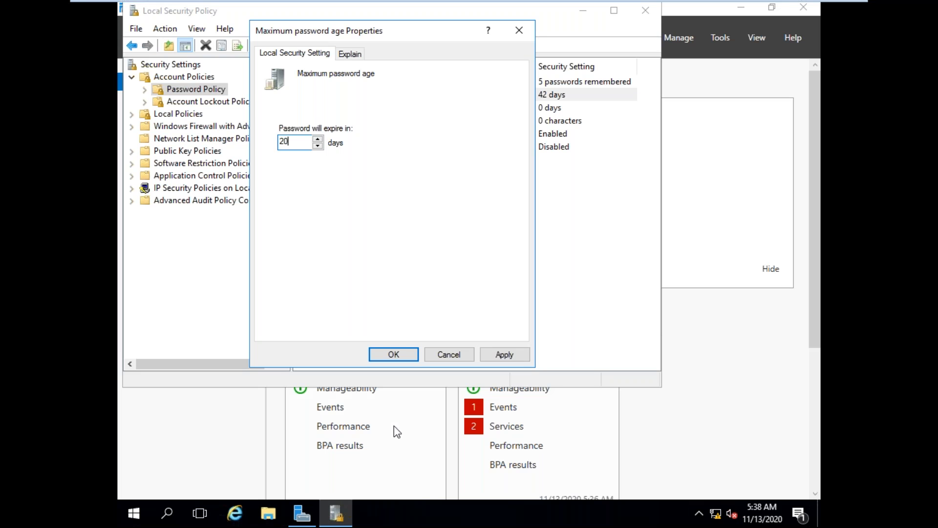
click(505, 354)
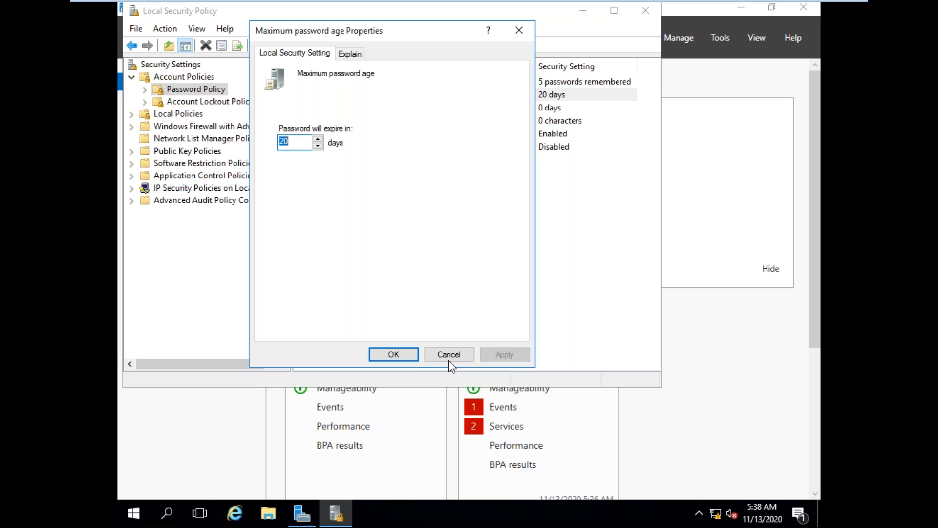
click(386, 353)
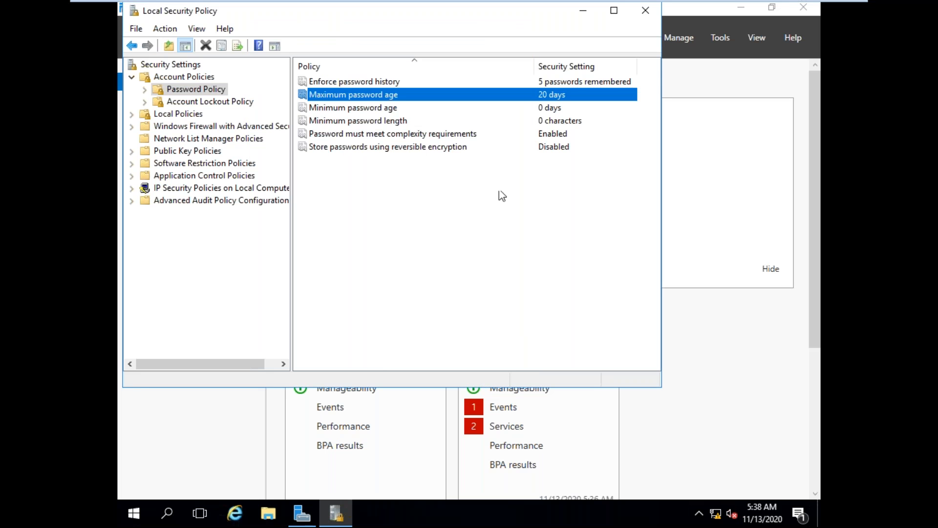
Step: Set the Minimum password age policy so that passwords can be changed after 10 days
right_click(390, 109)
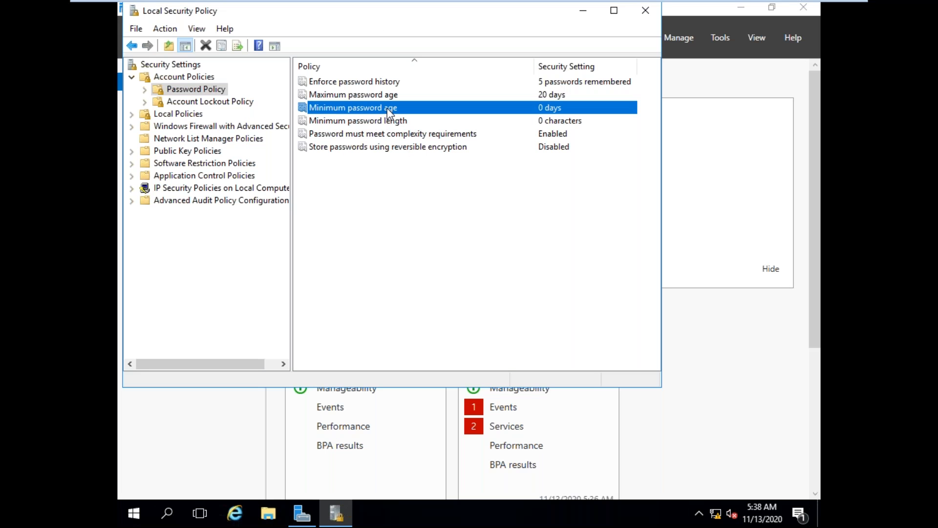
click(407, 118)
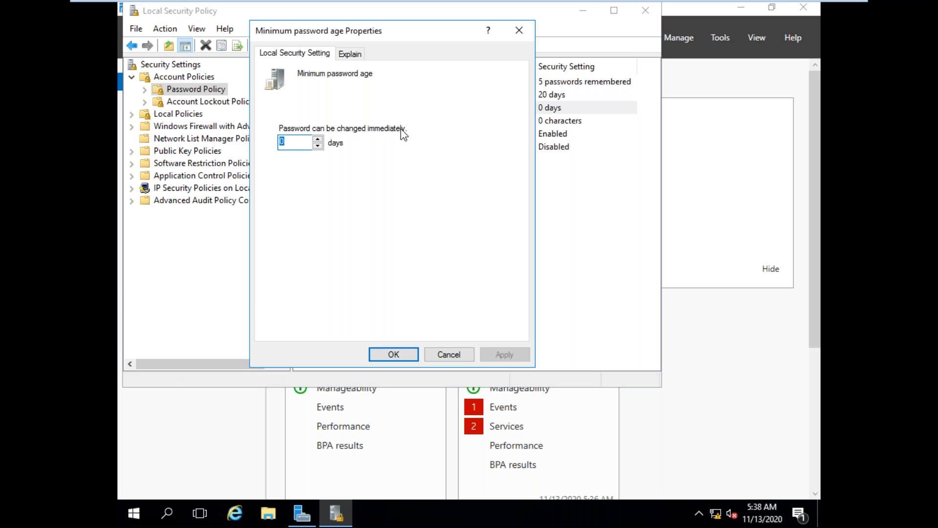
text(10)
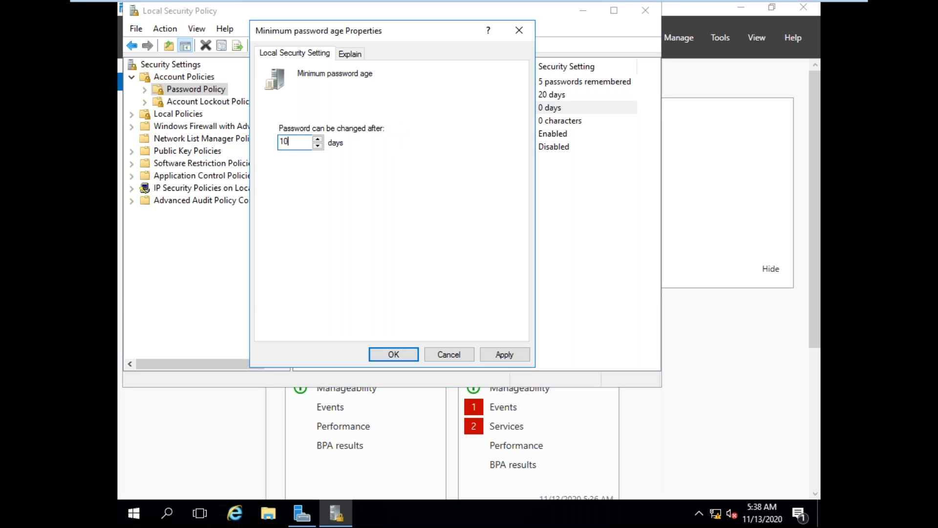
click(501, 357)
click(394, 354)
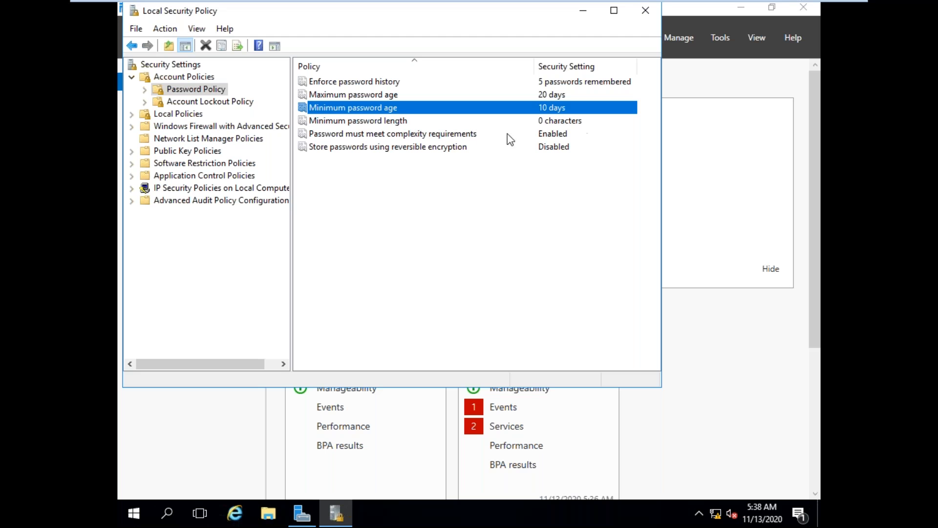
Step: Disable the policy requiring passwords to meet complexity requirements
click(441, 135)
right_click(440, 133)
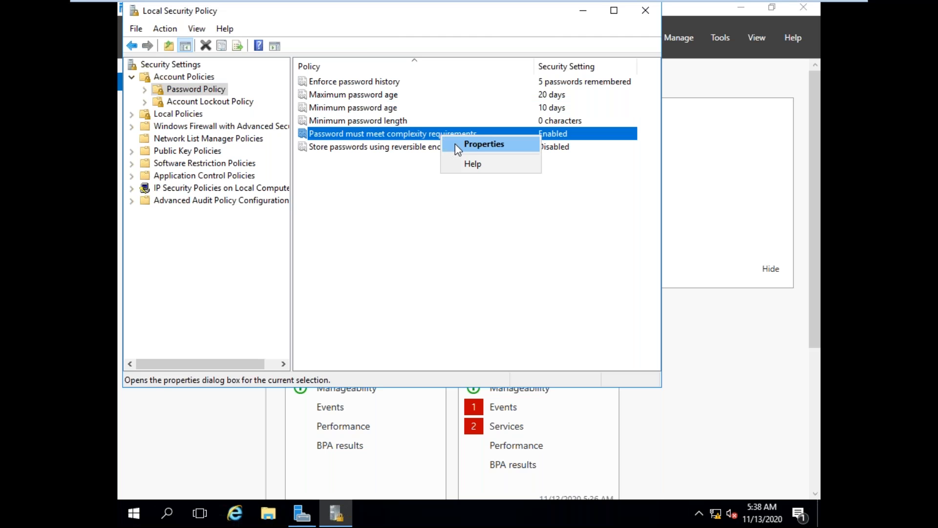
click(456, 146)
click(284, 141)
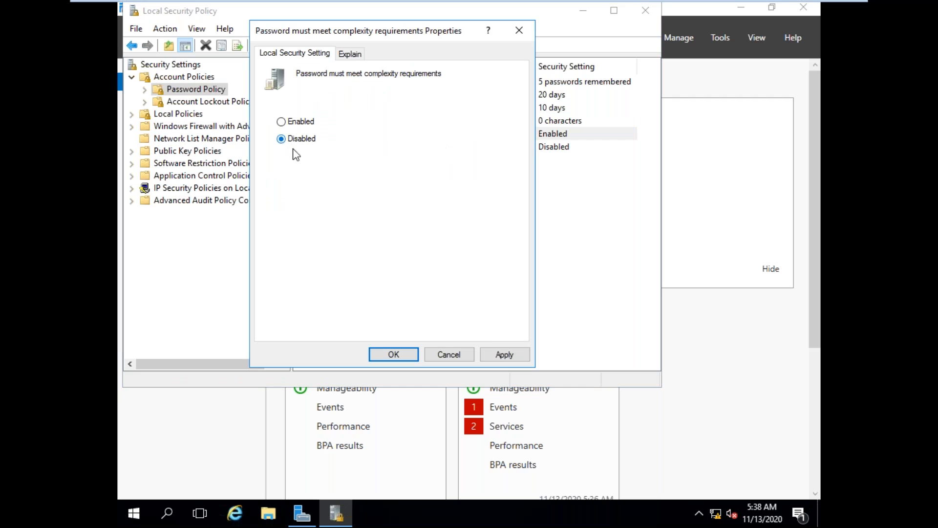
click(504, 354)
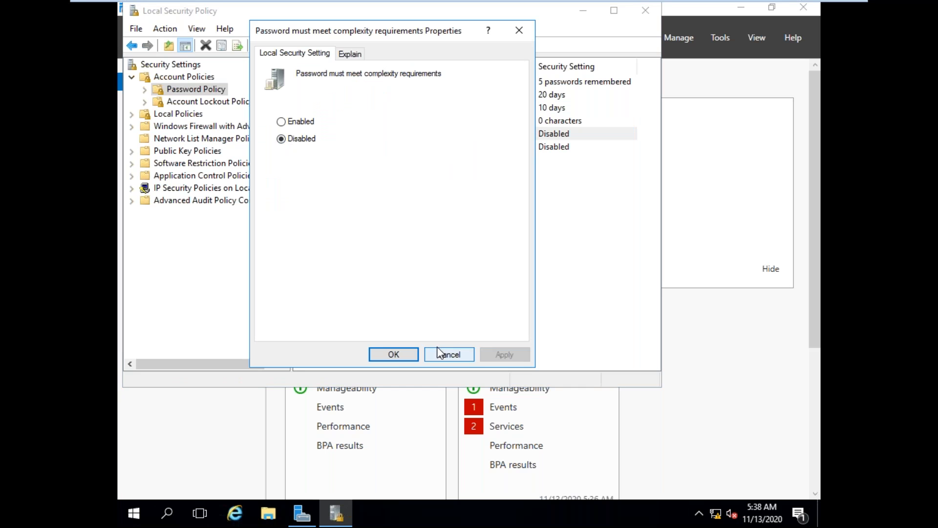
click(398, 355)
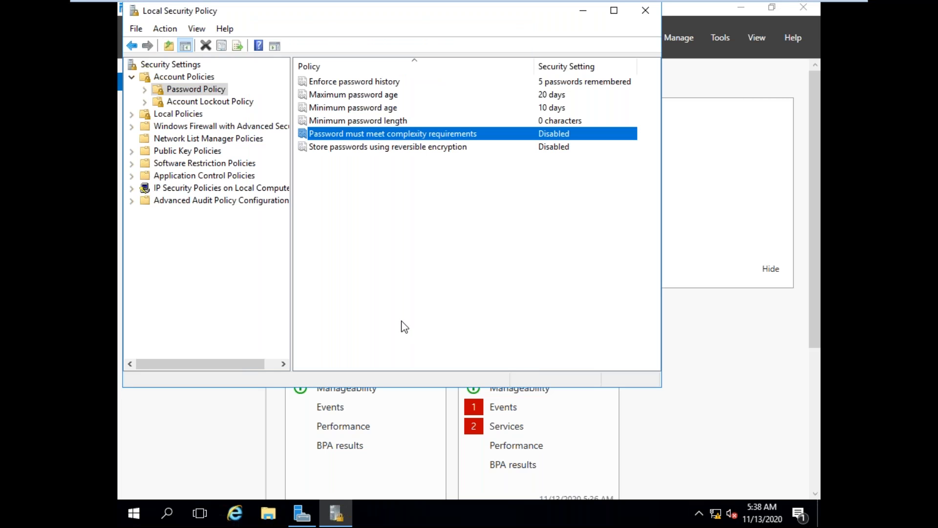
Step: In Account Lockout Policy, set the lockout threshold to 3 invalid logon attempts and accept the suggested 30-minute lockout duration and counter reset
click(208, 104)
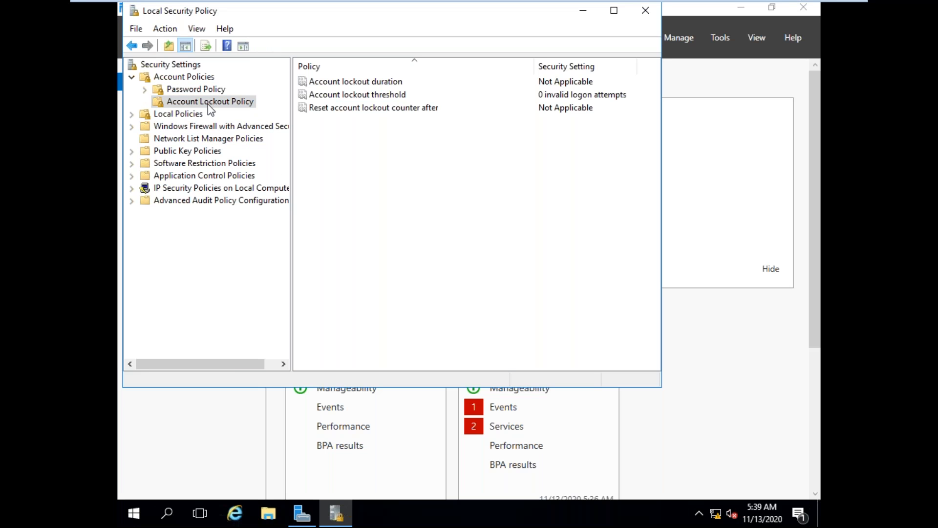
click(374, 98)
right_click(374, 98)
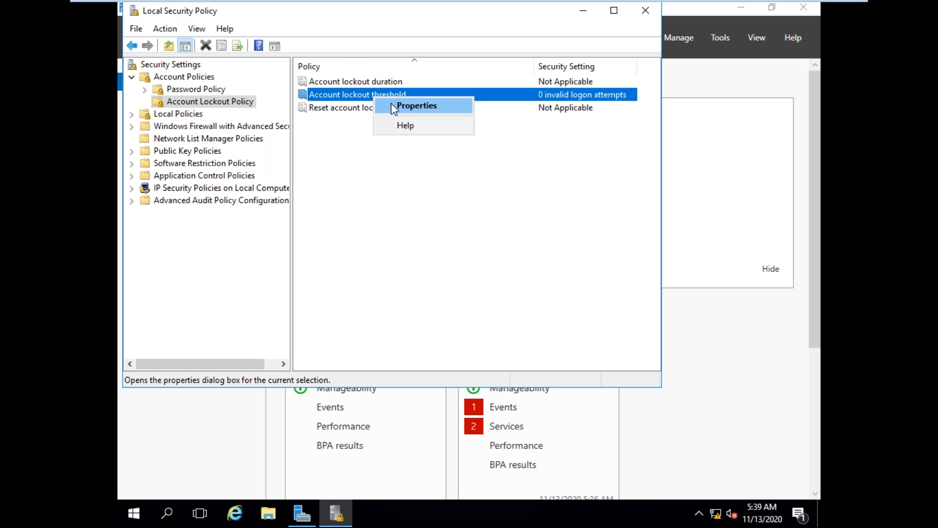
click(391, 106)
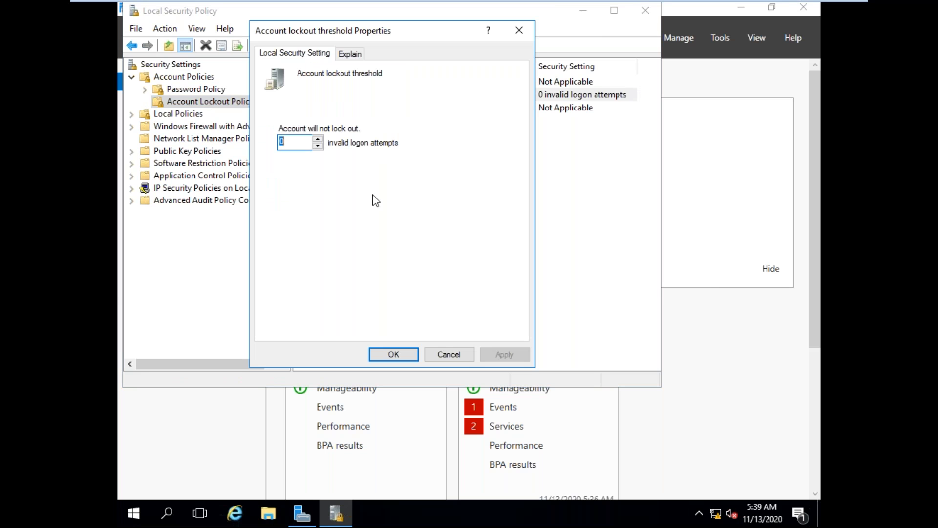
text(3)
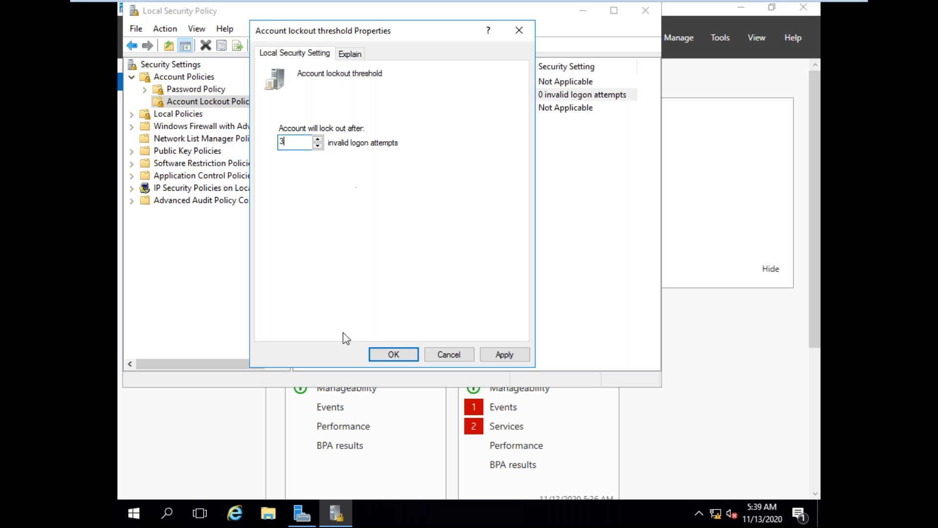
click(521, 356)
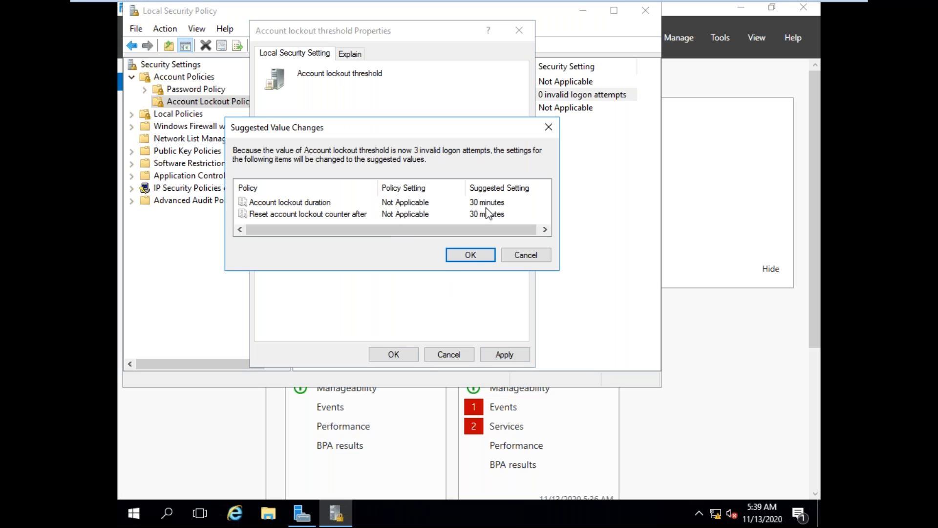
click(471, 255)
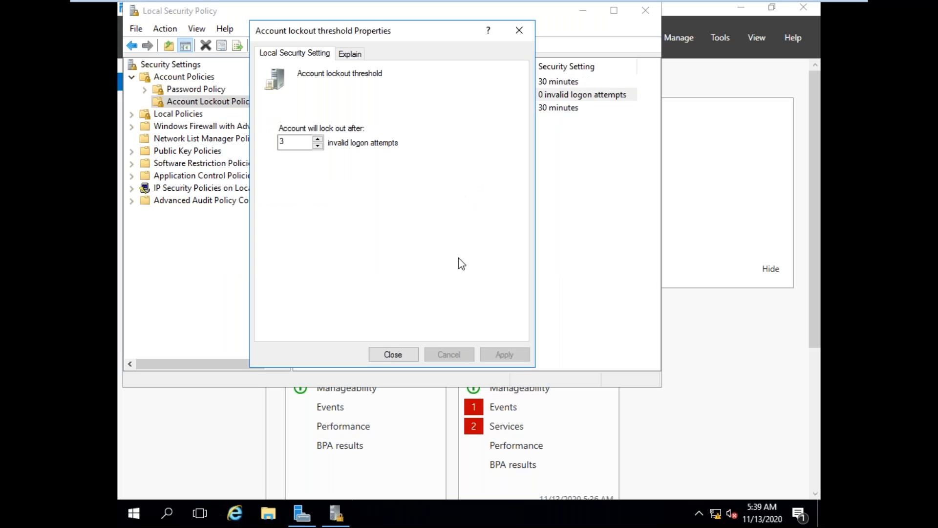
click(393, 354)
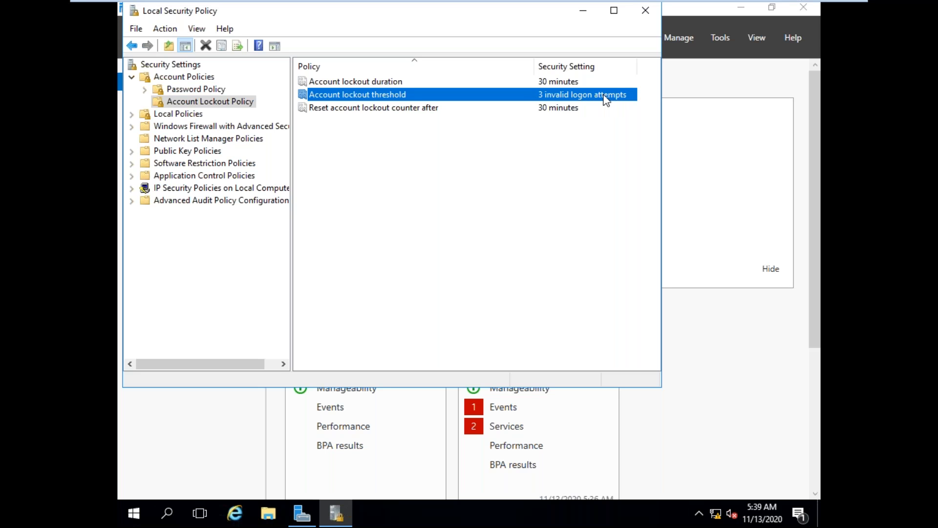
click(564, 81)
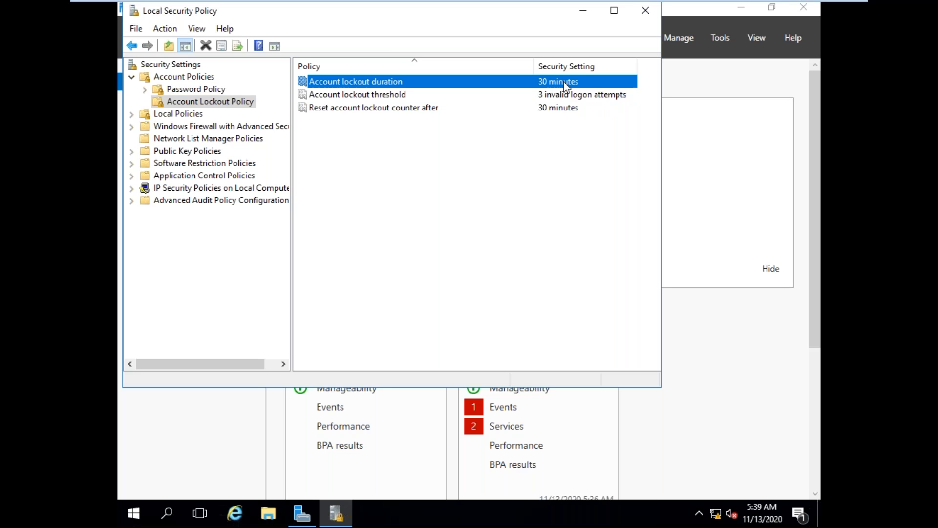
click(561, 109)
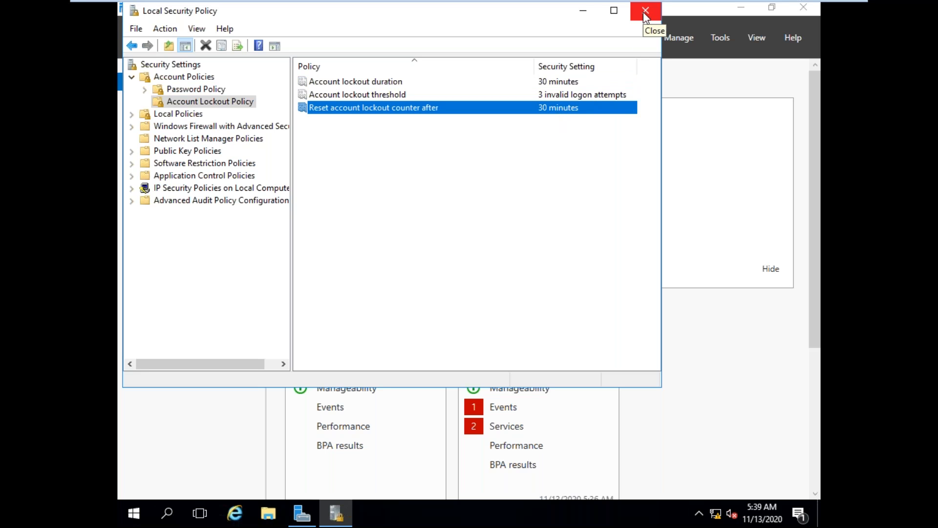
Step: Minimize Local Security Policy and open Computer Management from Server Manager
click(583, 10)
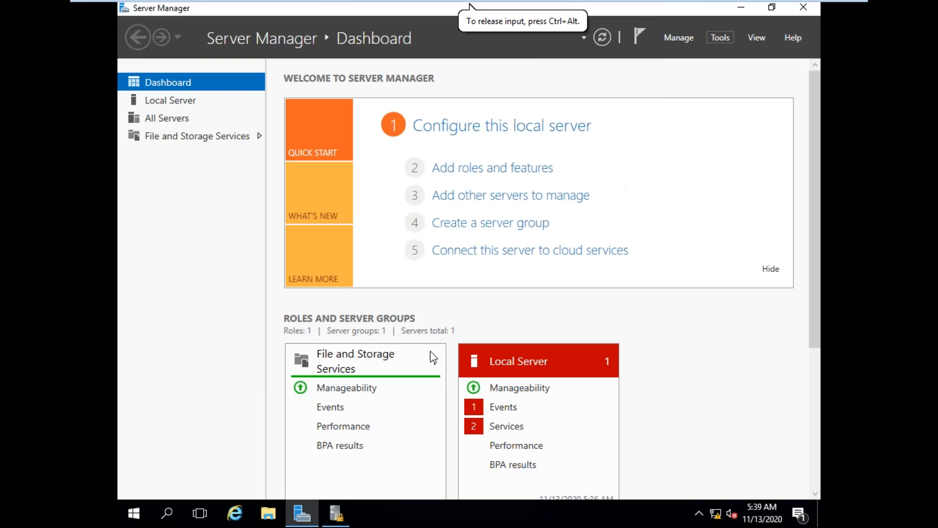
click(337, 516)
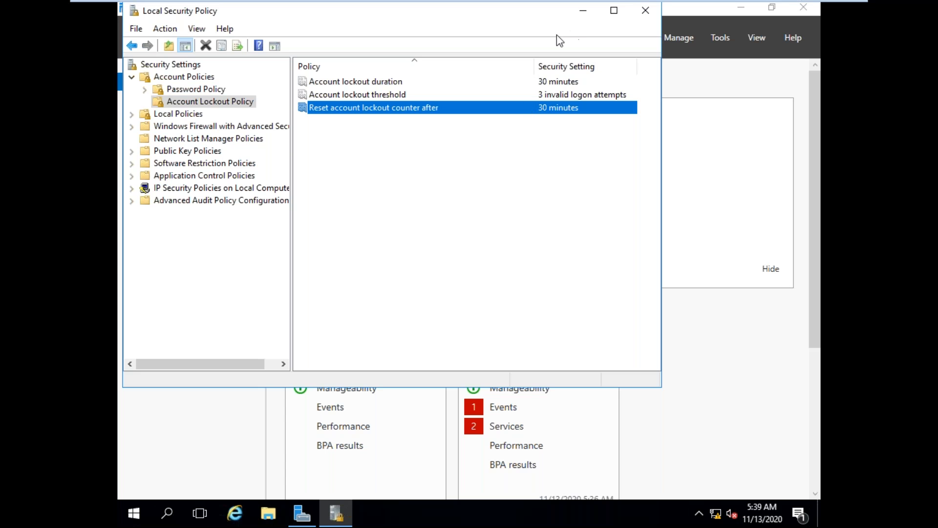
click(584, 14)
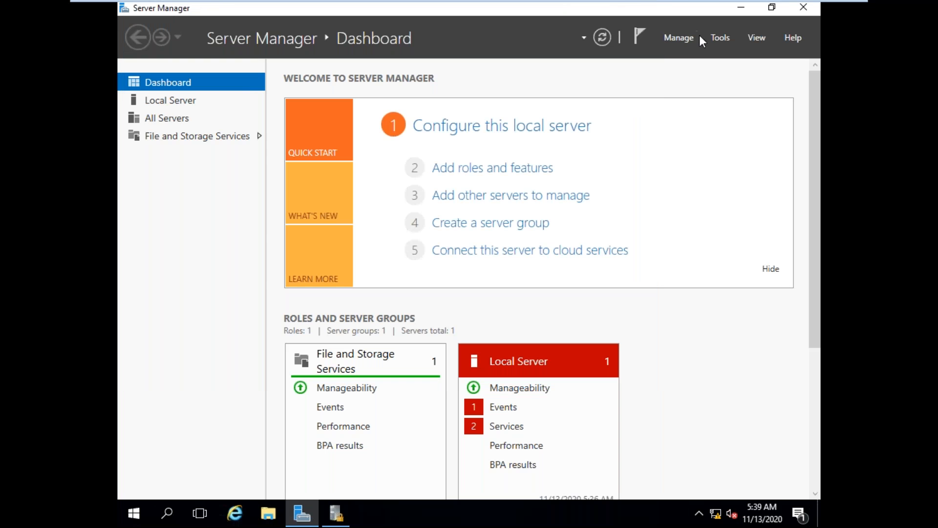
click(716, 43)
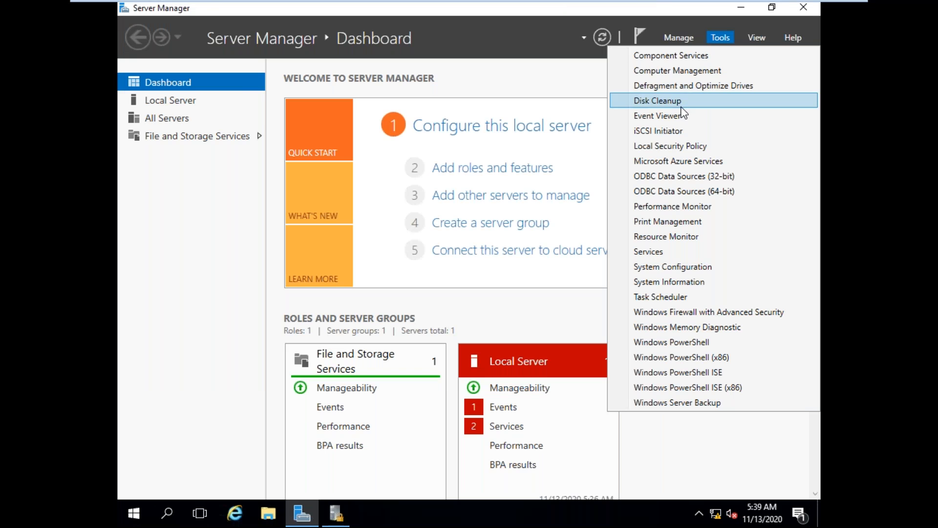
click(679, 72)
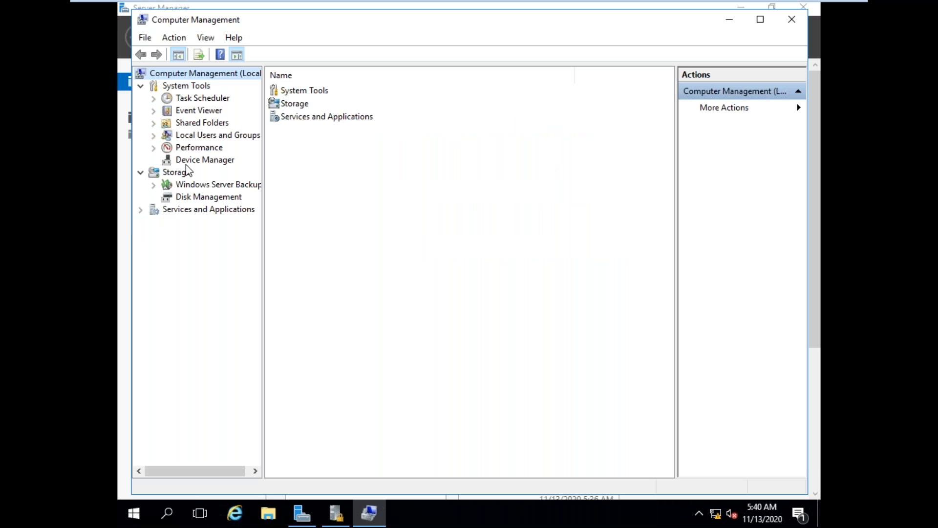
Step: Display the local Users list under Local Users and Groups and open the properties of the custom, non-built-in user account
click(153, 136)
click(198, 148)
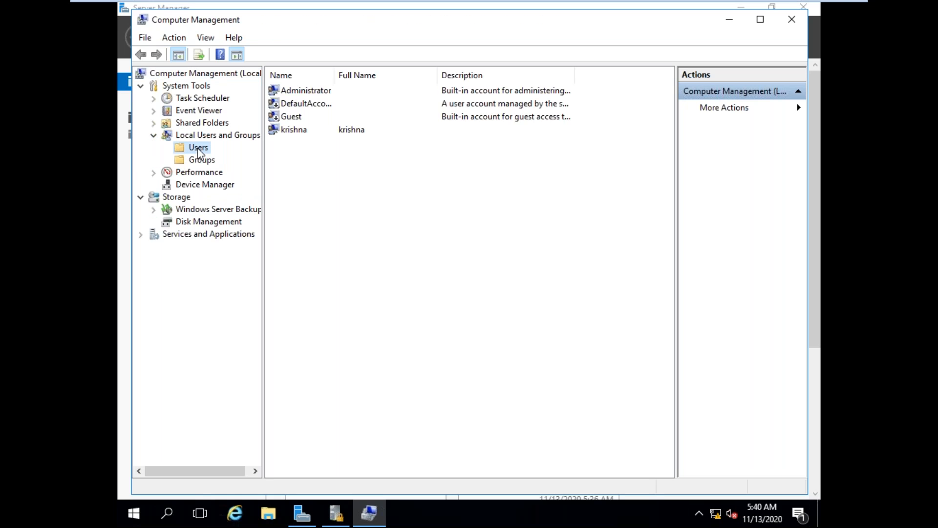
click(299, 133)
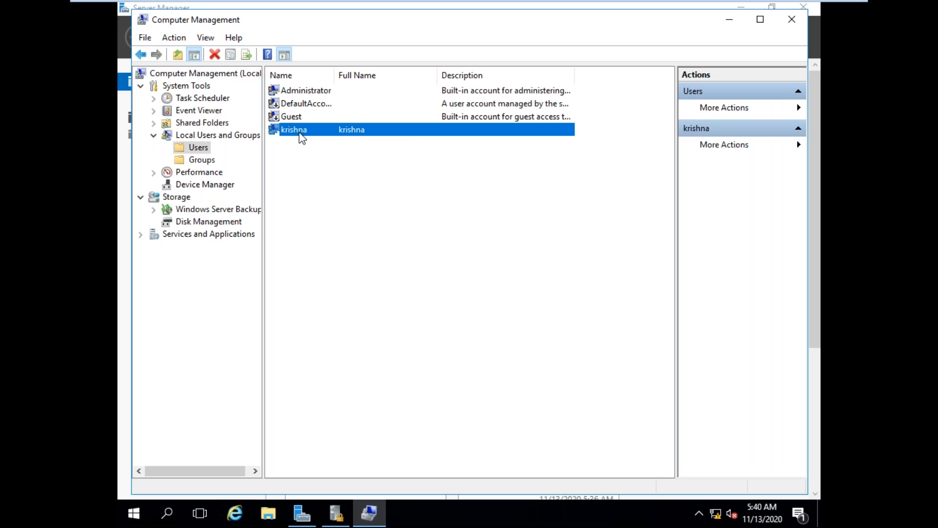
right_click(299, 133)
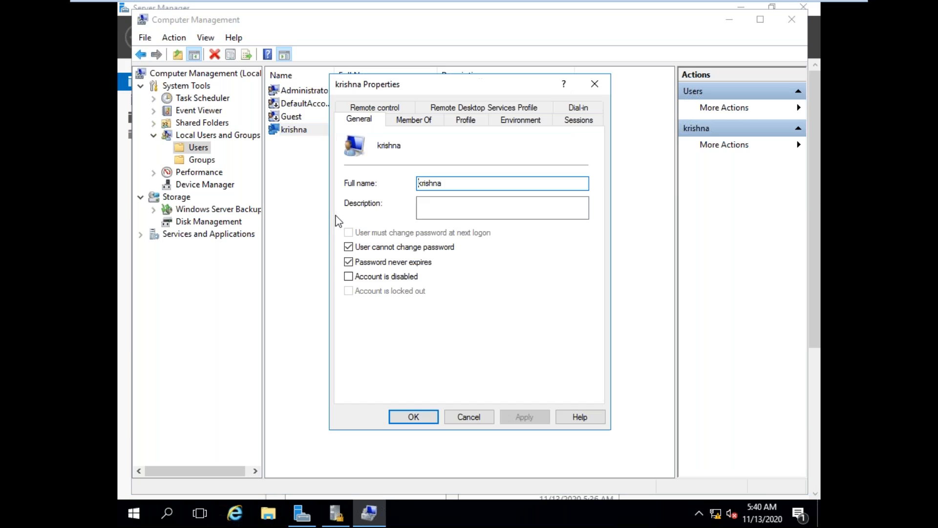
Step: Review the custom user account's group memberships and profile settings, and return to its general account options
click(417, 124)
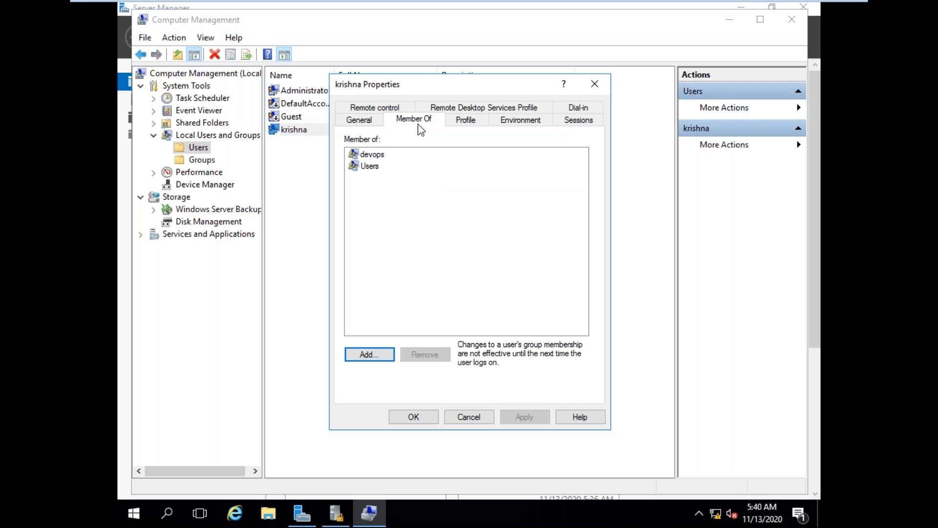
click(464, 123)
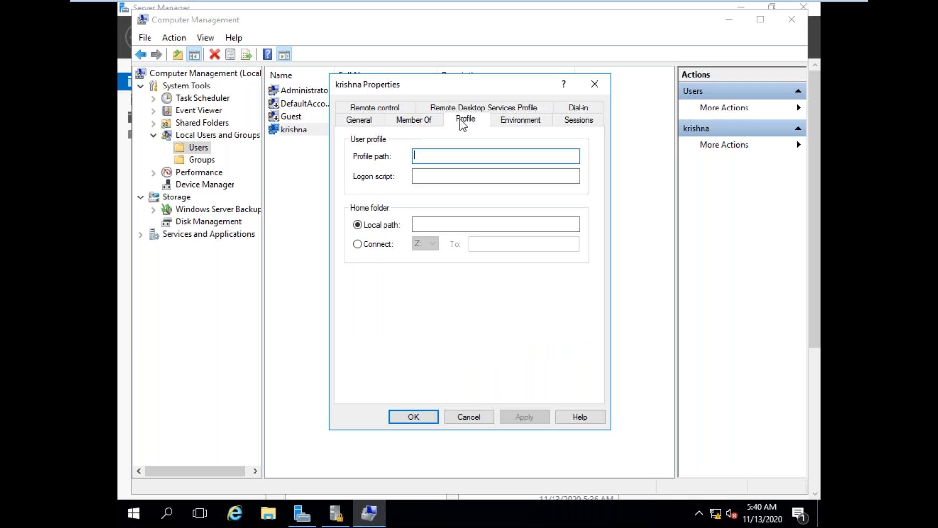
click(369, 125)
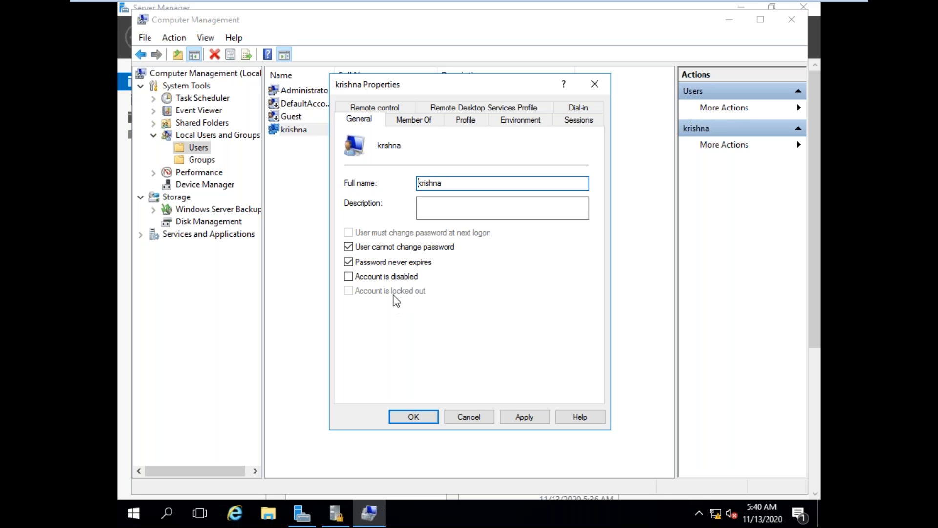
Step: Try toggling the account's disabled, cannot-change-password, password-never-expires and must-change-password-at-next-logon options
click(393, 277)
click(393, 277)
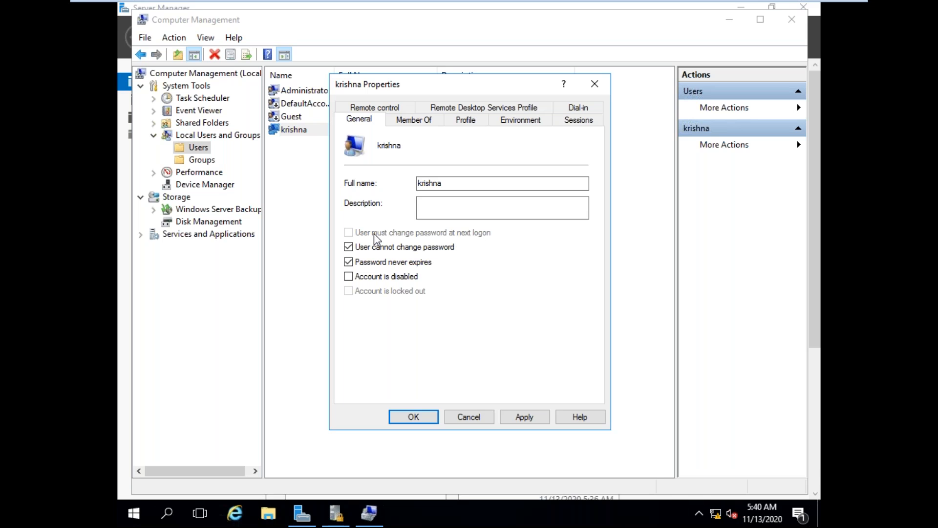
click(349, 247)
click(348, 262)
click(348, 232)
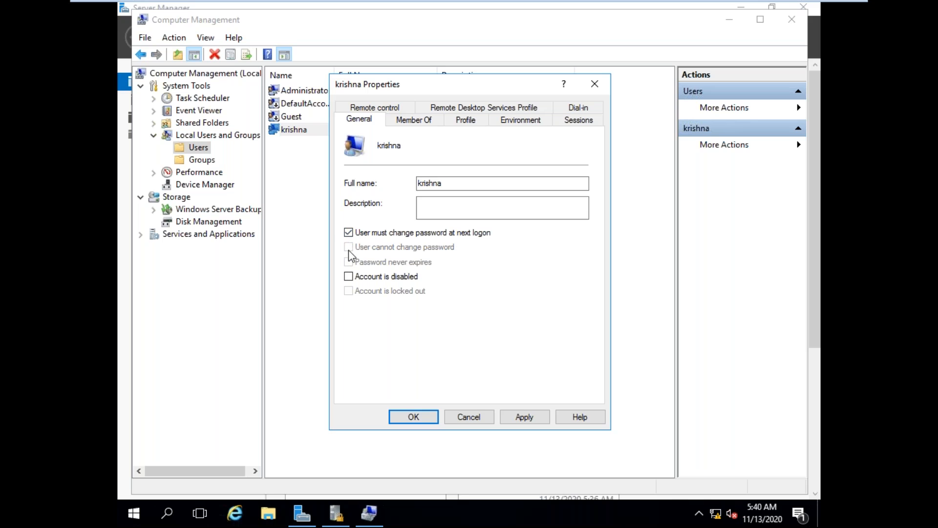
click(349, 233)
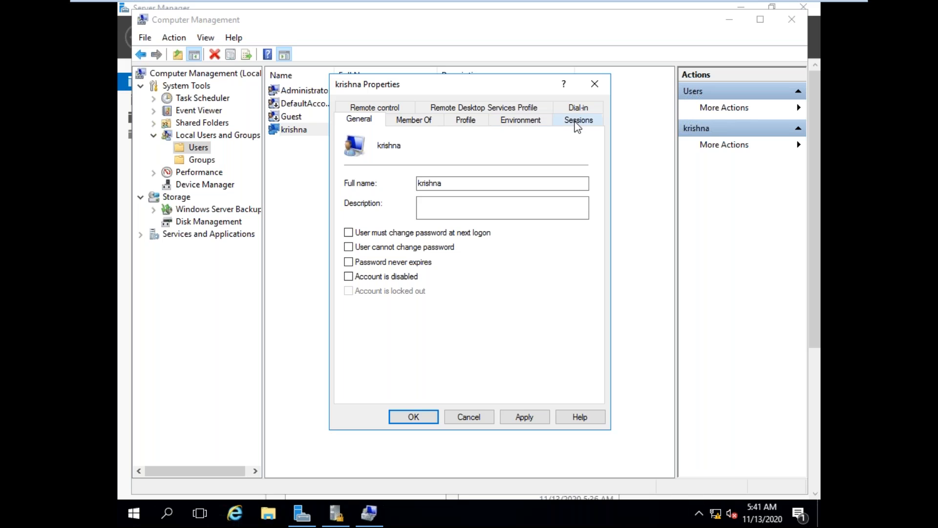
Step: Review the account's session, environment, profile and group membership settings, and return to the general options
click(573, 122)
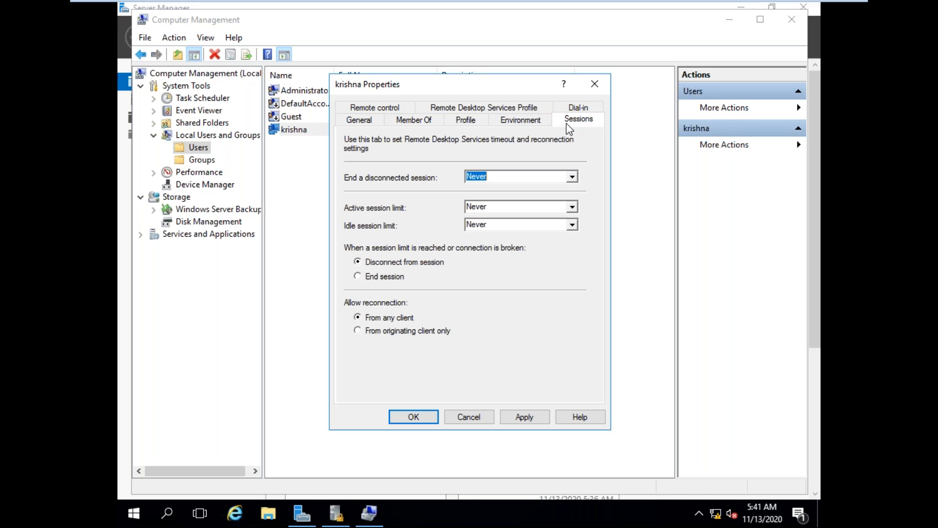
click(521, 119)
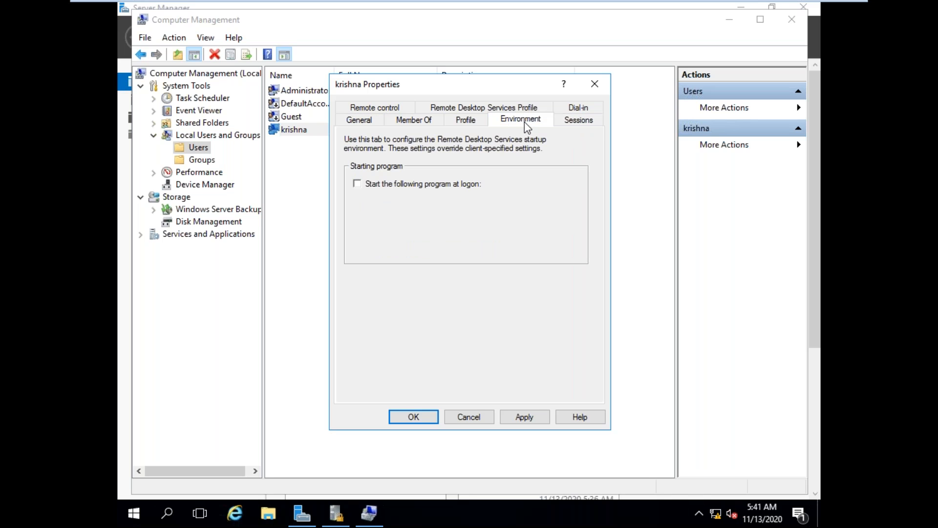
click(468, 120)
click(428, 120)
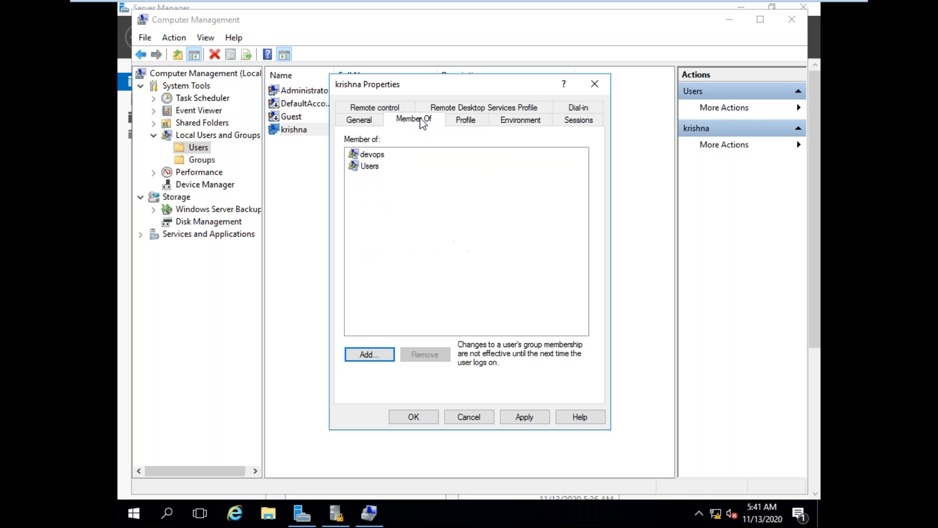
click(369, 125)
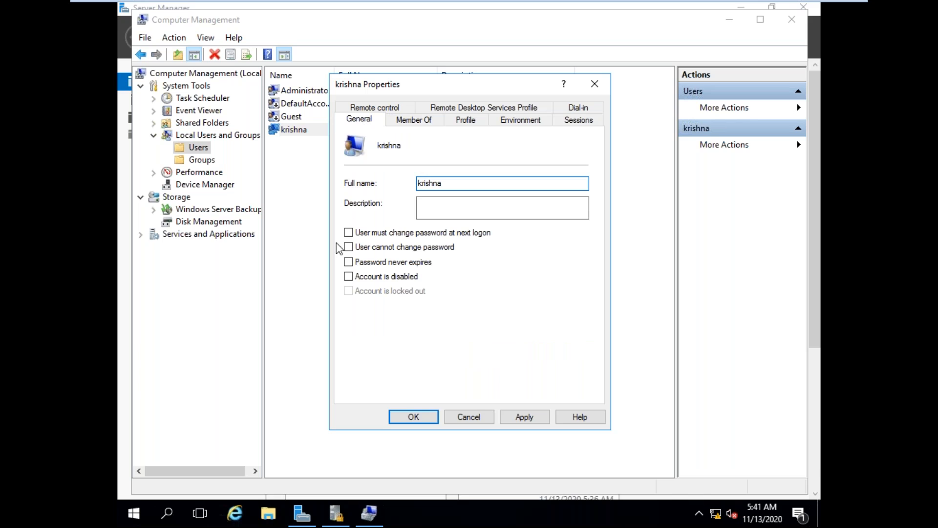
Step: Reselect User cannot change password and Password never expires, and close the account properties without saving after viewing the remote control settings
click(348, 247)
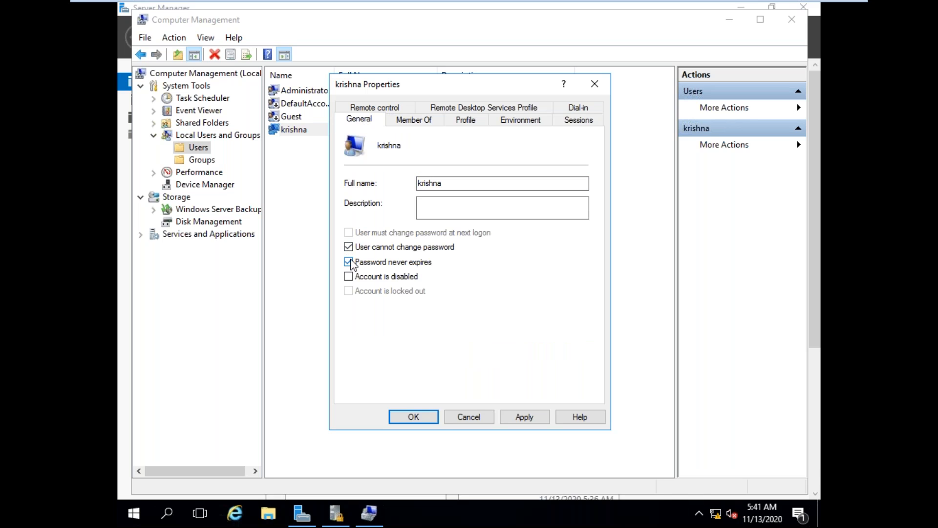
click(382, 109)
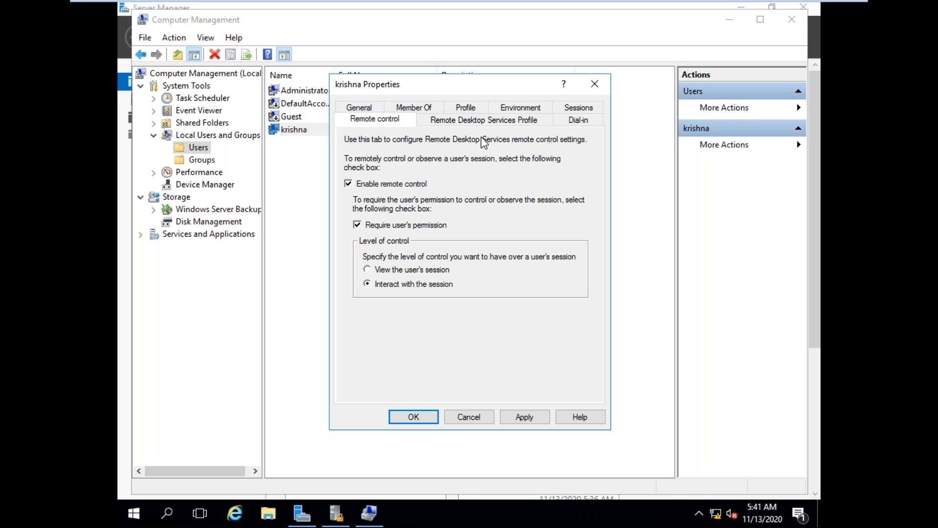
click(490, 417)
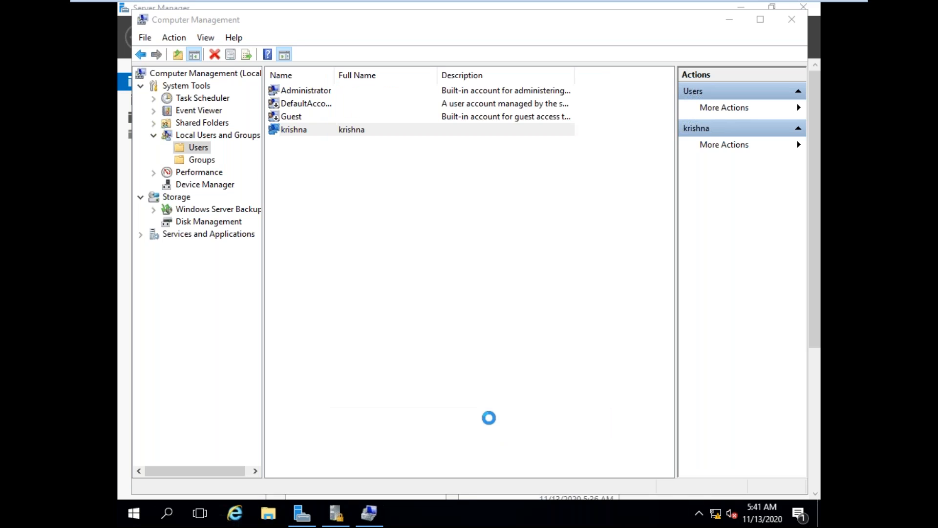
click(503, 348)
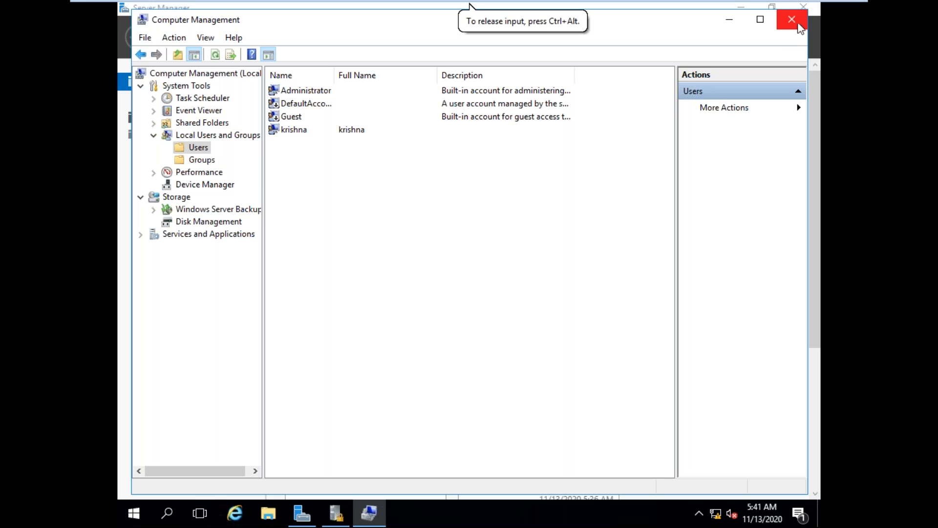
Step: Close Computer Management and Server Manager, and bring back the minimized Local Security Policy window
click(797, 24)
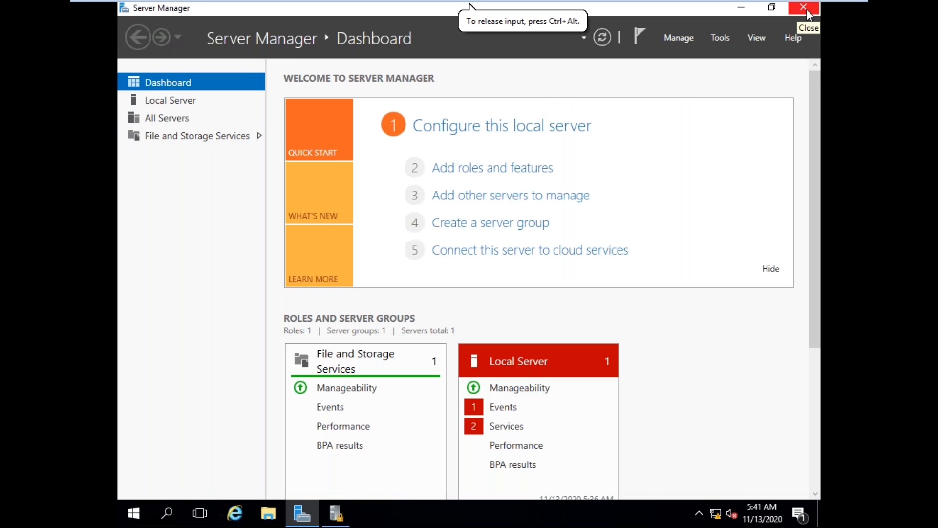
click(807, 15)
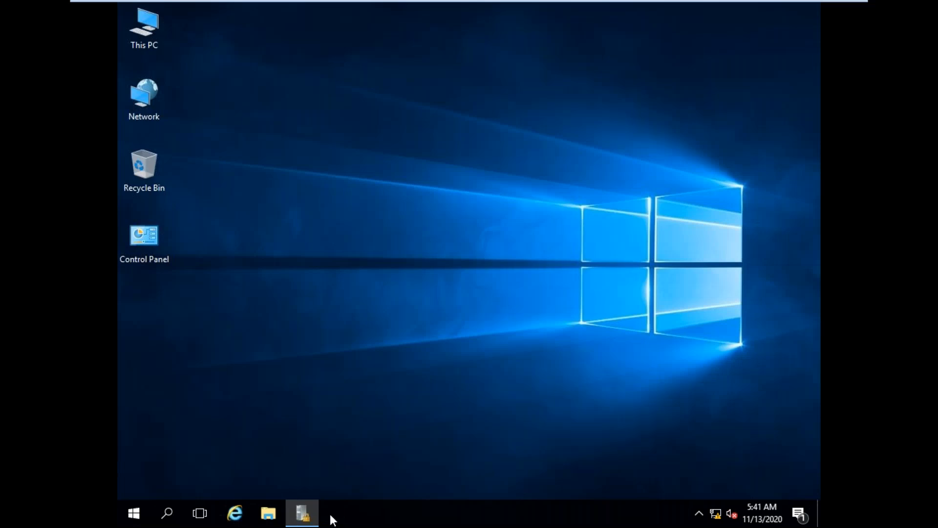
click(304, 519)
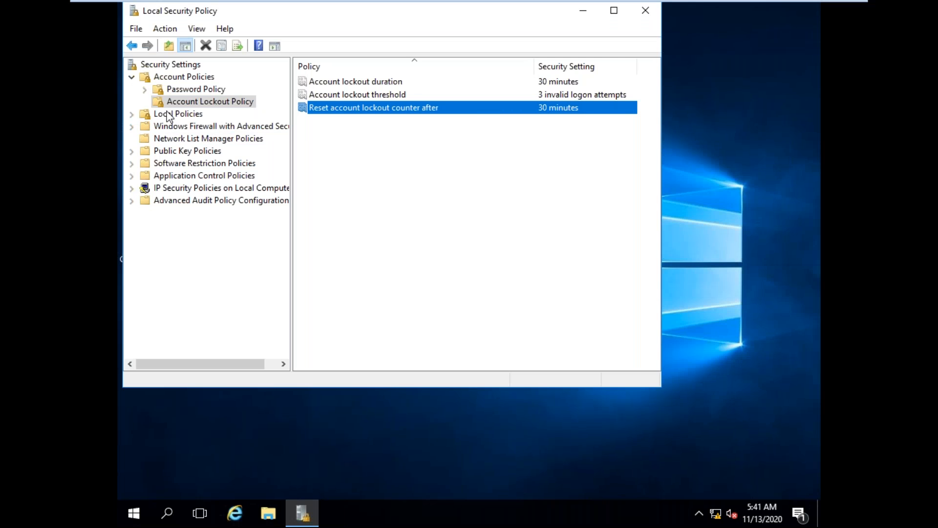
Step: Display the User Rights Assignment policies under Local Policies in a maximized window and look through the list
click(132, 114)
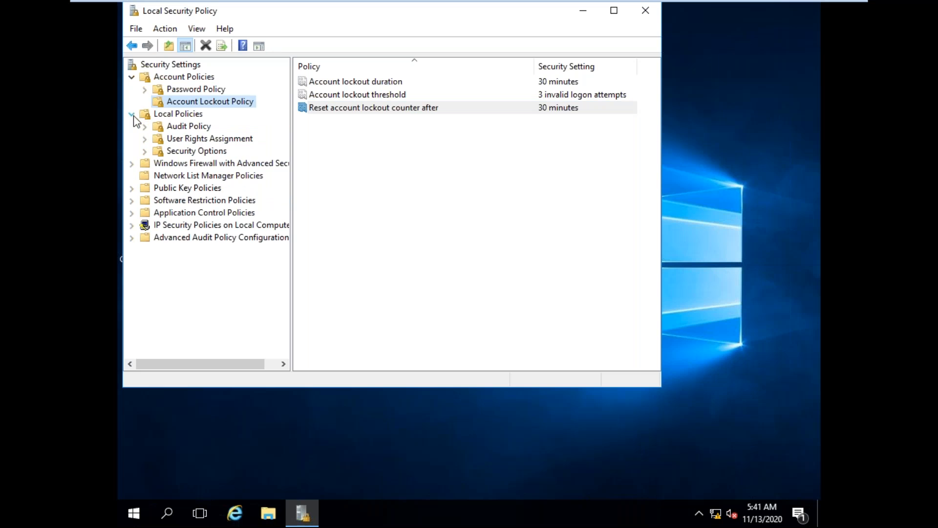
click(193, 142)
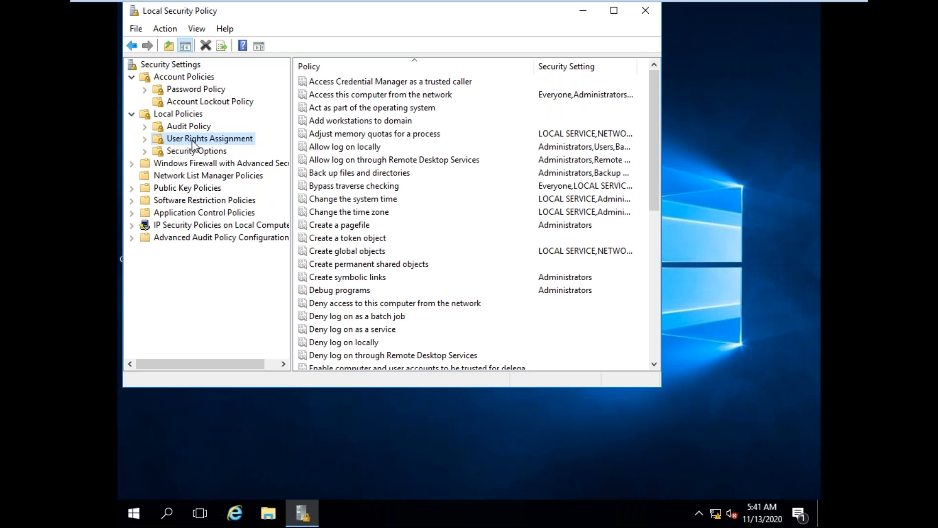
click(621, 11)
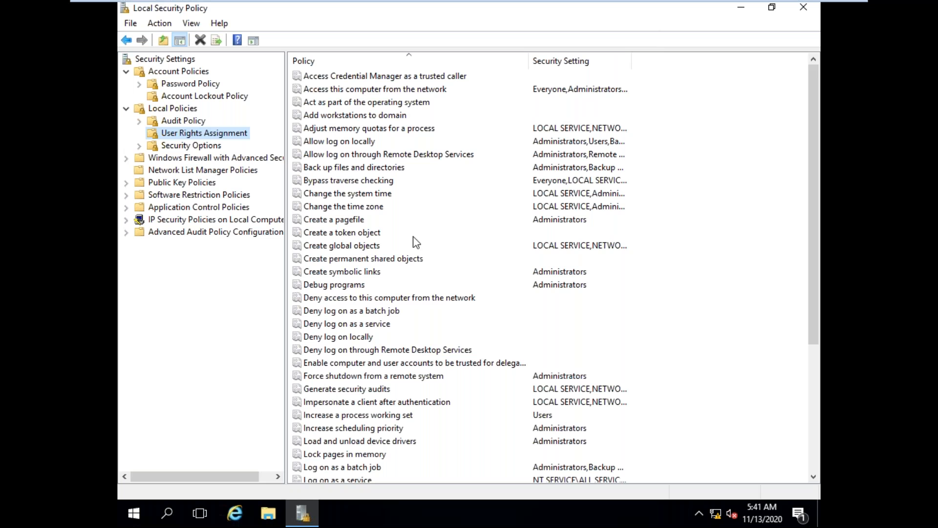
scroll(406, 245, down, 5)
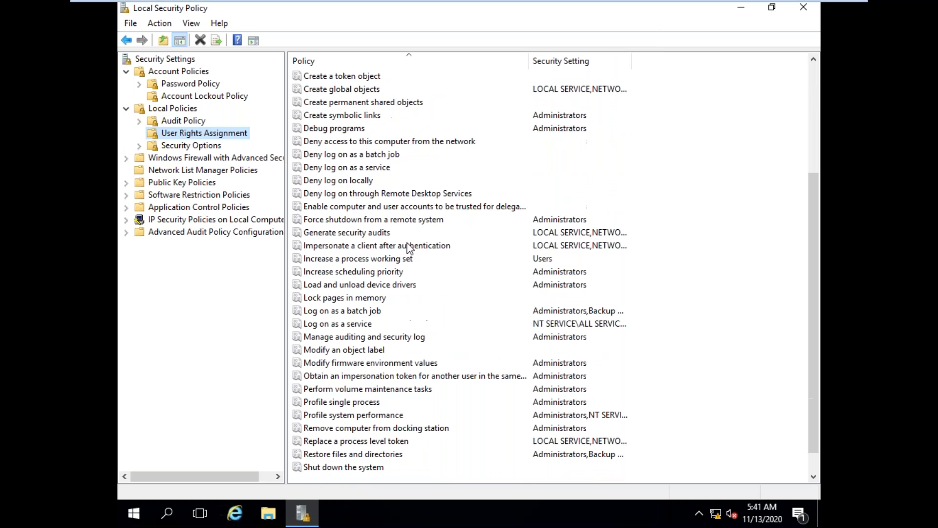
scroll(404, 250, up, 5)
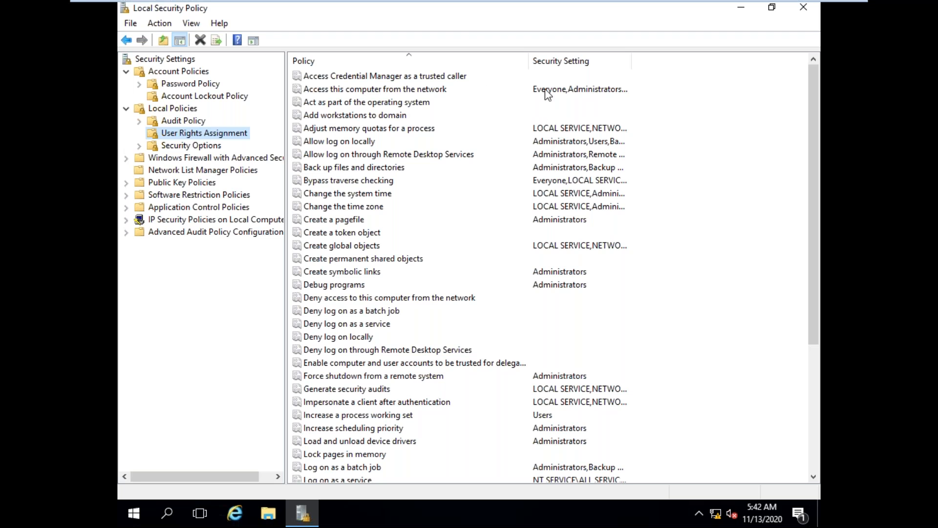
Step: Examine the user rights for network access, adding workstations to the domain, local logon, and backing up files and directories
click(398, 90)
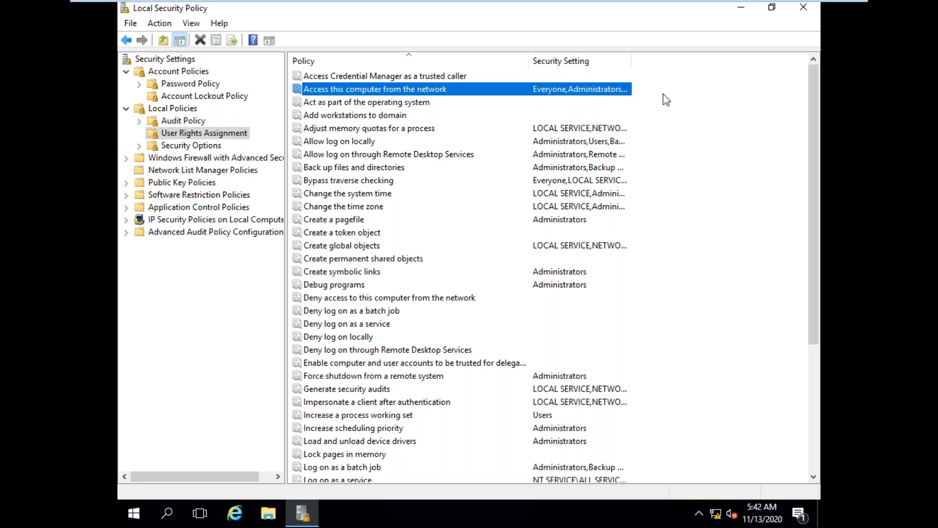
click(403, 116)
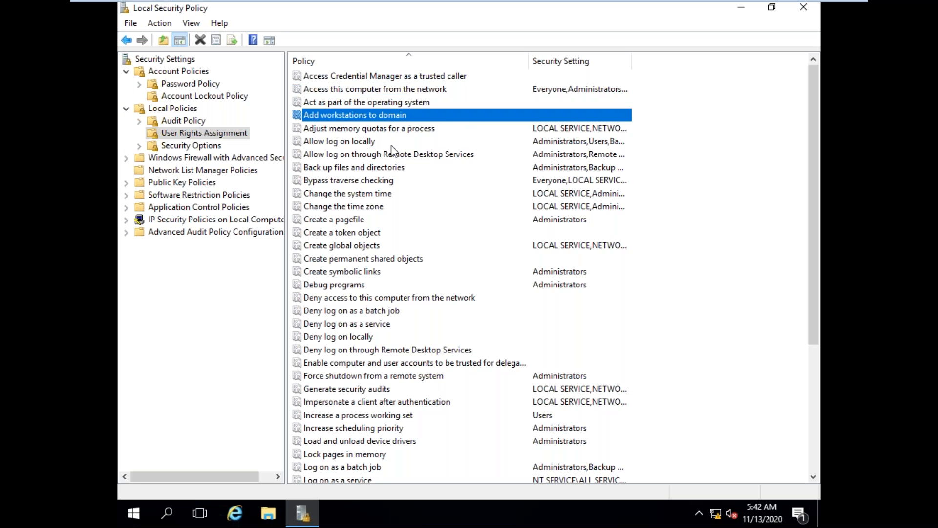
click(363, 143)
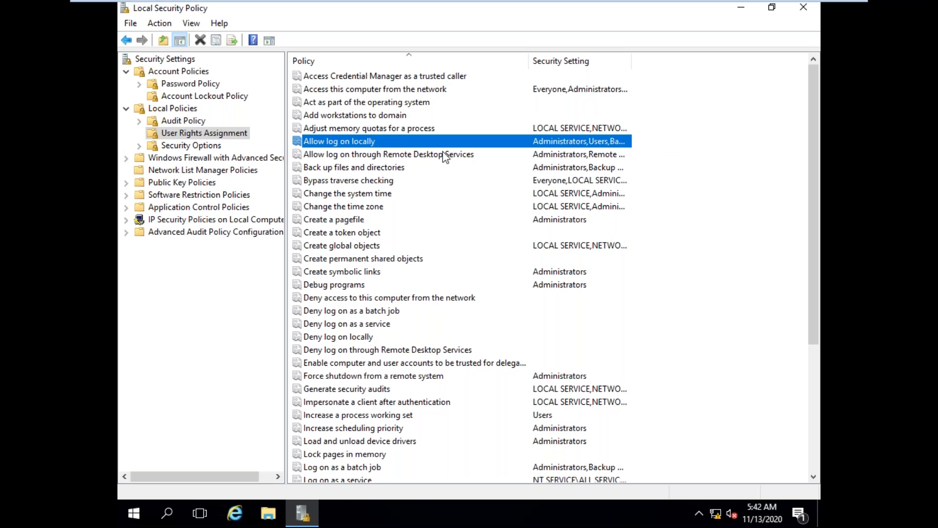
click(394, 169)
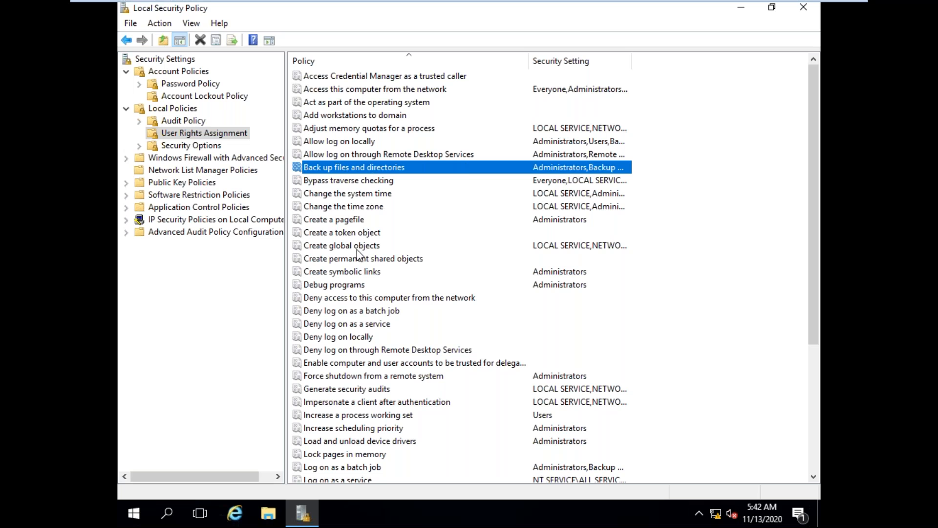
Step: Grant the custom local user account the Change the time zone right, checking its name before applying the change
click(368, 207)
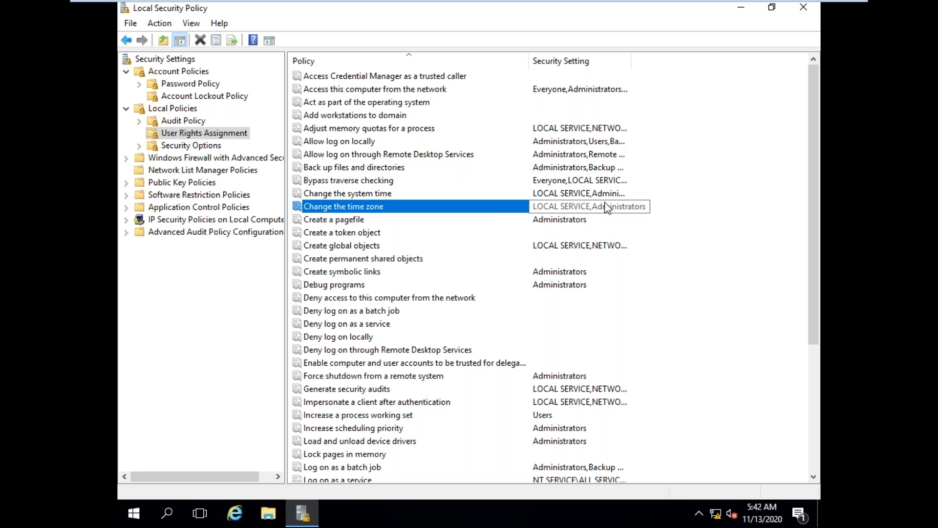
right_click(404, 212)
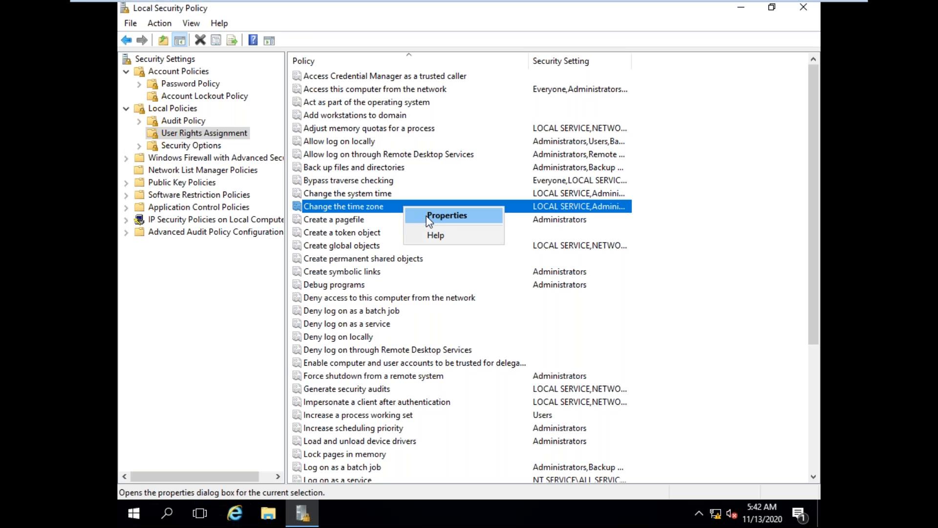
click(429, 217)
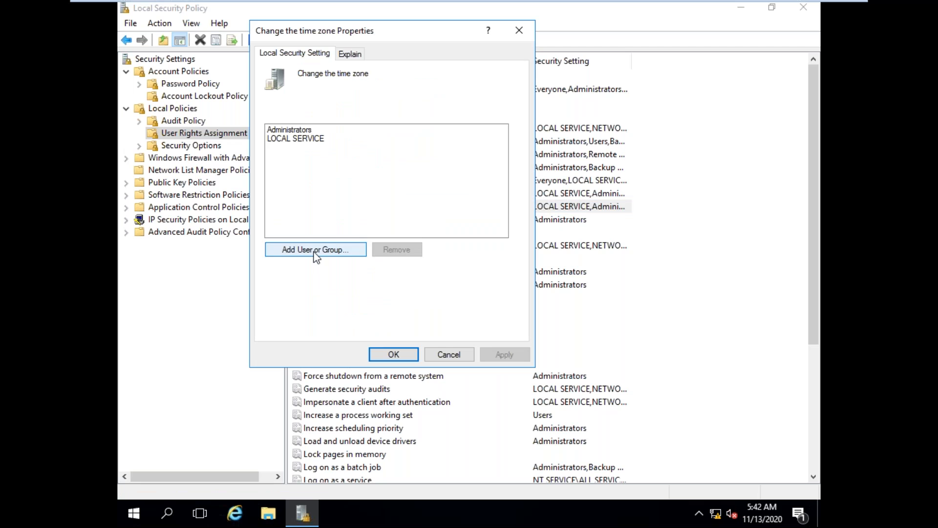
click(313, 250)
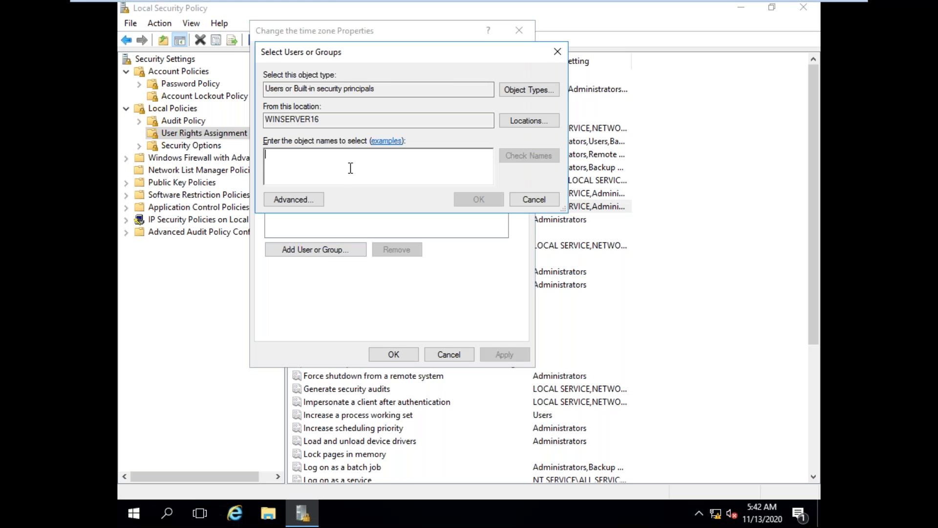
text(krishna)
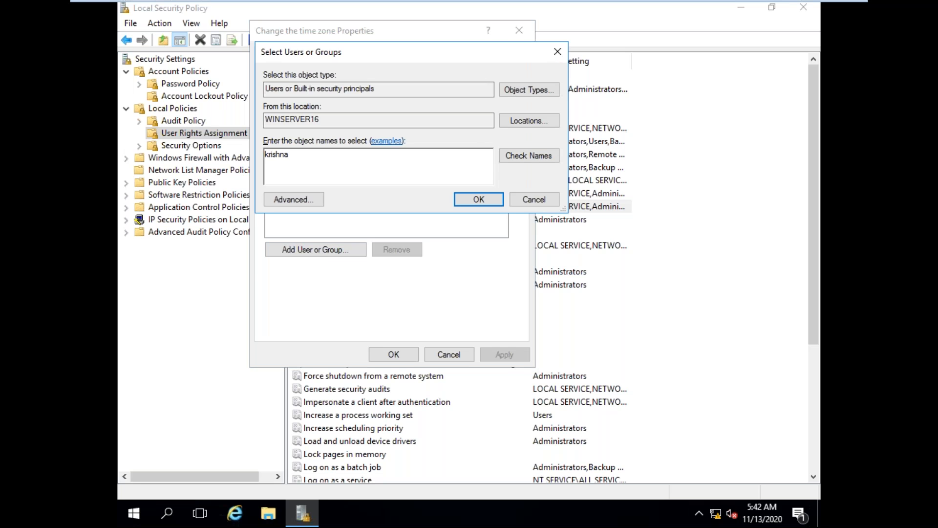
click(525, 155)
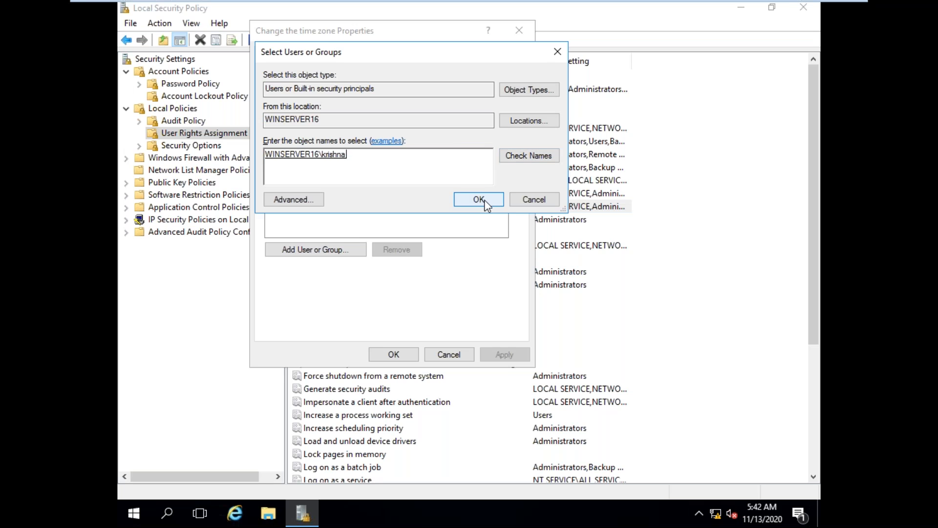
click(478, 199)
click(503, 354)
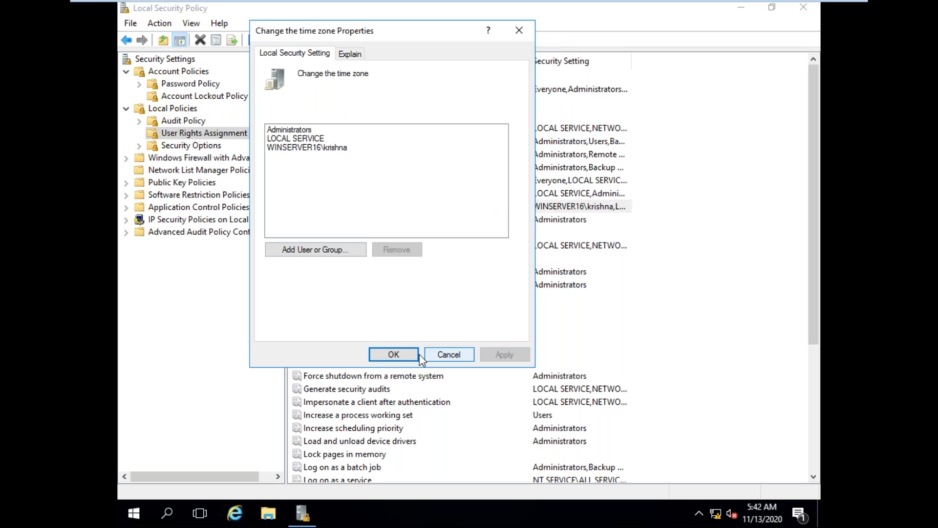
click(391, 352)
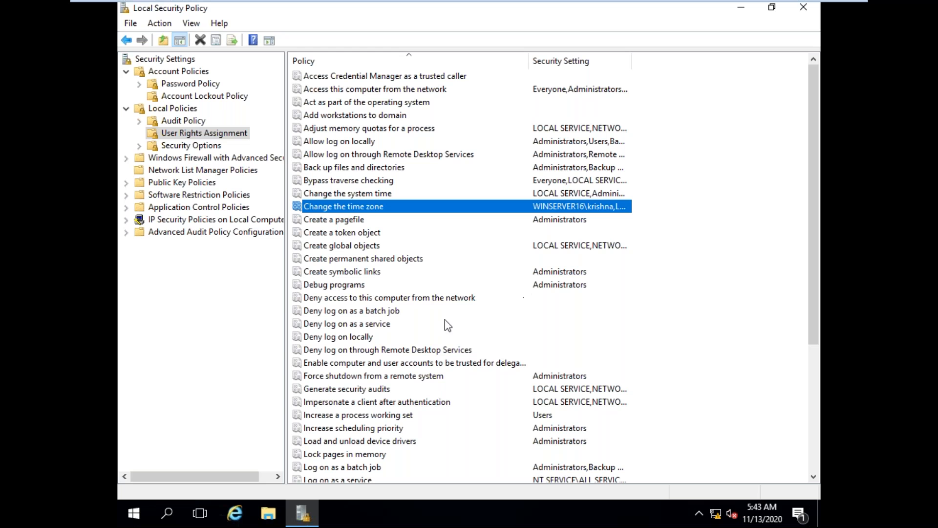
Step: Grant the custom local user account the Shut down the system right, checking the account name before applying the change
click(361, 298)
scroll(372, 323, down, 5)
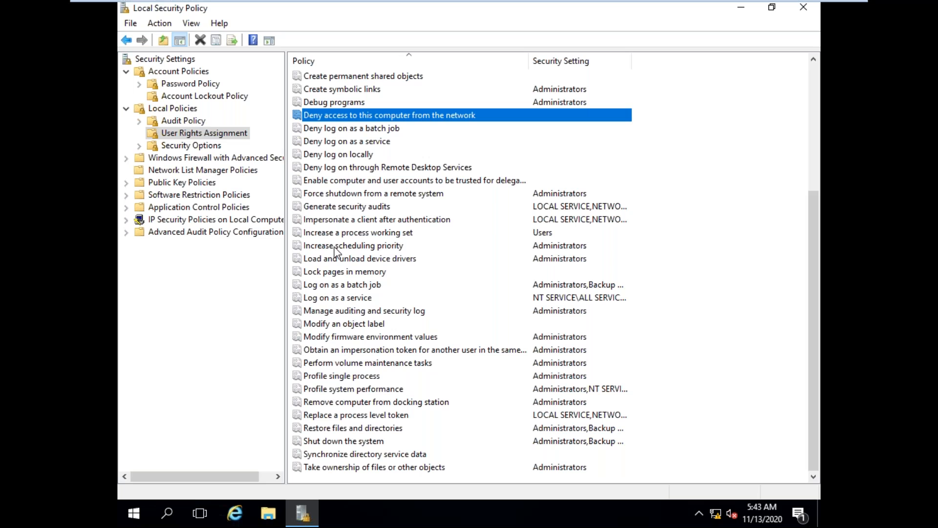
click(361, 196)
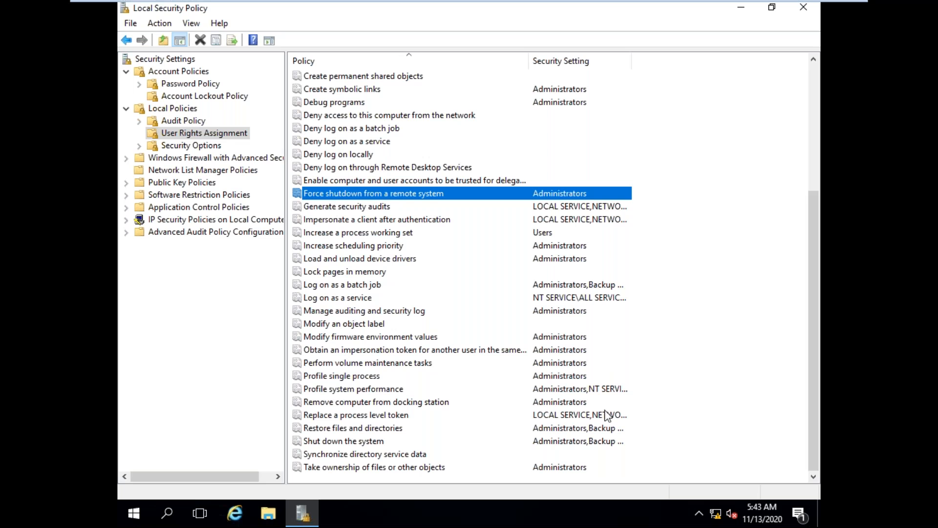
click(353, 442)
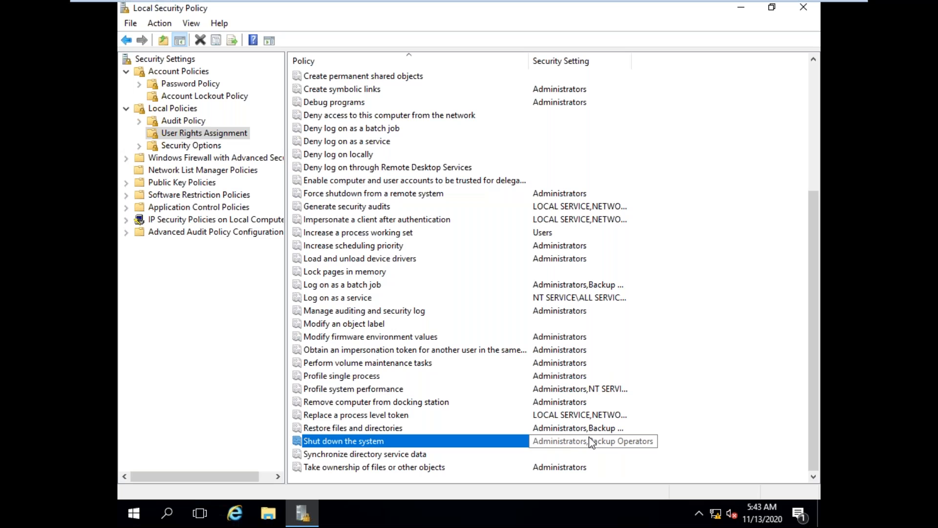
right_click(383, 444)
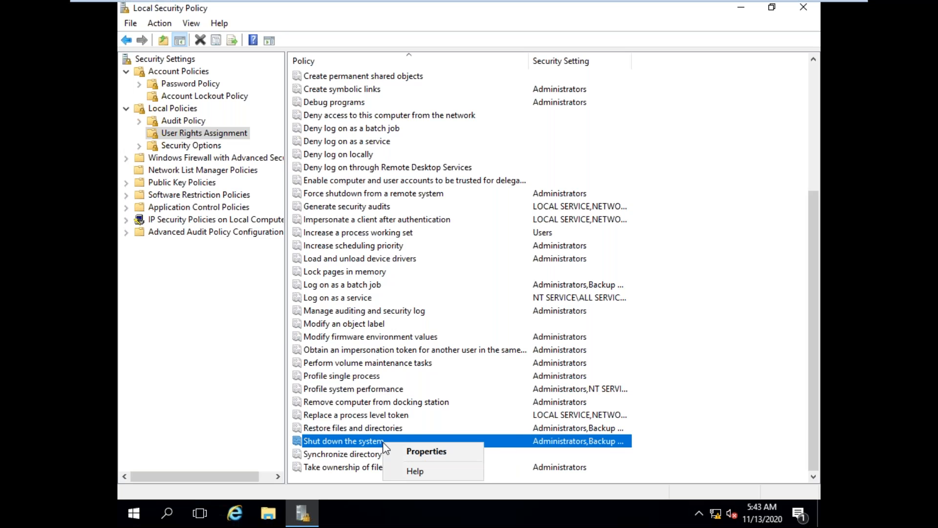
click(433, 453)
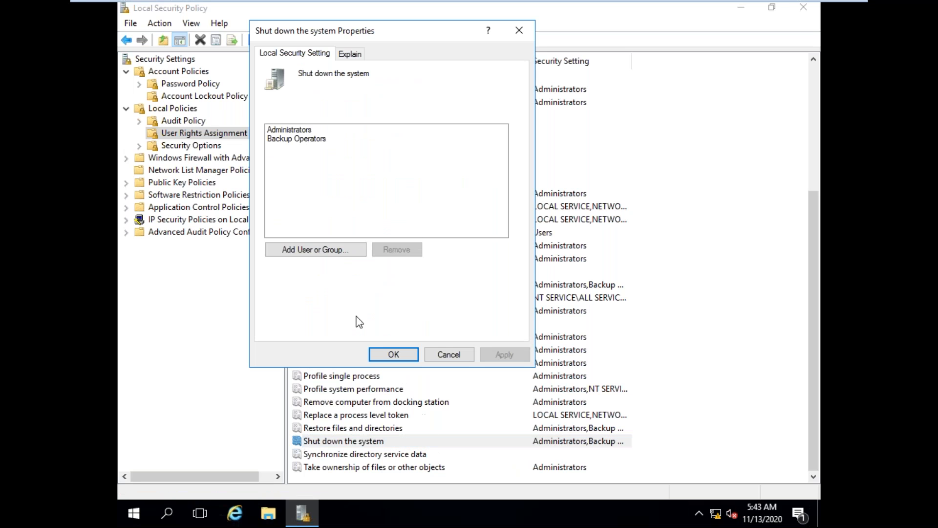
click(294, 253)
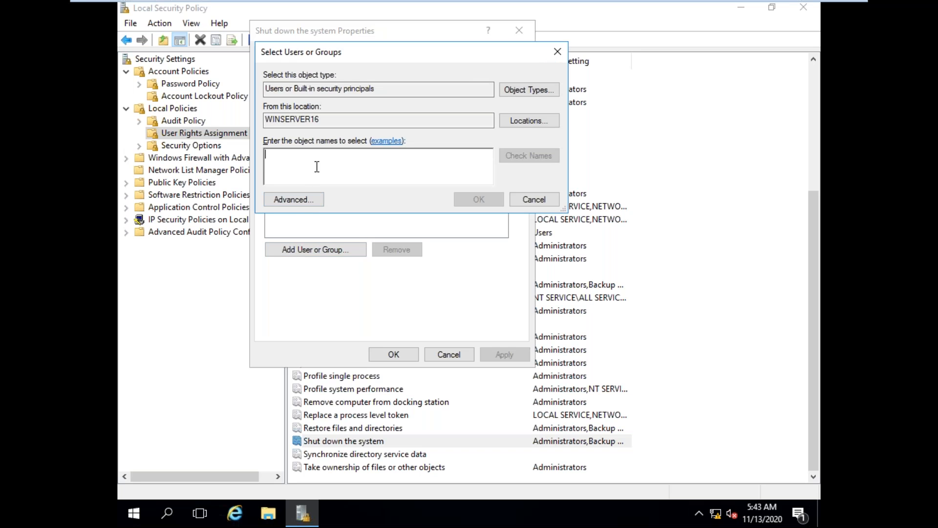
text(krishna)
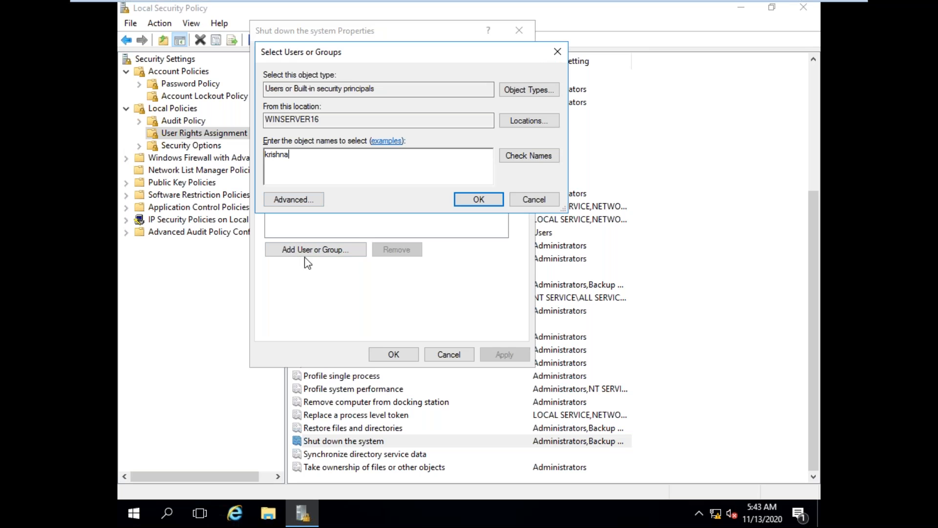
click(537, 156)
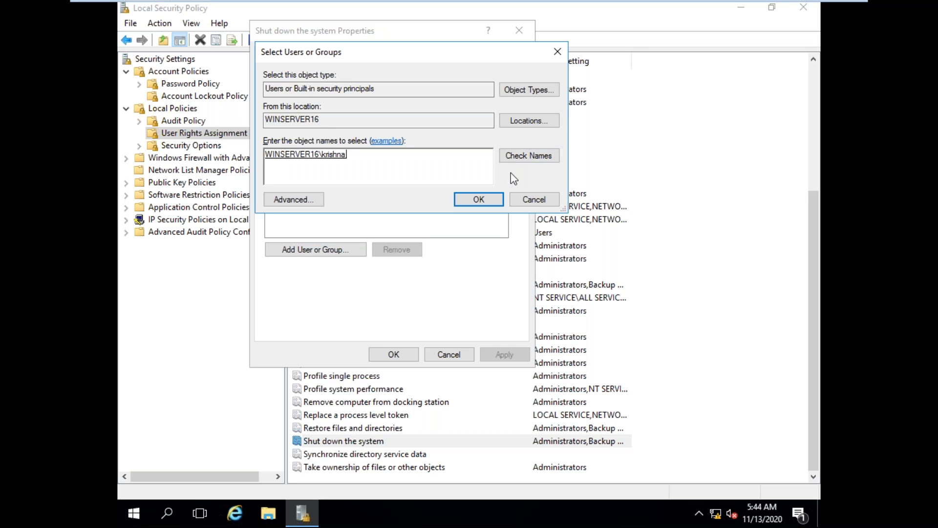
click(482, 203)
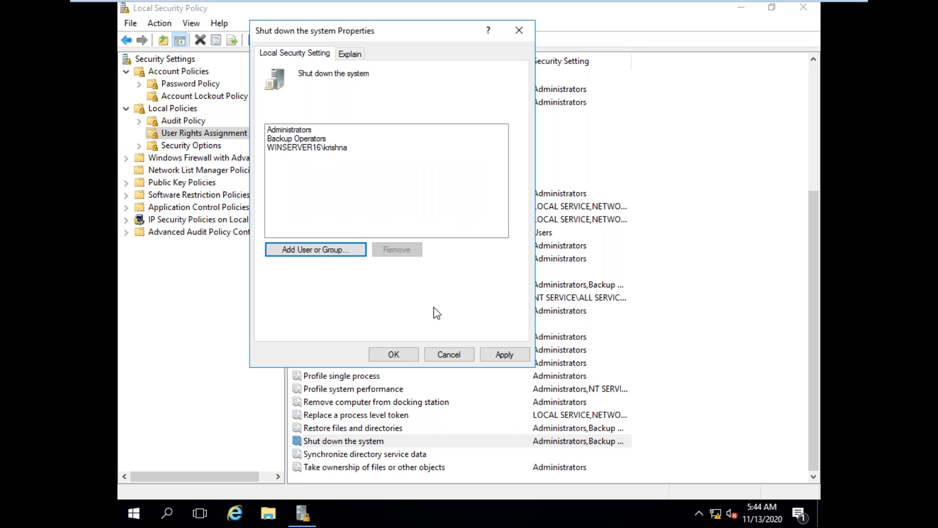
click(496, 354)
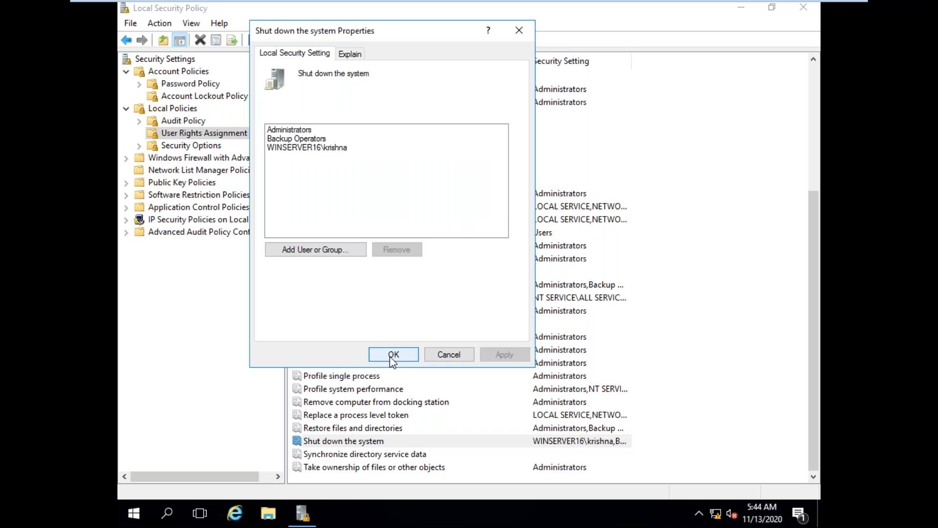
click(384, 354)
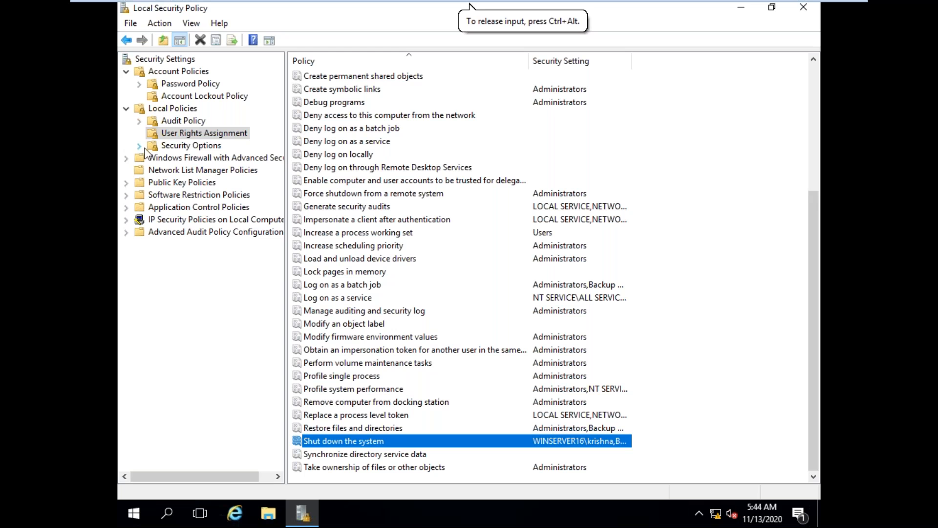
Step: Display the Security Options policies under Local Policies and look through the full list
click(183, 146)
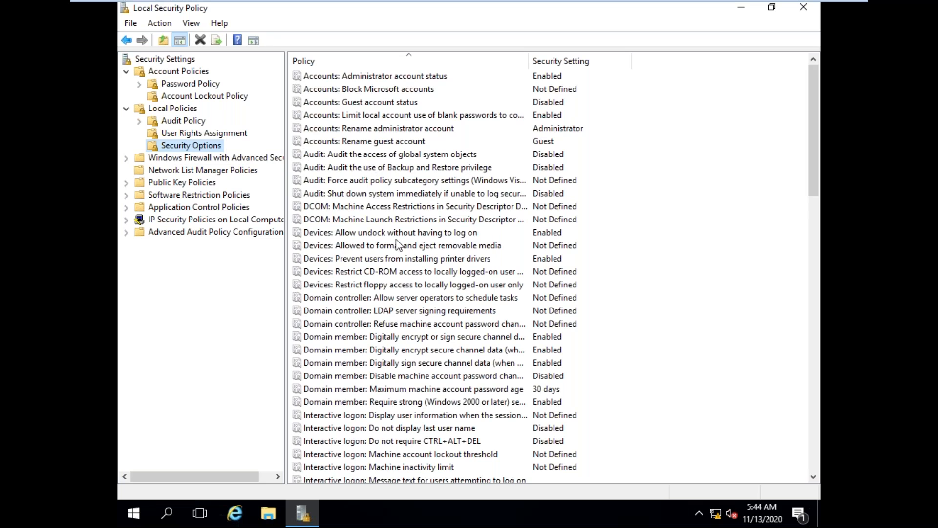
scroll(406, 265, down, 15)
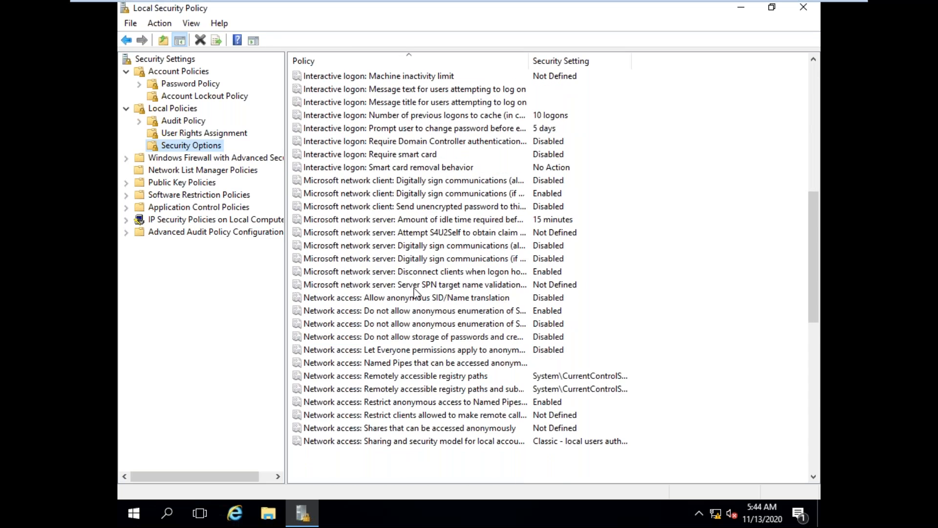
scroll(414, 293, down, 6)
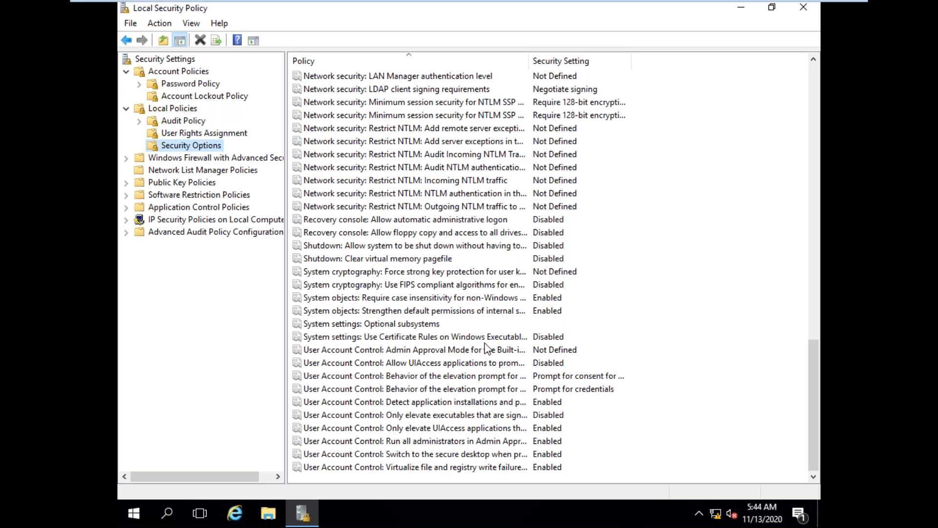
scroll(481, 330, up, 20)
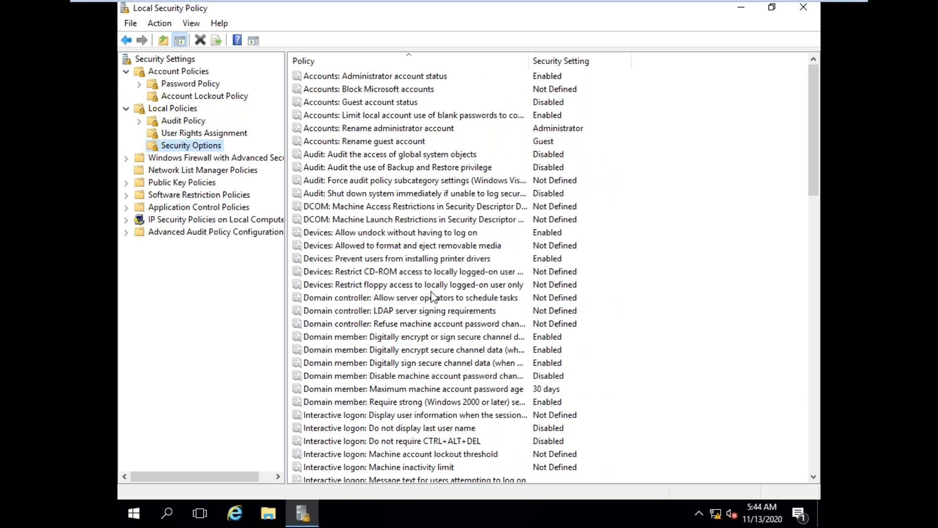
Step: Try the Enabled setting for Devices: Restrict CD-ROM access to locally logged-on user only, without applying it
click(385, 275)
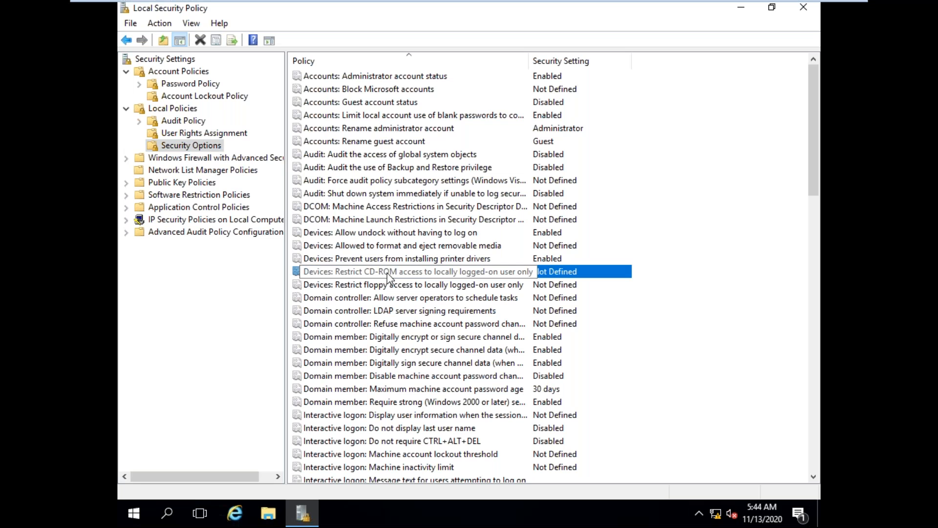
right_click(498, 270)
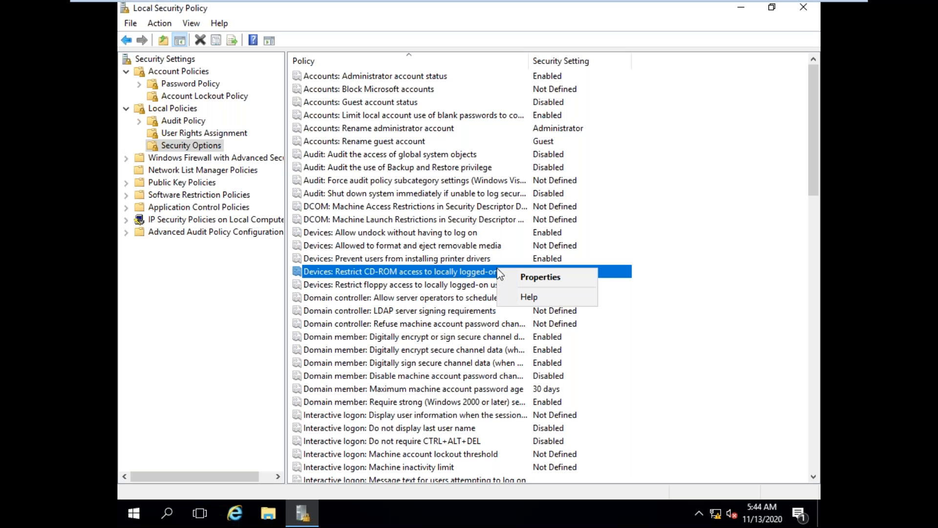
click(528, 277)
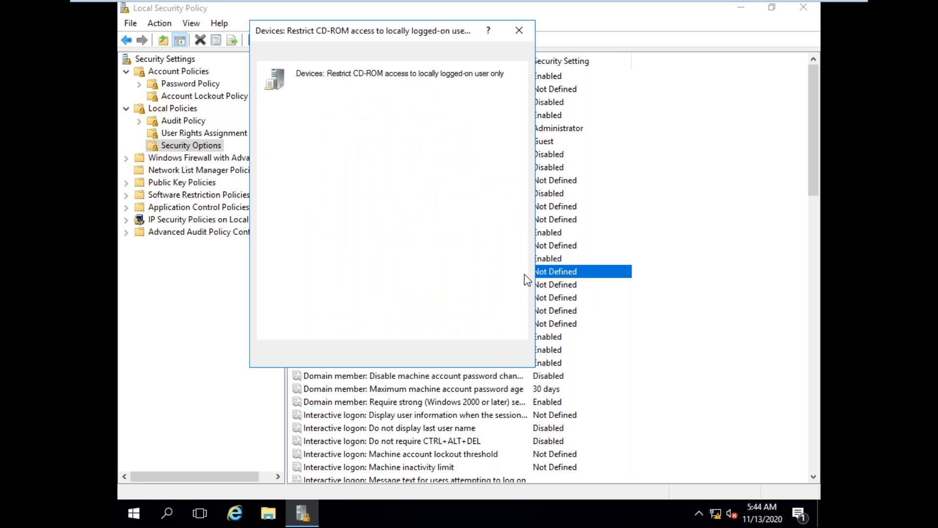
click(307, 123)
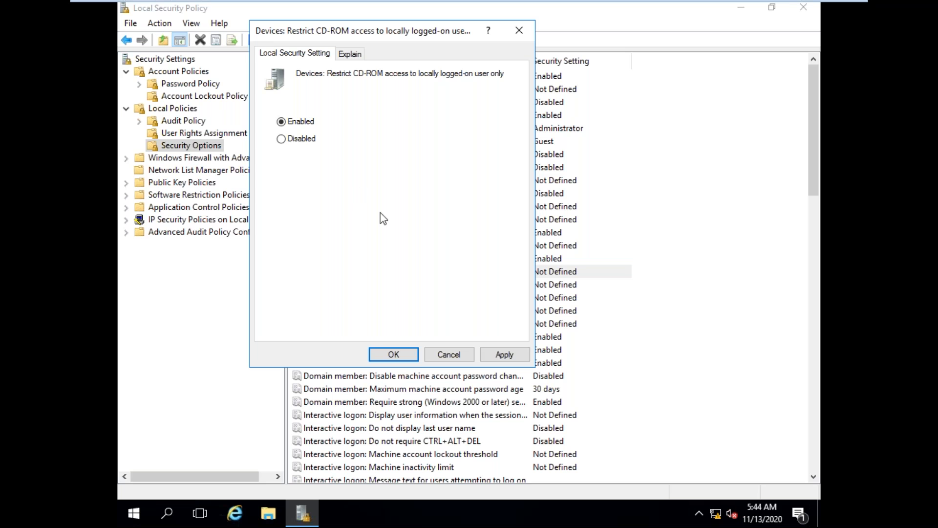
click(450, 355)
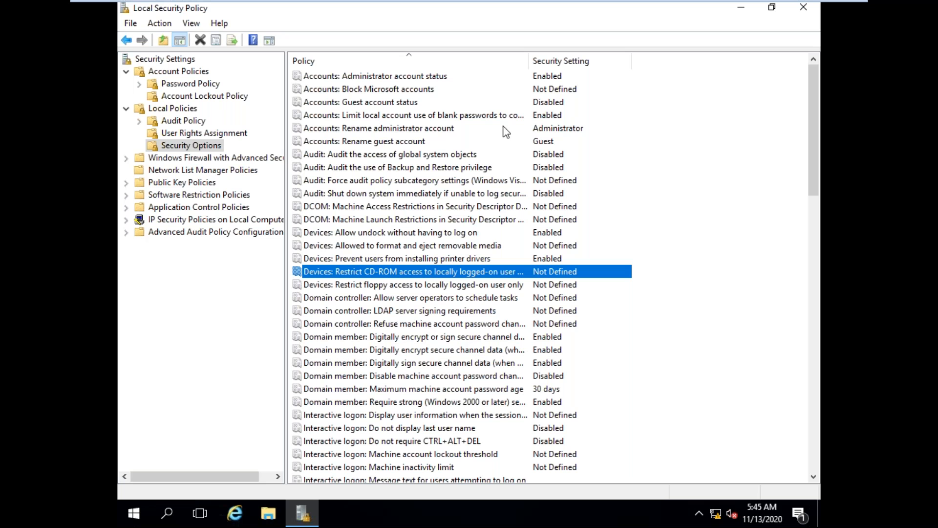
Step: Examine the network access options for anonymous enumeration and password storage, and look through the remaining security options
scroll(438, 163, down, 9)
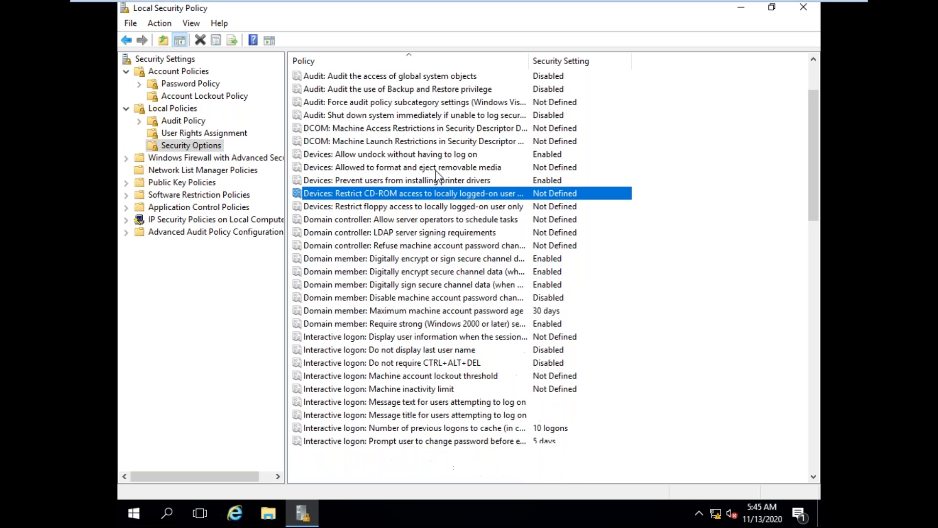
scroll(432, 198, down, 4)
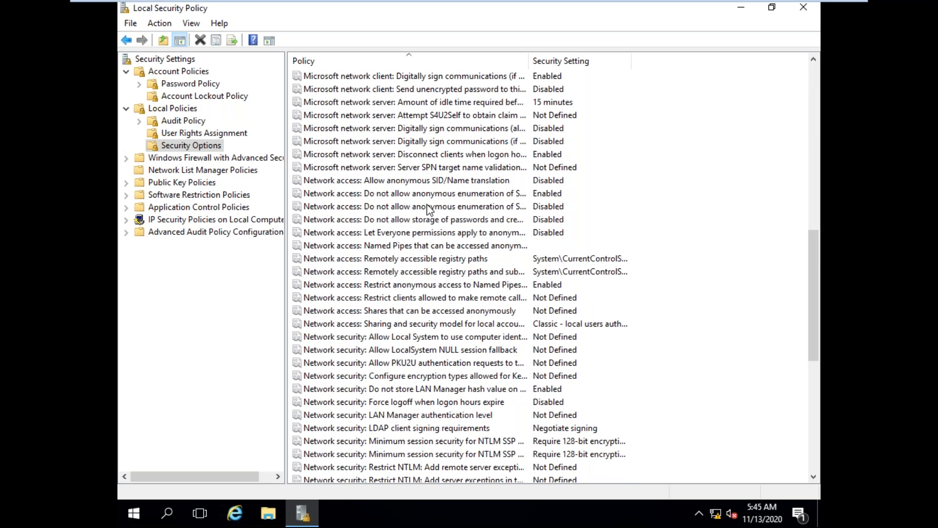
click(442, 210)
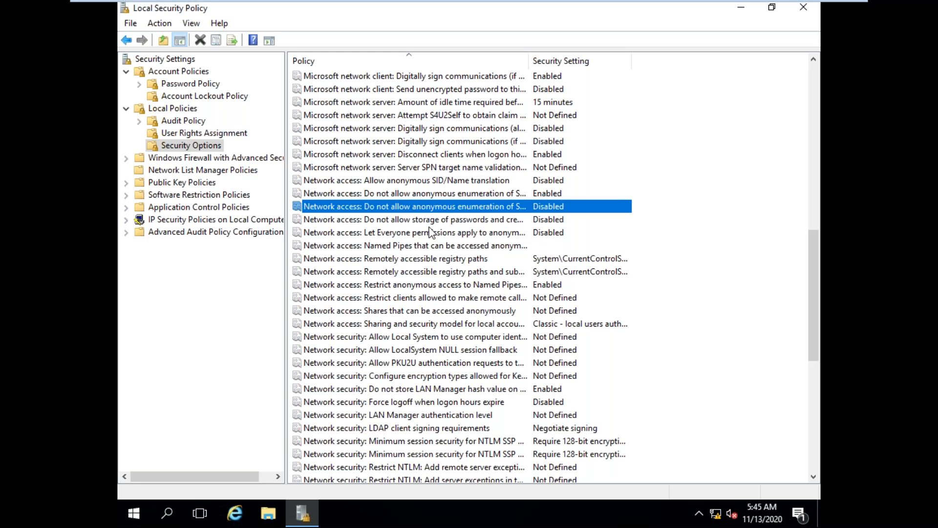
click(436, 221)
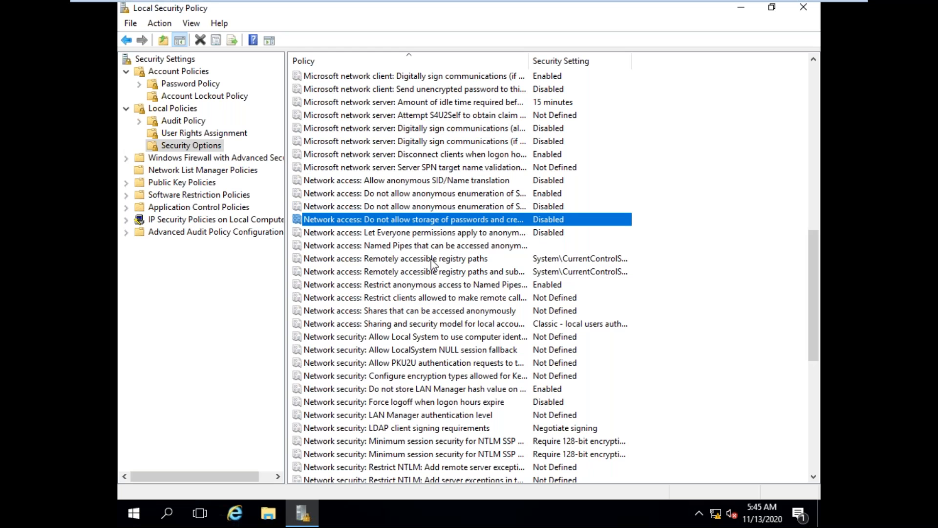
scroll(432, 264, down, 9)
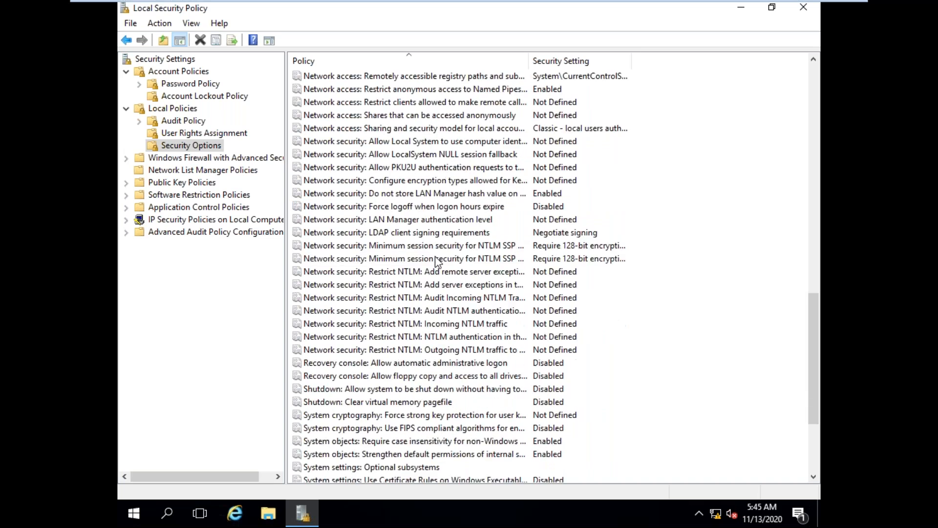
scroll(416, 336, up, 7)
scroll(415, 336, up, 13)
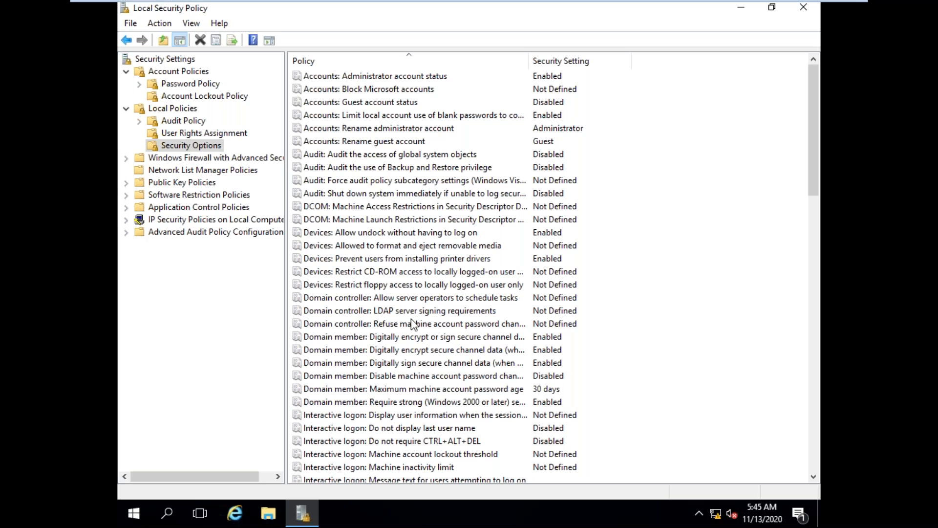
Step: Review the remaining policy categories, including Audit Policy, Software Restriction Policies and Application Control Policies
click(178, 135)
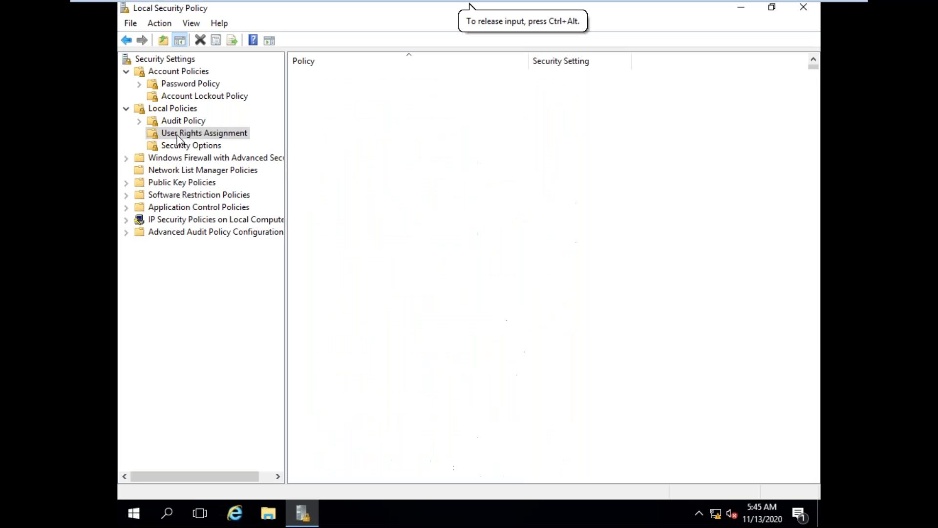
click(176, 147)
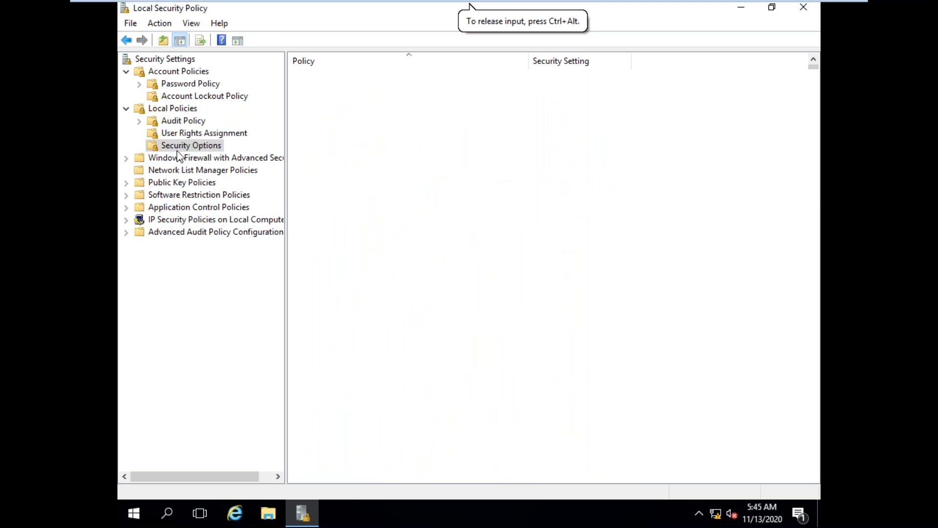
click(178, 125)
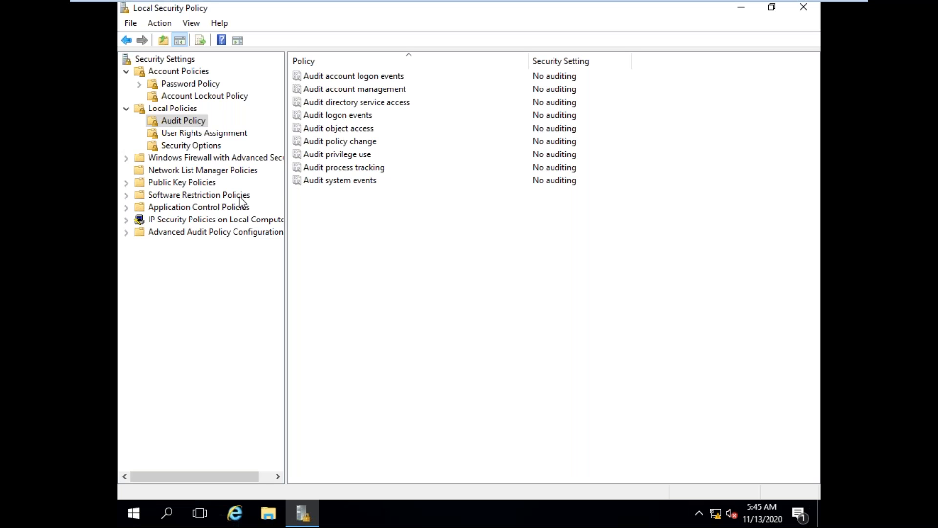
click(186, 195)
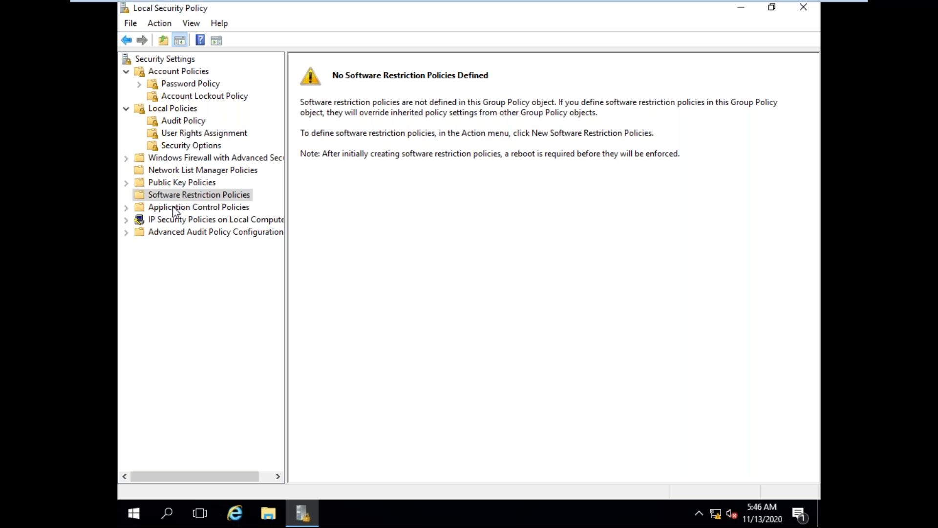
click(172, 206)
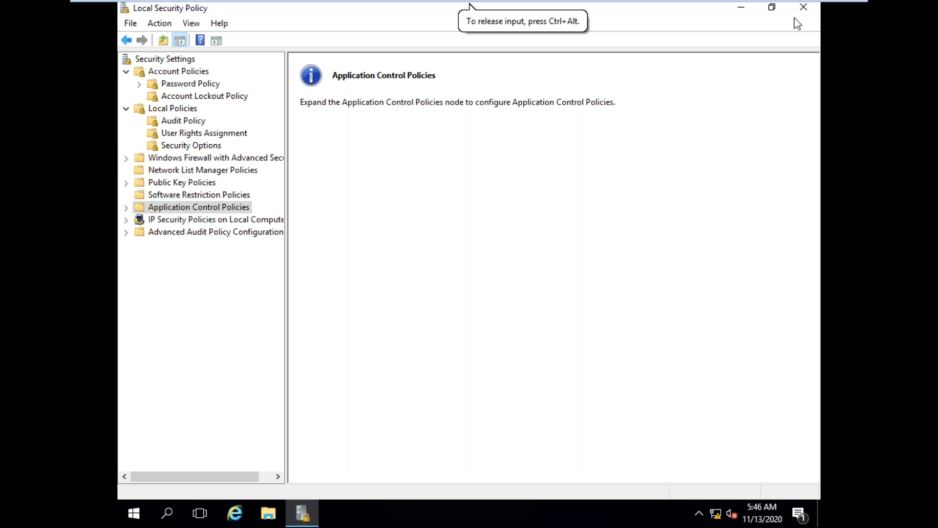
Step: Close Local Security Policy and open Computer Management from the Windows Administrative Tools
click(803, 6)
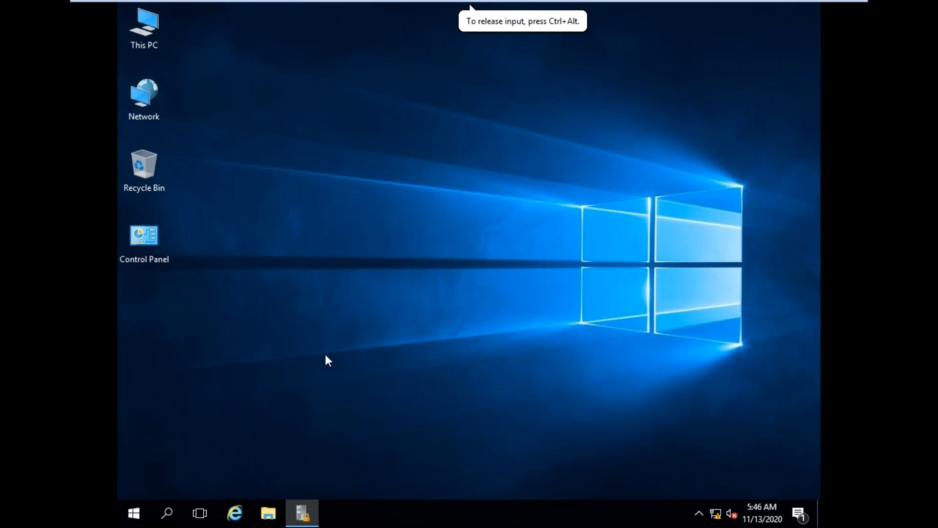
mouse_move(656, 4)
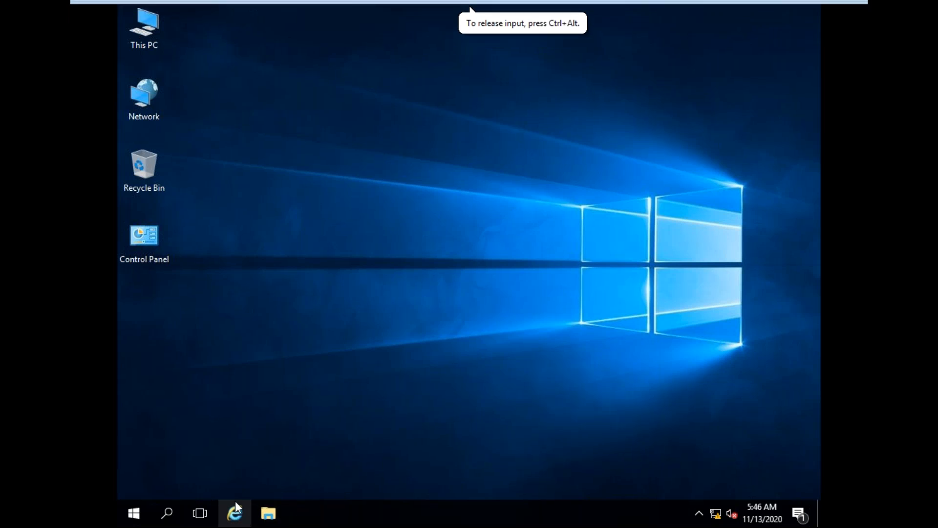
click(142, 508)
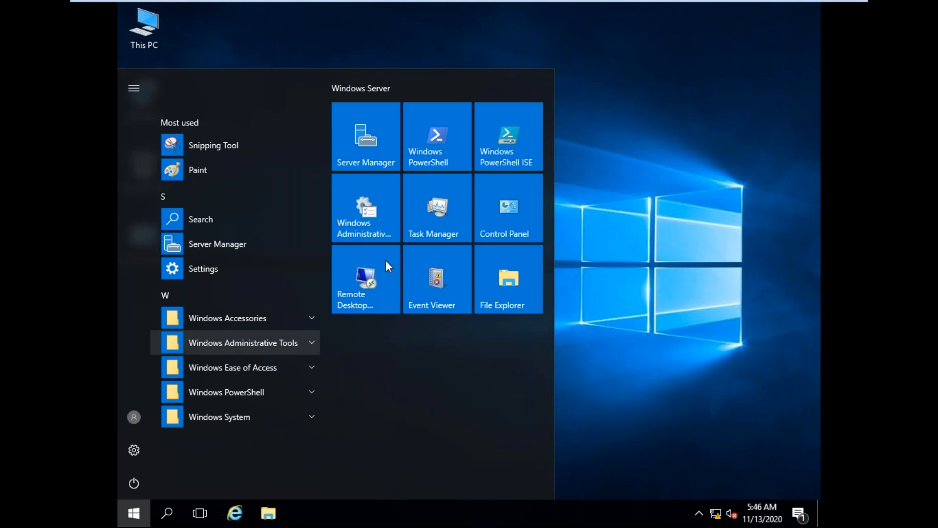
click(305, 346)
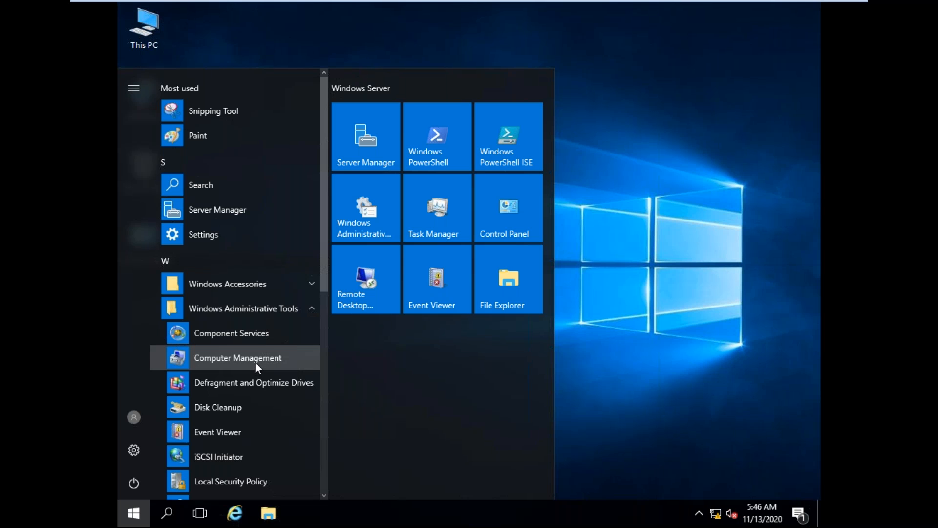
click(272, 408)
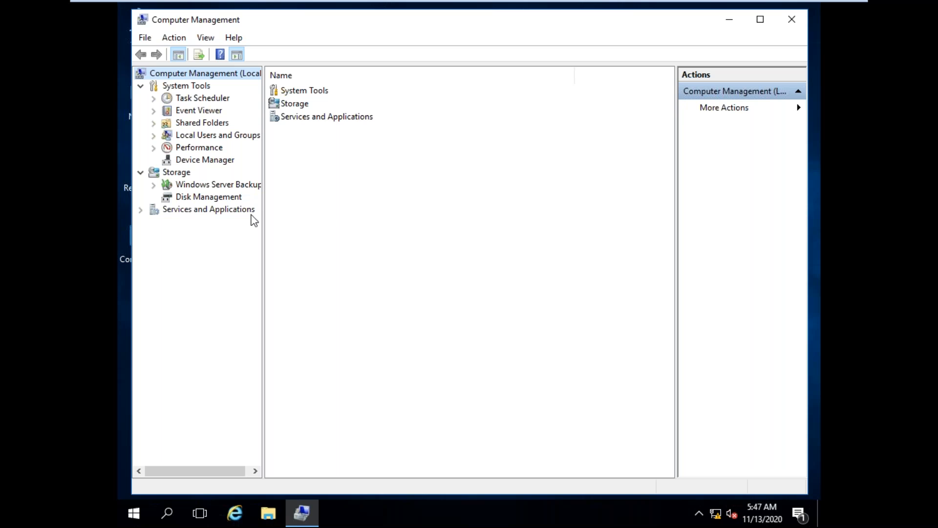
Step: View the Local Backup page of Windows Server Backup under Storage, and close Computer Management
click(194, 185)
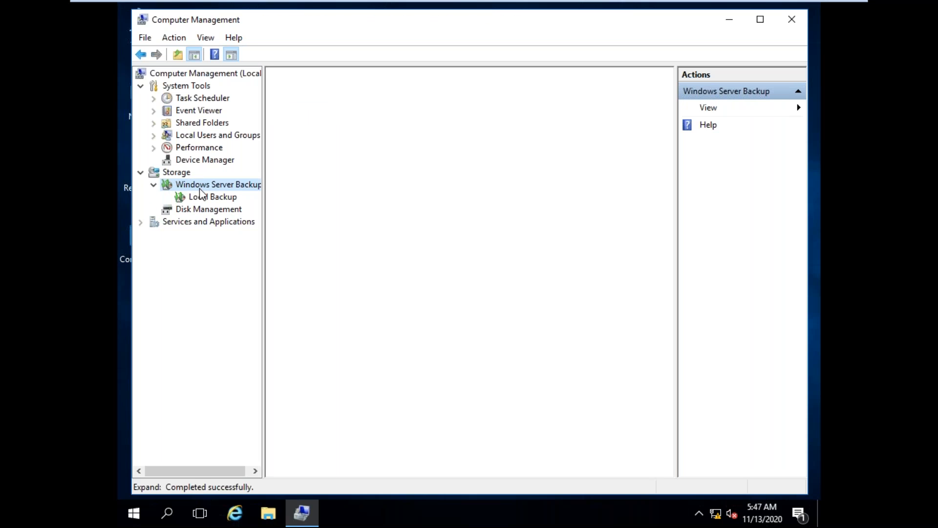
click(205, 197)
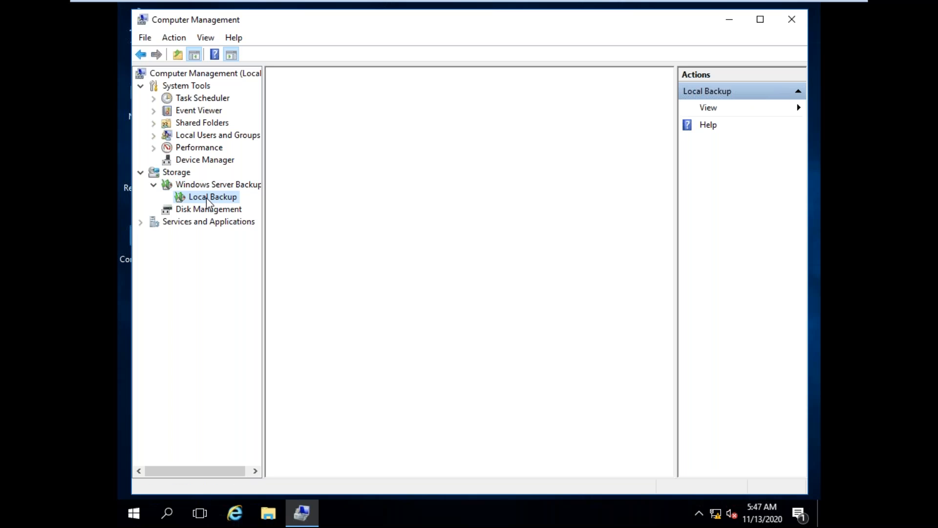
right_click(211, 187)
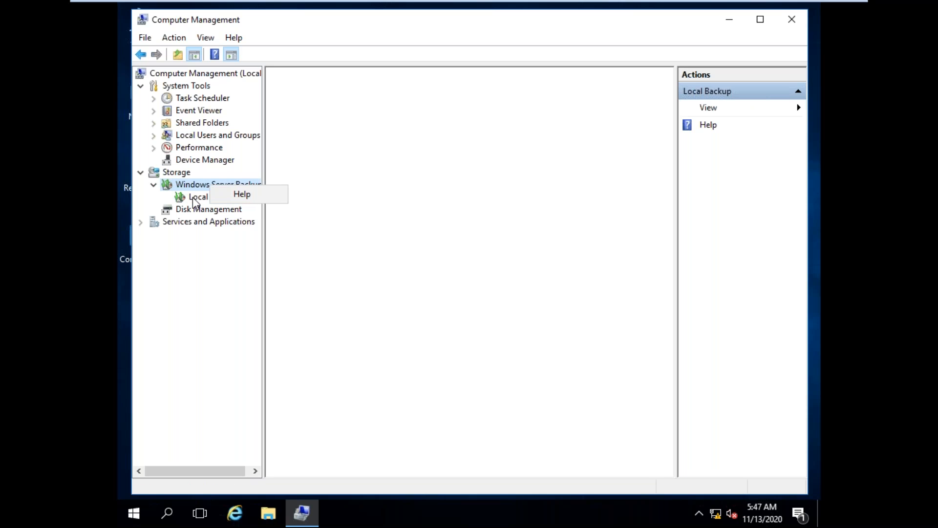
click(195, 199)
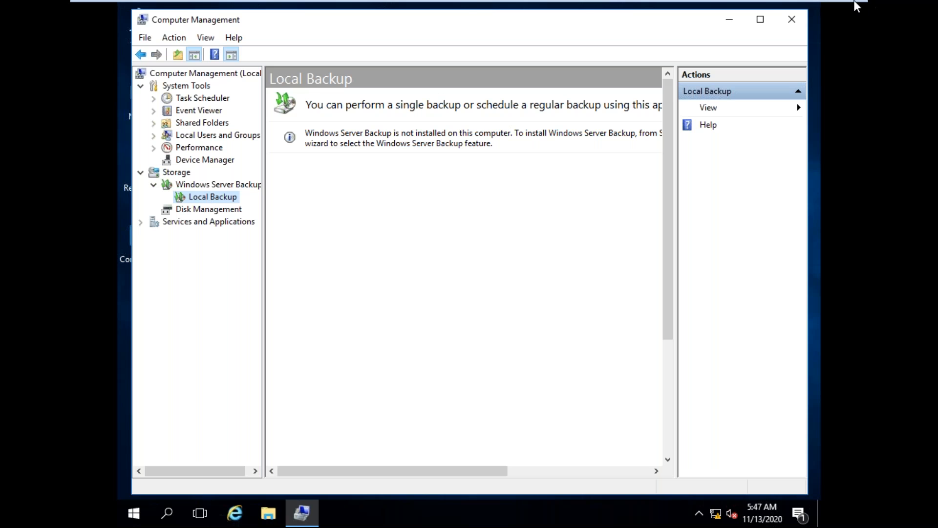
click(793, 21)
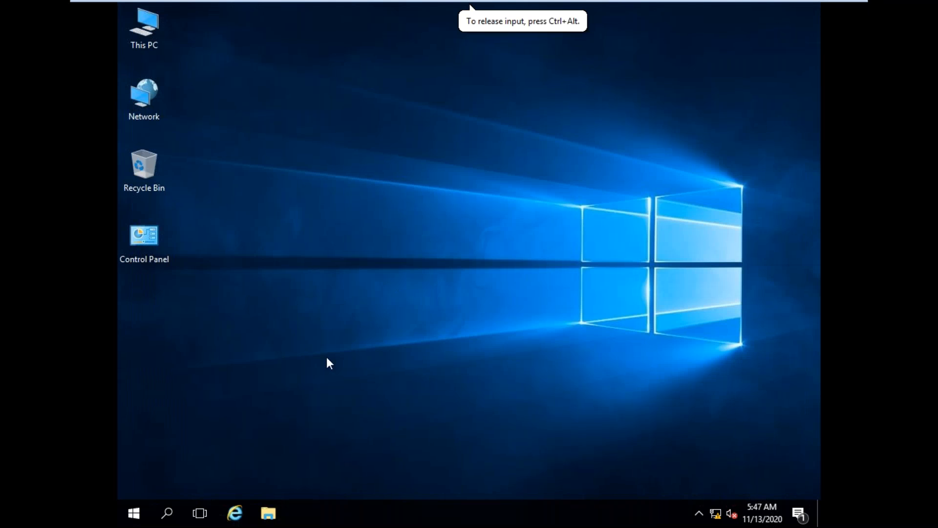
Step: Open Server Manager and start the Add Roles and Features Wizard once inventory data collection has finished
click(139, 508)
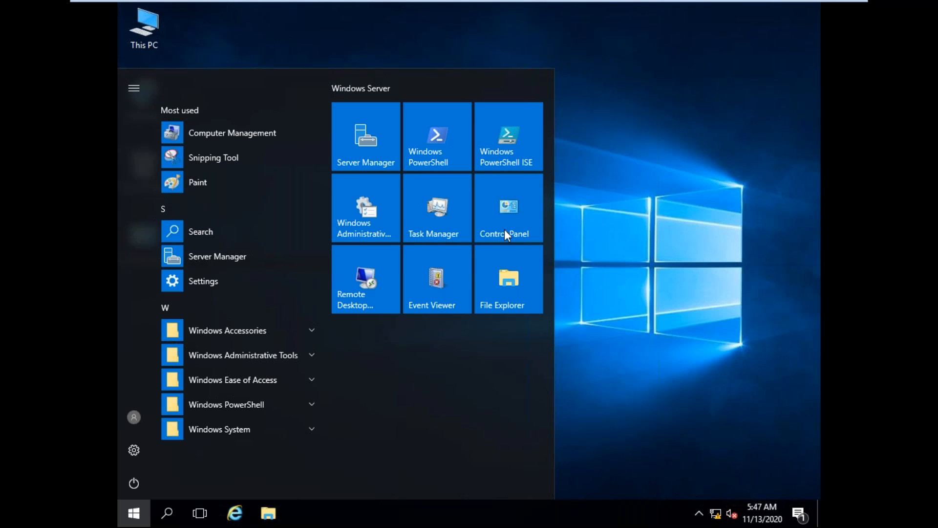
click(359, 131)
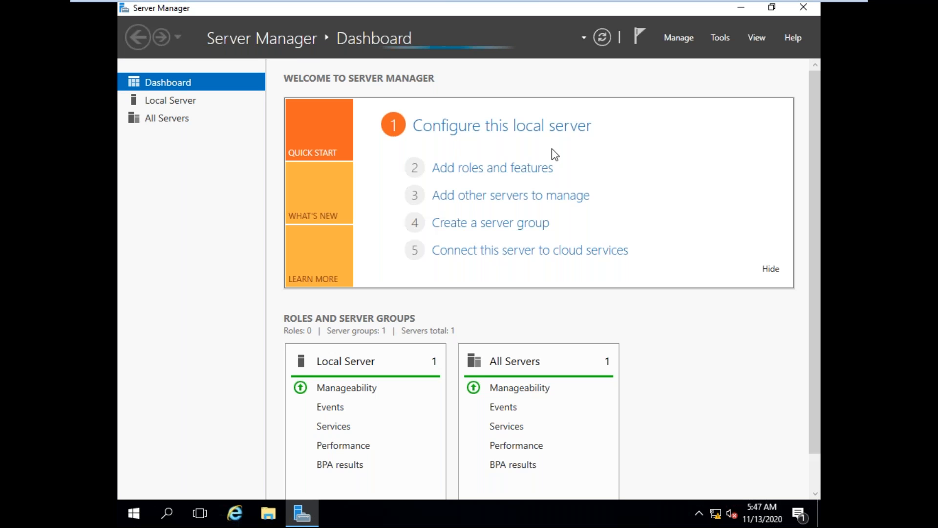
click(474, 175)
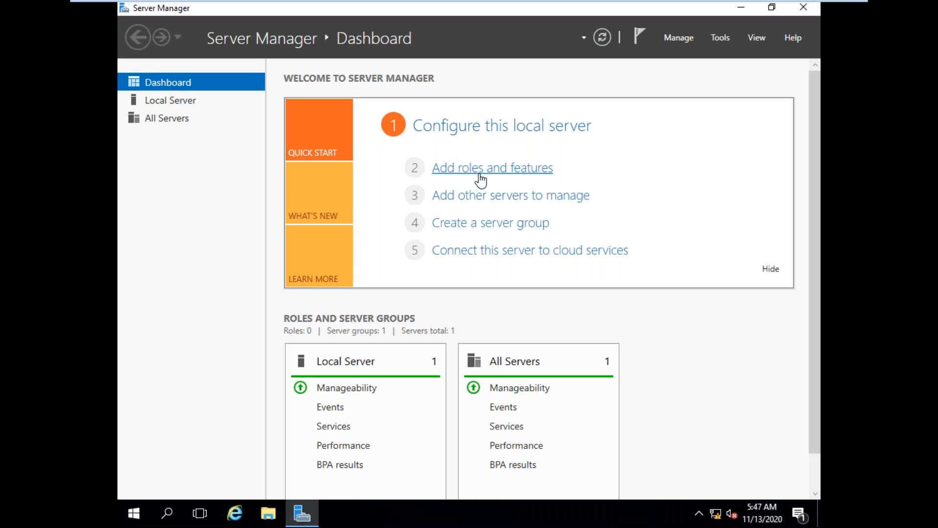
click(479, 175)
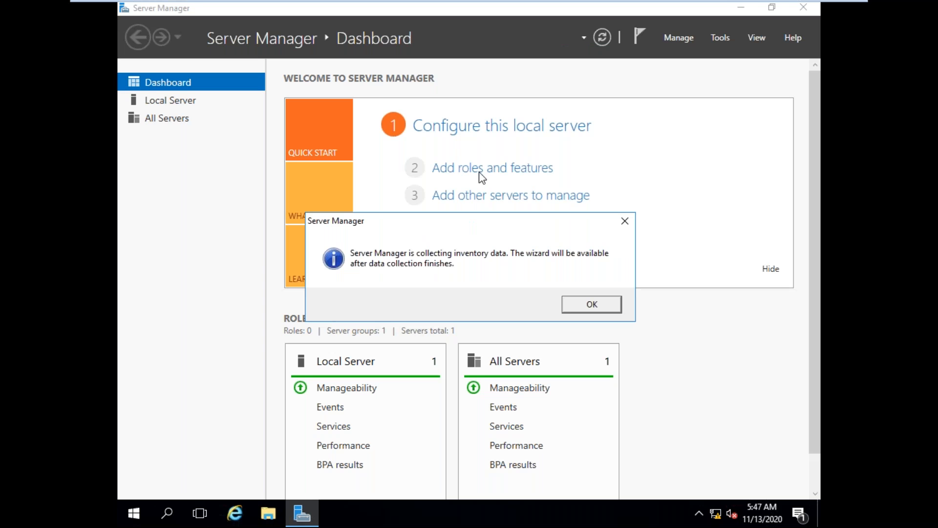
click(569, 301)
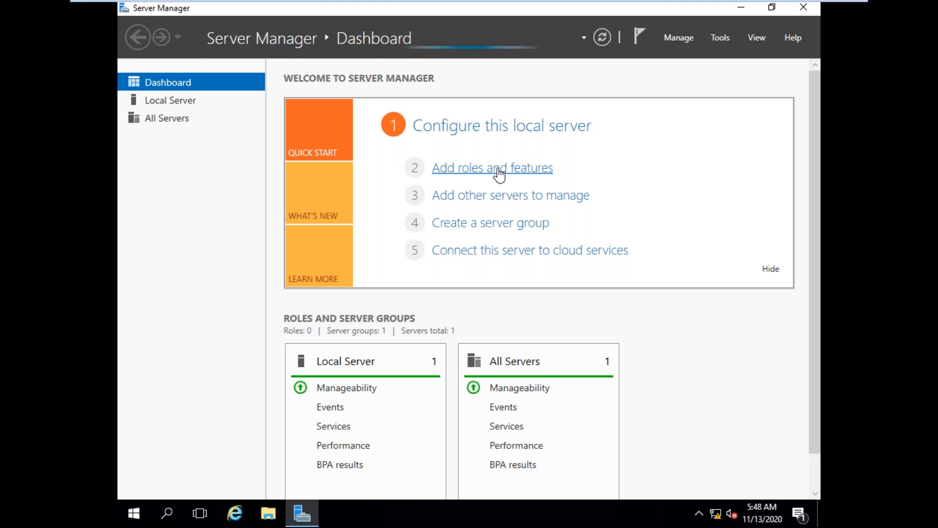
click(481, 186)
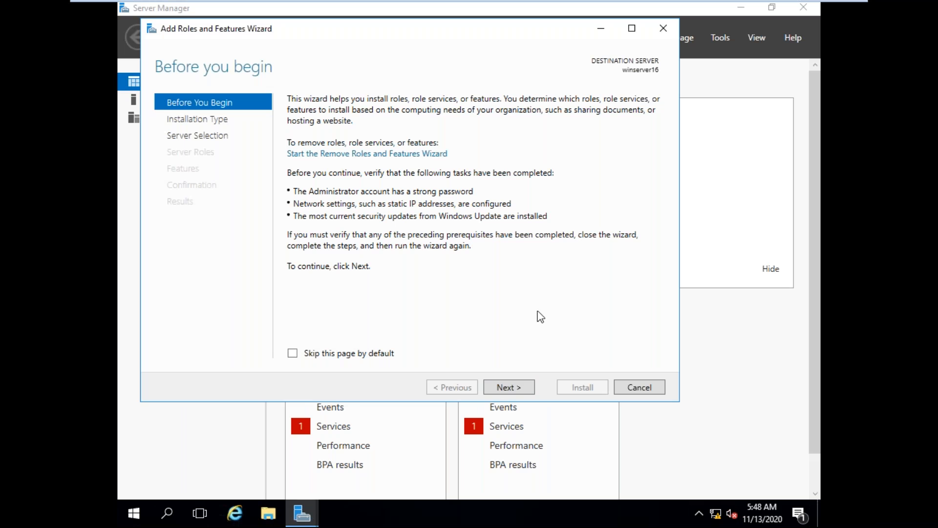
Step: Proceed with a role-based or feature-based installation on winserver16 and look through the available server roles
click(504, 389)
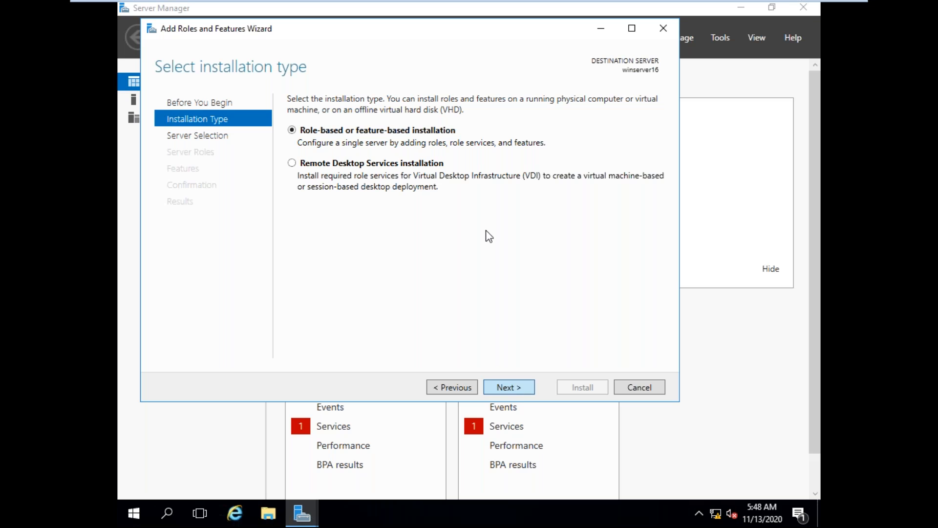
key(Return)
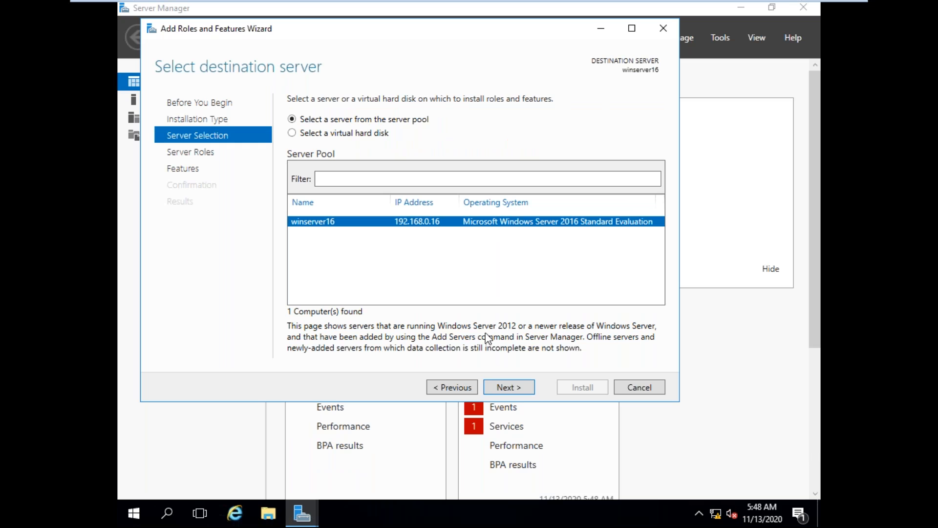
click(516, 387)
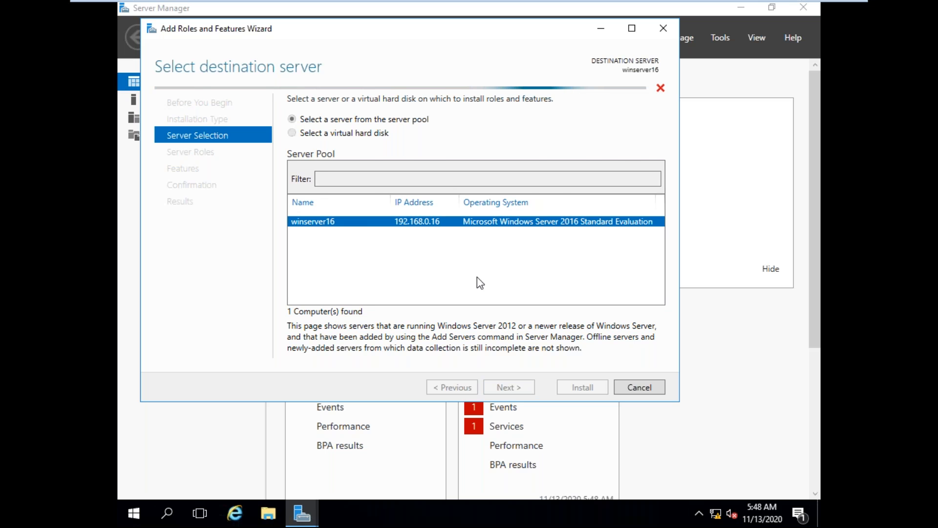
scroll(486, 205, down, 1)
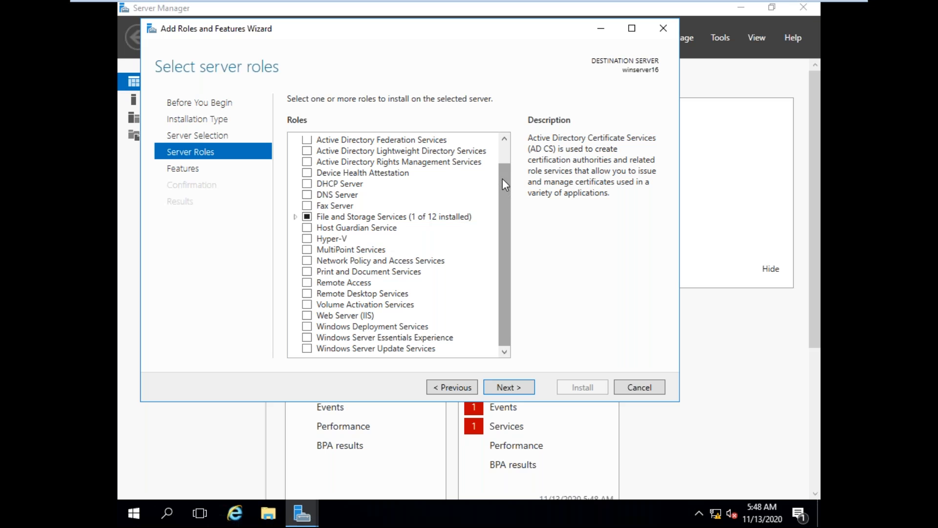
click(506, 145)
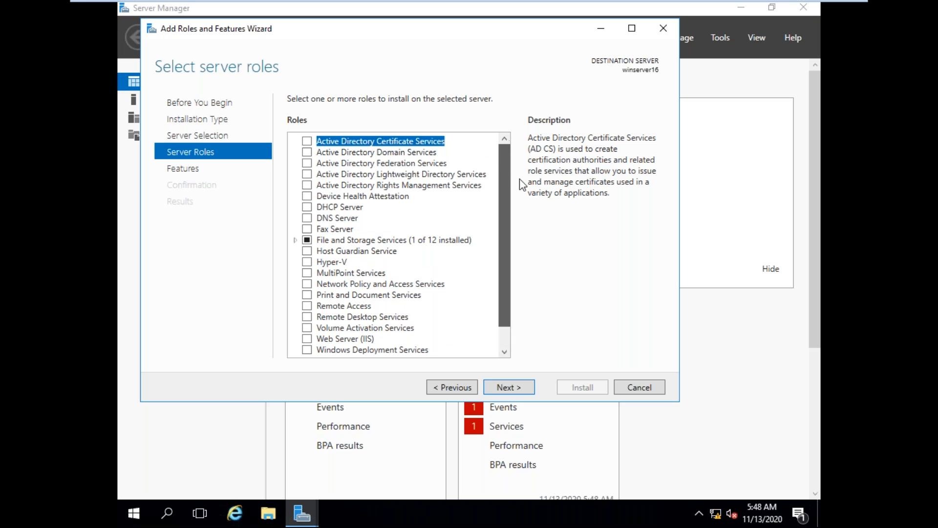
scroll(524, 201, down, 1)
scroll(521, 134, up, 1)
scroll(493, 339, down, 1)
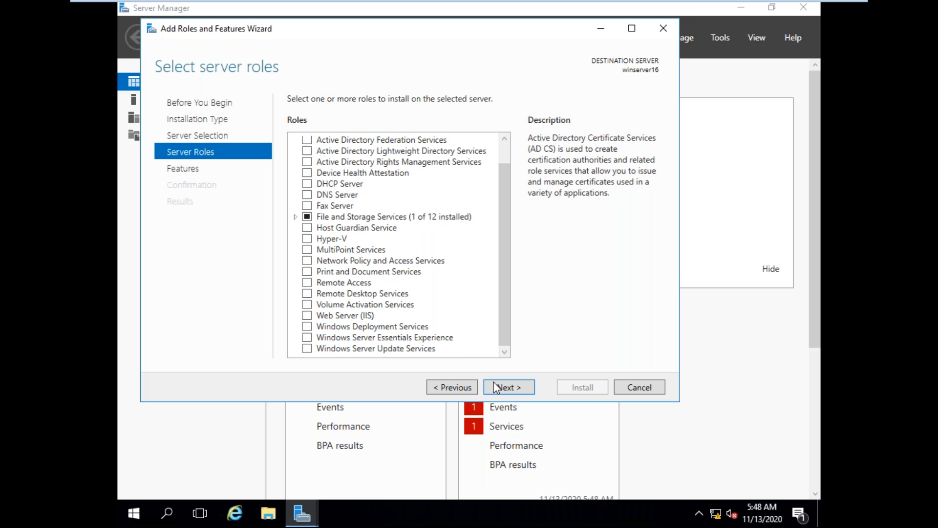
Step: Look through the features that can be installed, and cancel the wizard without selecting any roles or features
click(510, 386)
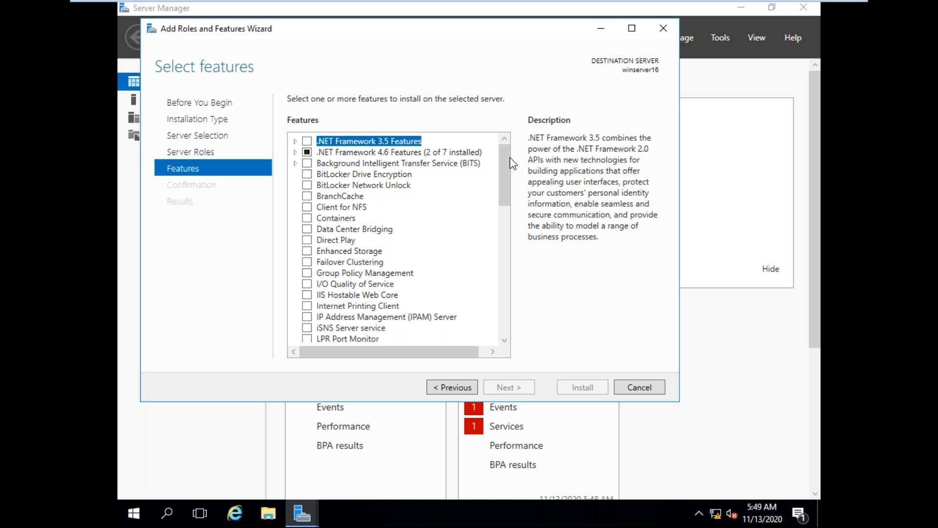
drag(506, 159, 510, 304)
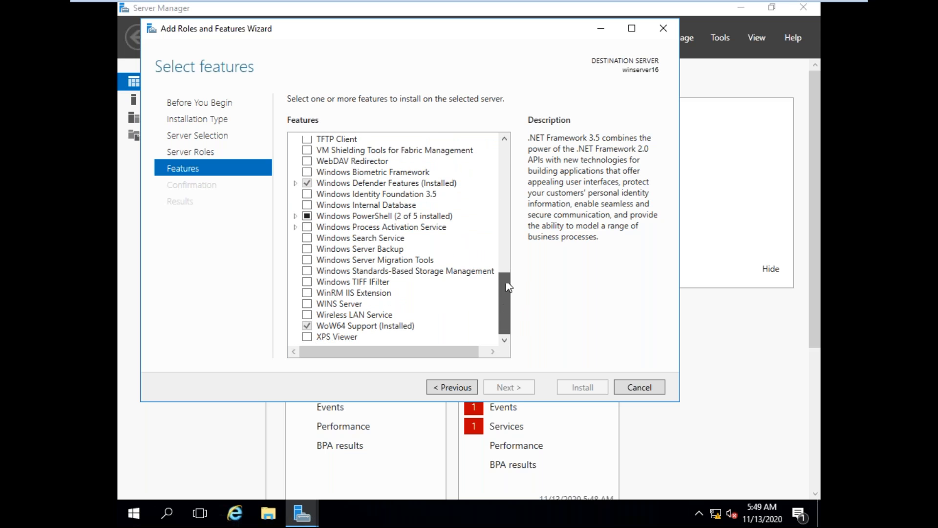
click(506, 245)
scroll(501, 208, up, 7)
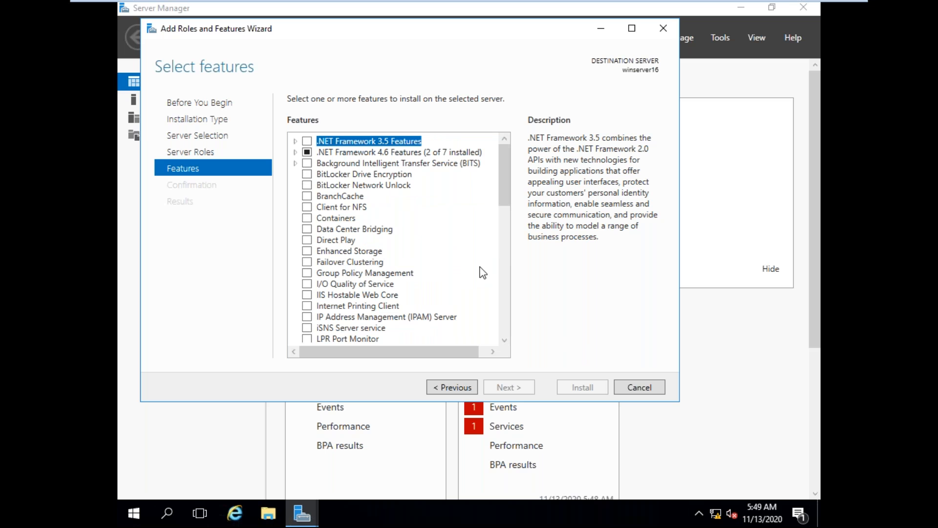
click(635, 387)
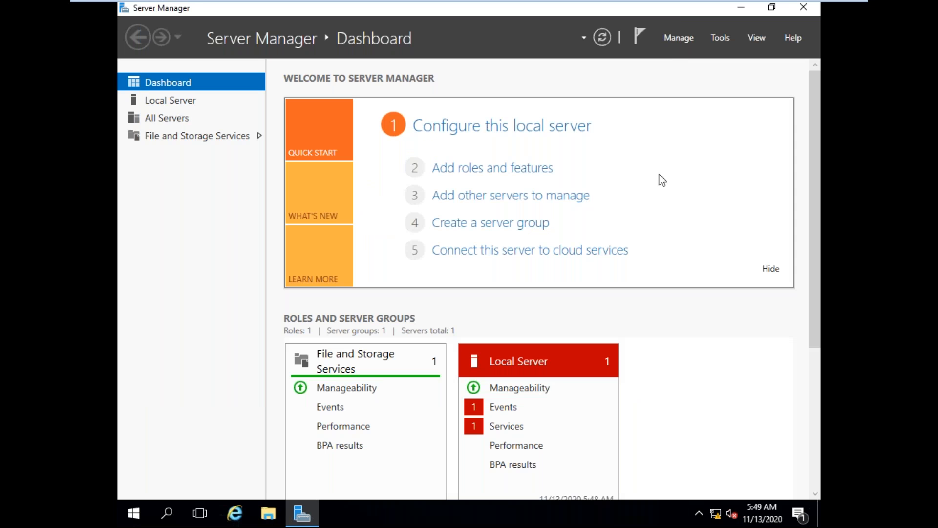
Step: Review the administrative tools offered by Server Manager, and take the virtual machine out of full-screen mode
click(723, 40)
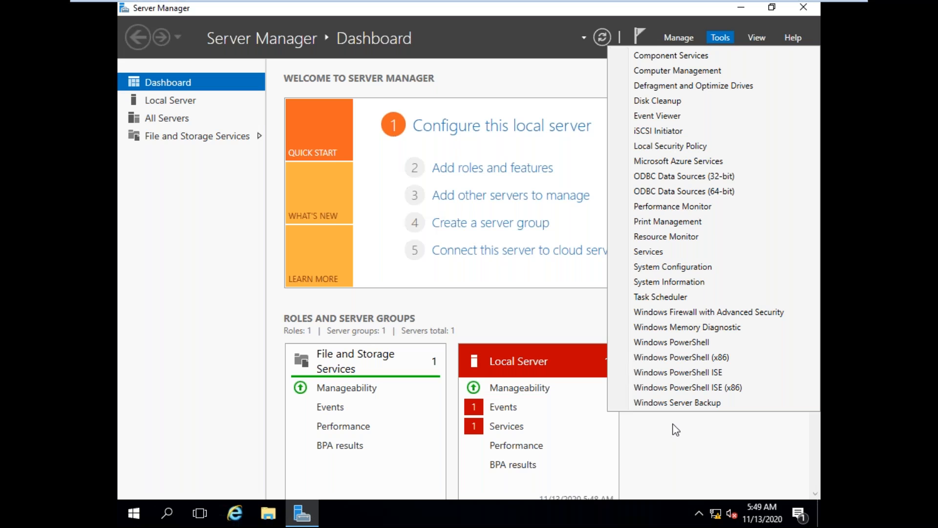
click(801, 10)
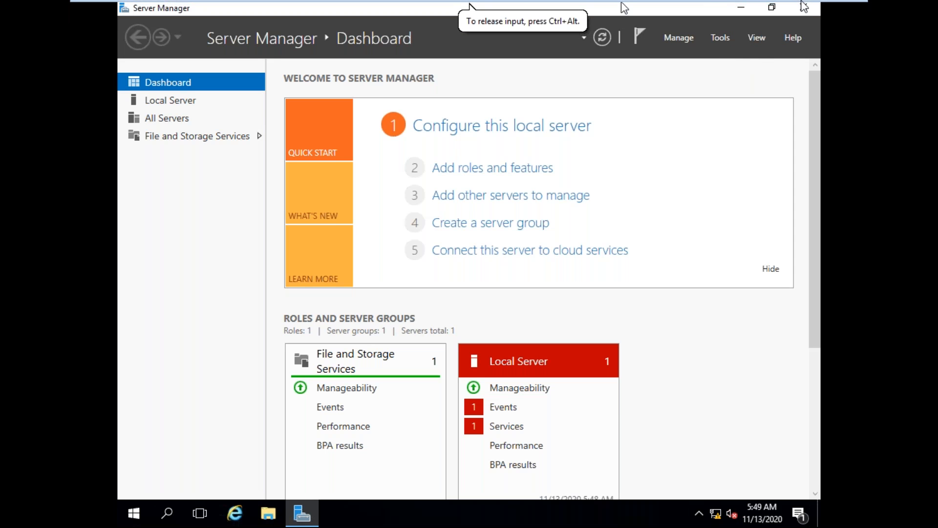
click(835, 9)
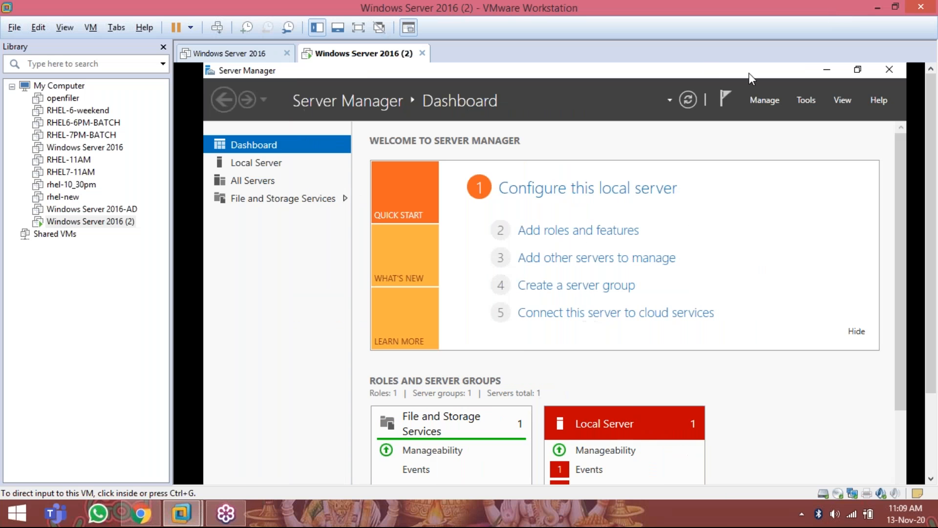
click(927, 49)
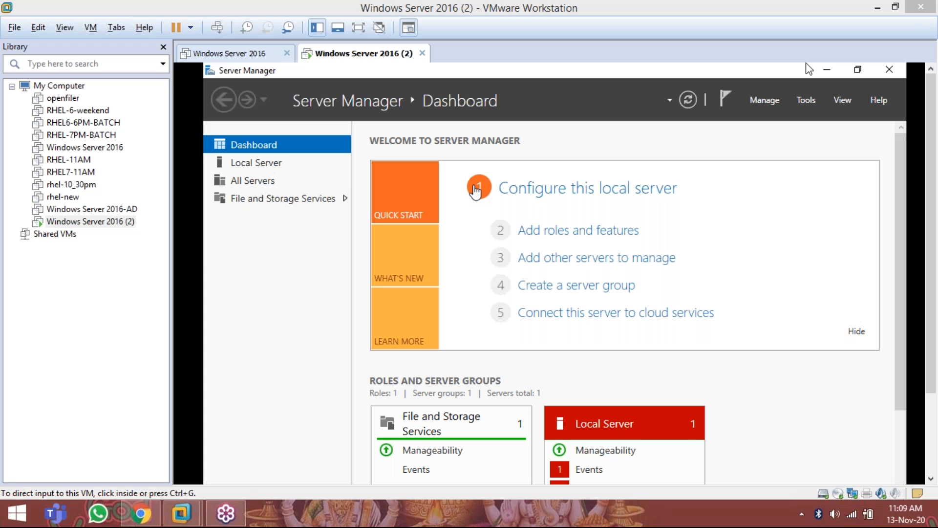
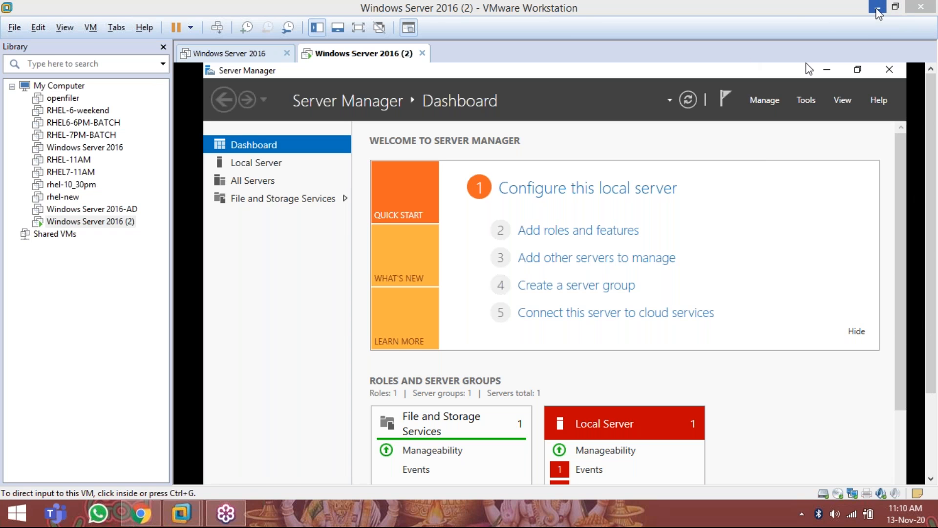
Step: Switch to Gmail in Chrome, return to the inbox and start composing a new message
click(877, 10)
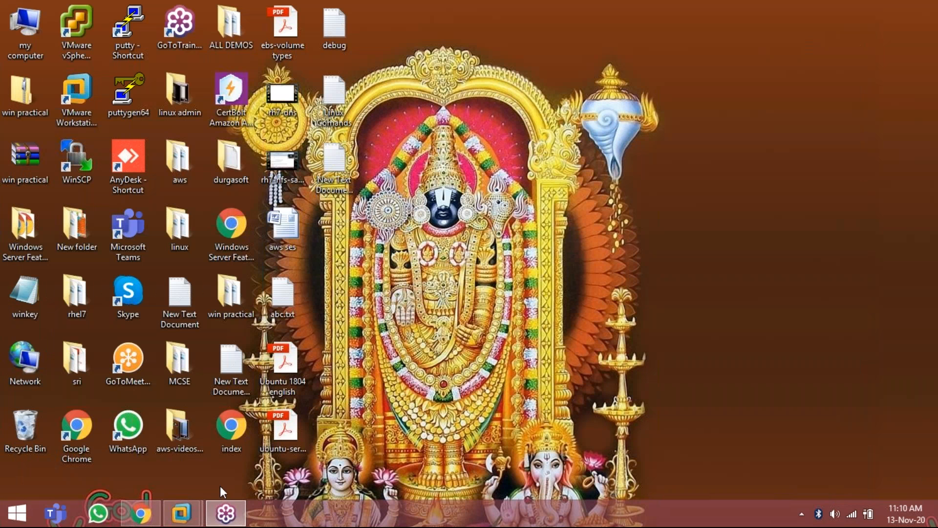
mouse_move(144, 512)
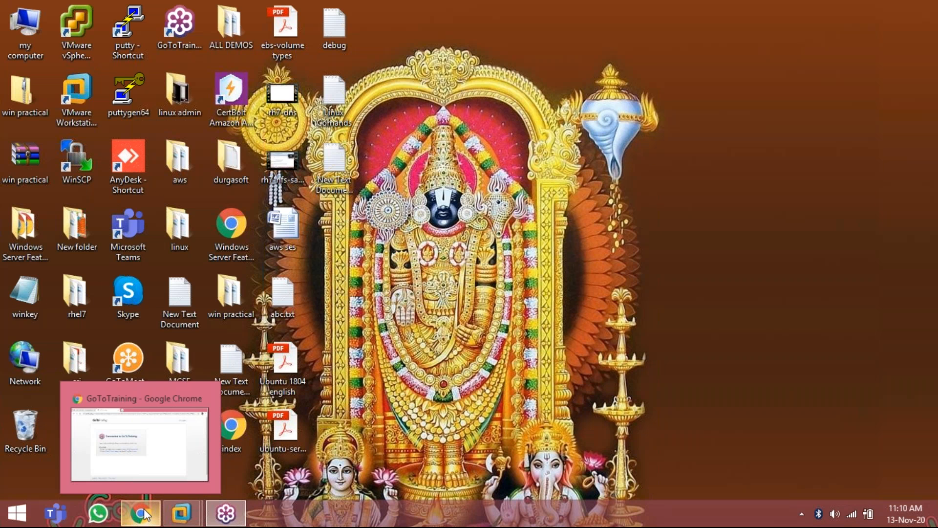
click(144, 513)
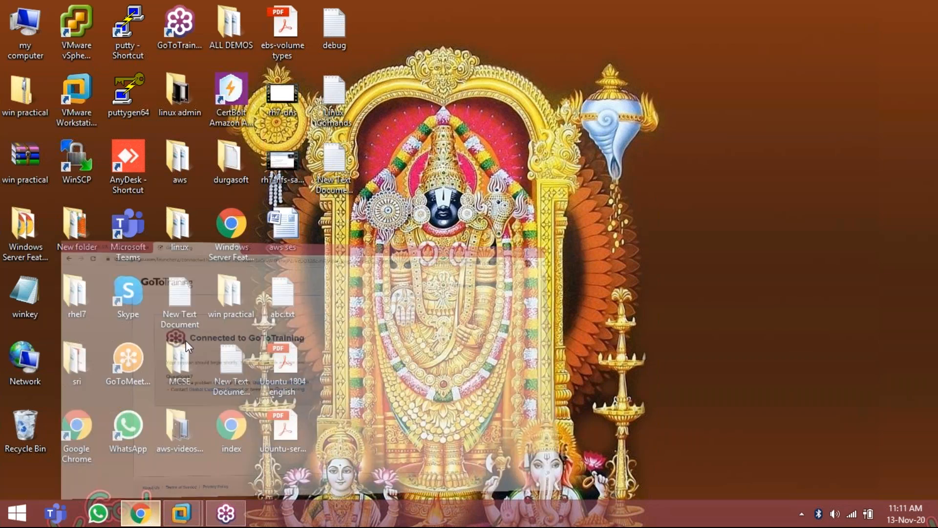
click(58, 1)
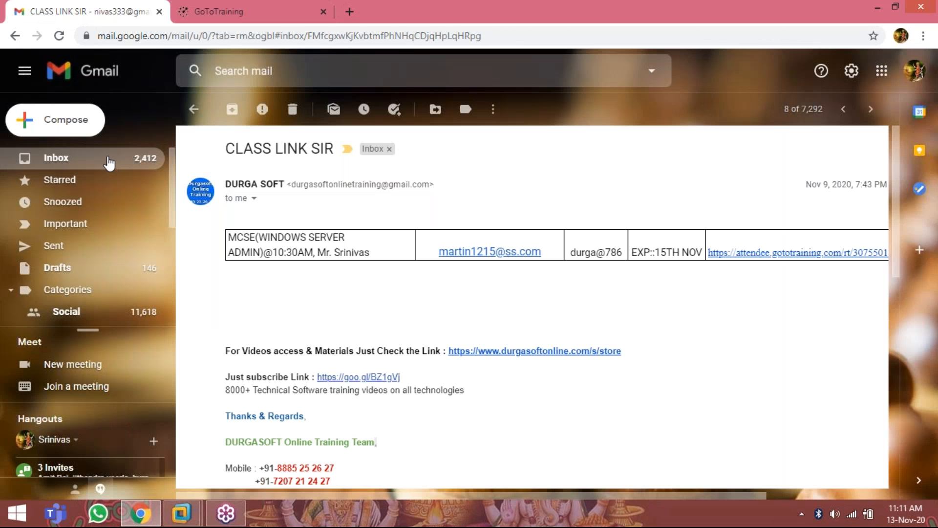
click(381, 150)
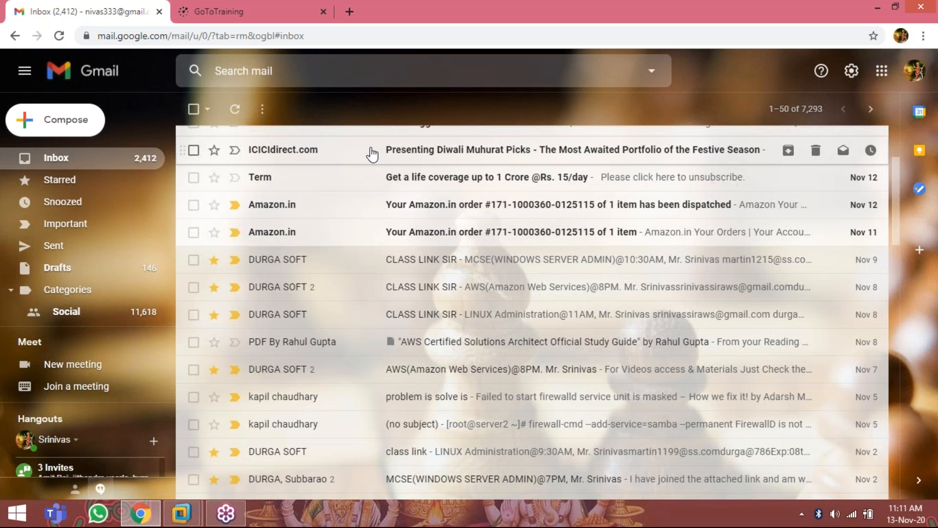
click(73, 124)
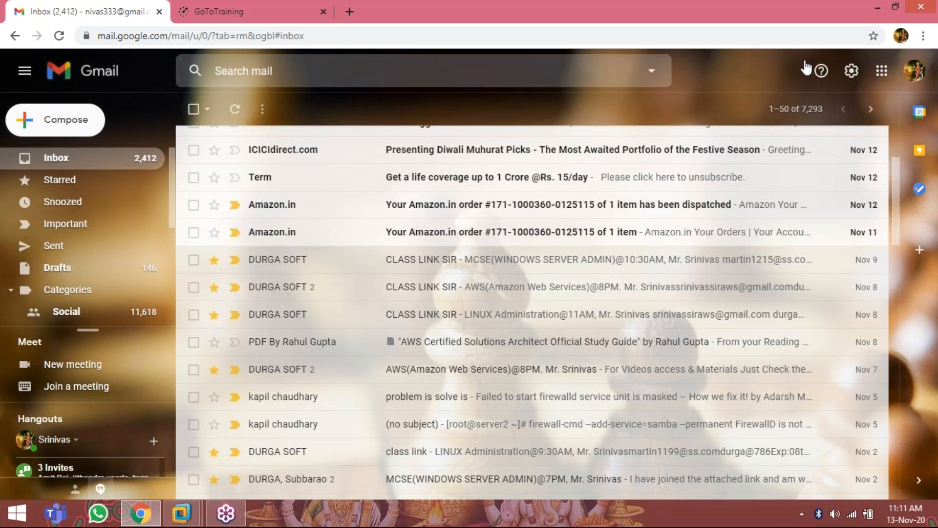
Step: Copy the first student's e-mail address from the New Text Document (3) note on the desktop and add it as the message's recipient
click(878, 7)
double_click(343, 161)
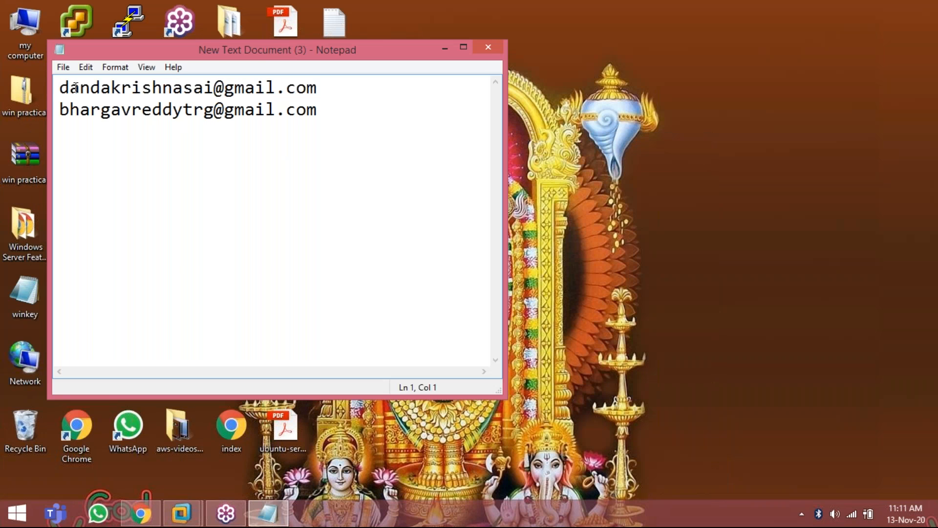
drag(60, 88, 357, 92)
key(ctrl+c)
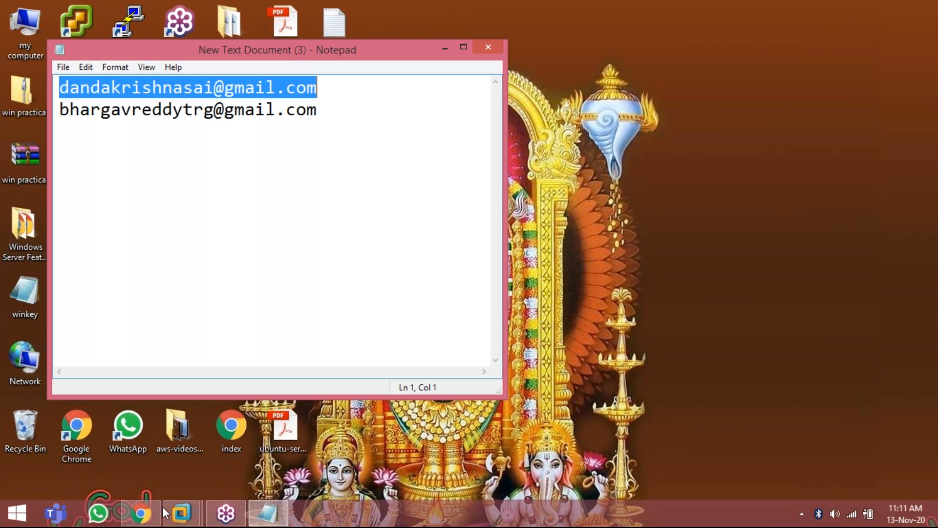
click(141, 513)
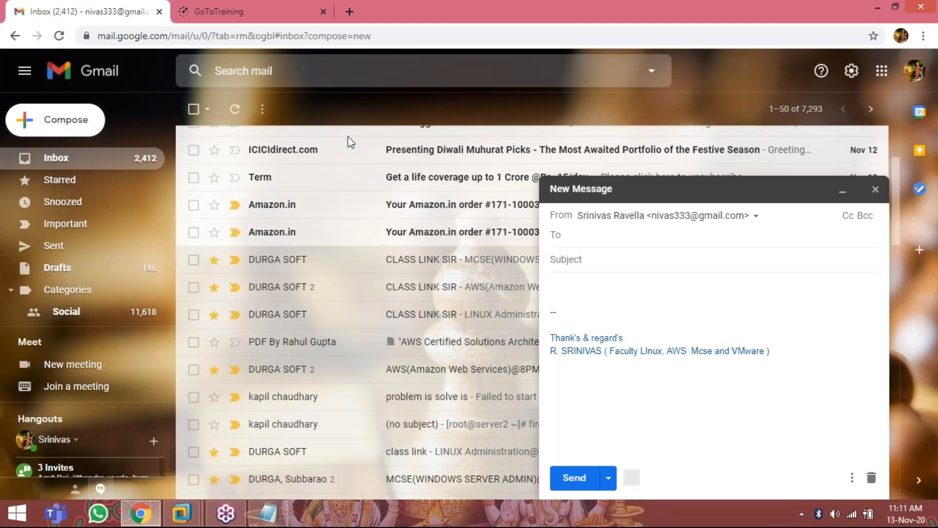
key(ctrl+v)
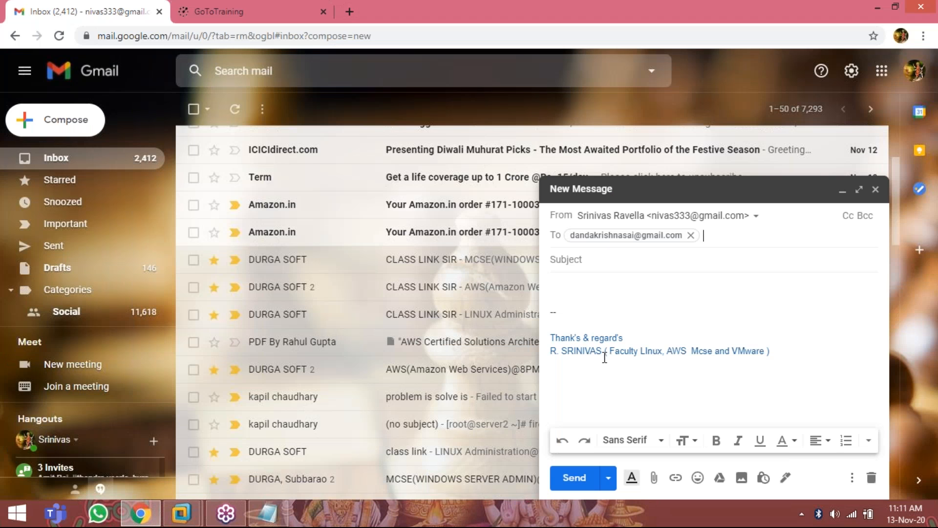
click(654, 478)
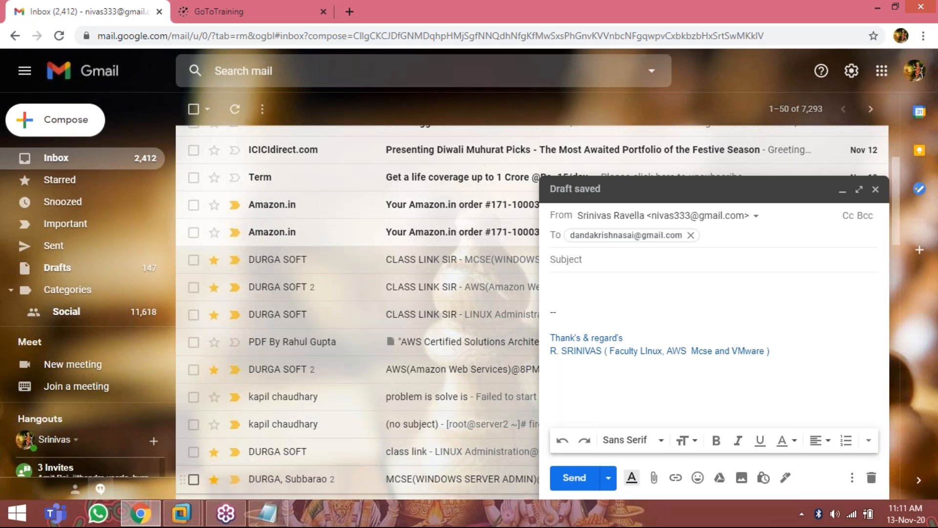
Step: Copy the second student's e-mail address from the Notepad note and add it as another recipient of the message
click(268, 513)
click(58, 110)
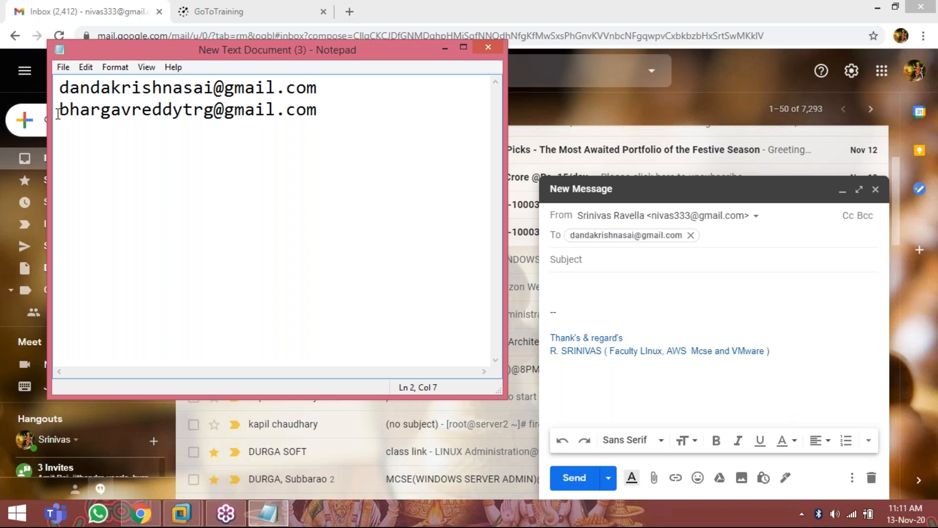
drag(59, 110, 323, 137)
key(ctrl+c)
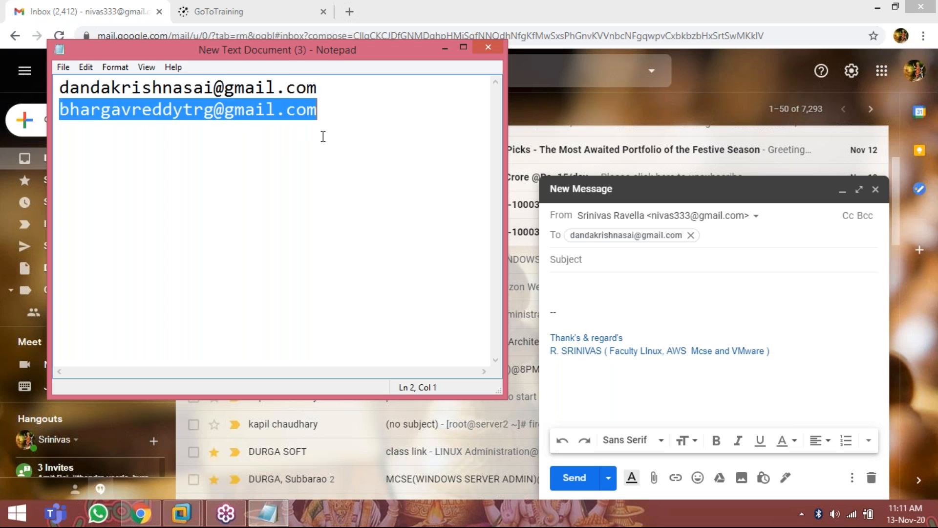
click(719, 235)
key(ctrl+v)
key(Return)
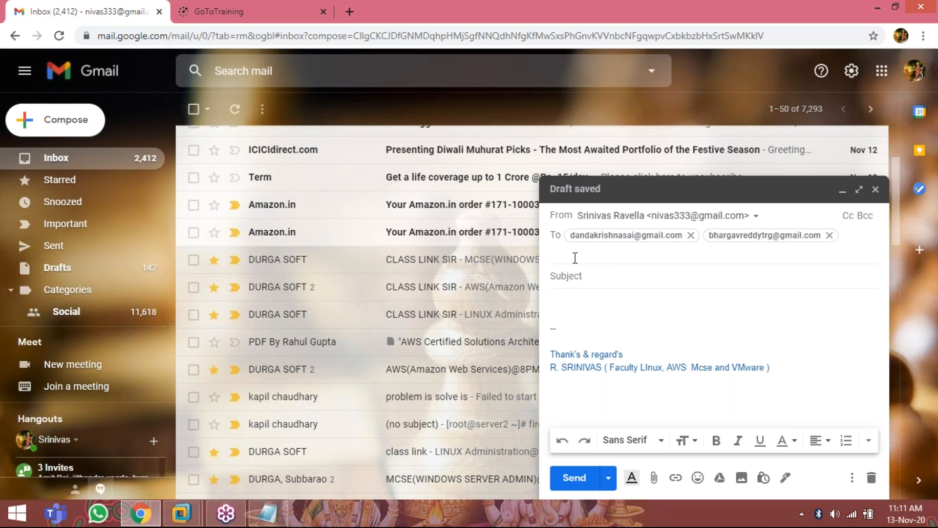
Step: Set the message's subject to "mcse notes"
click(569, 277)
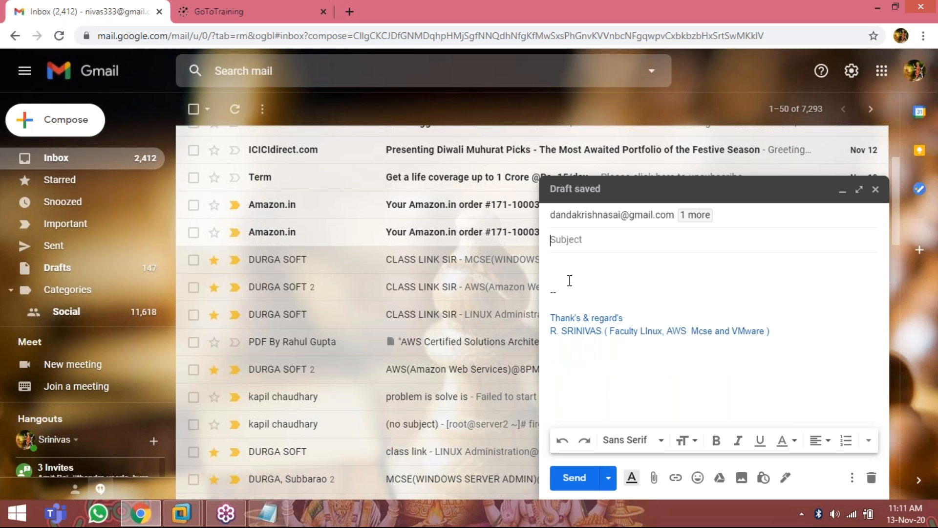
text(mcse no)
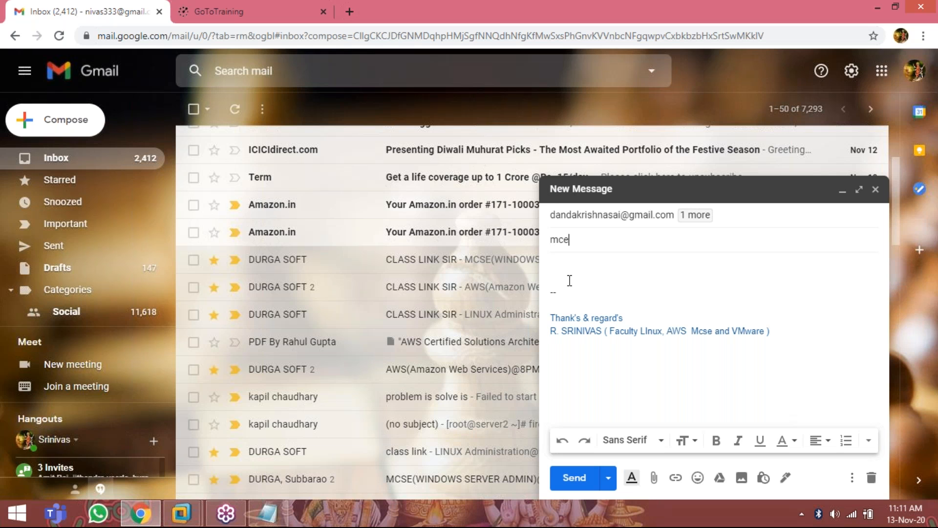
text(tes)
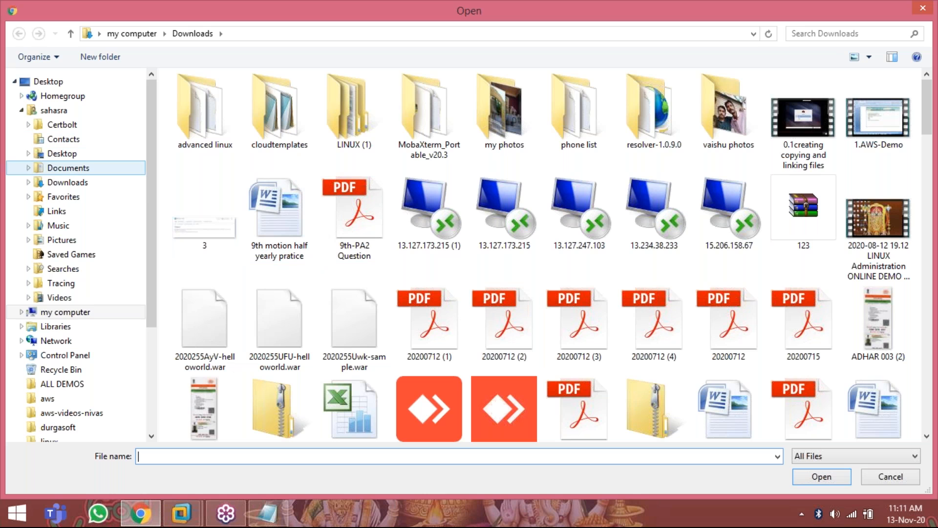
Step: Browse to the softwares folder on Local Disk (E:) to choose a file to attach
click(65, 312)
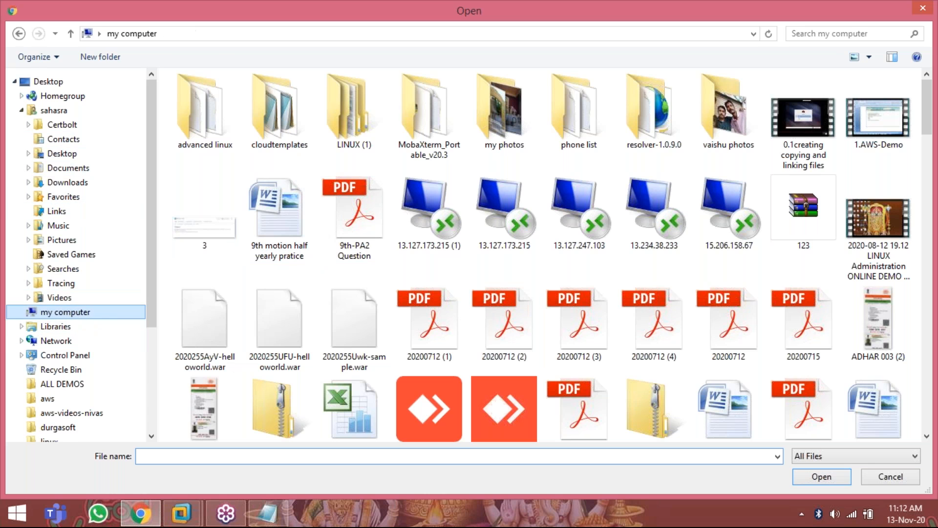
click(594, 215)
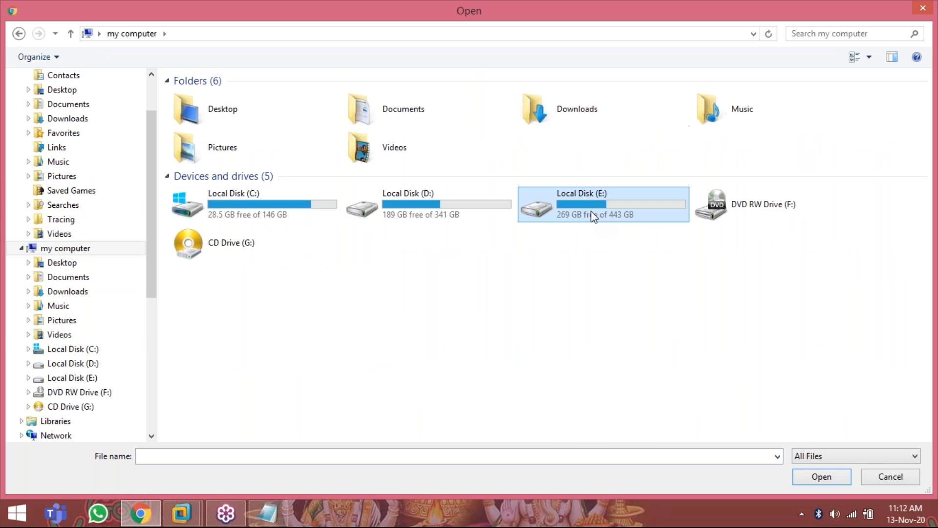
scroll(320, 309, down, 2)
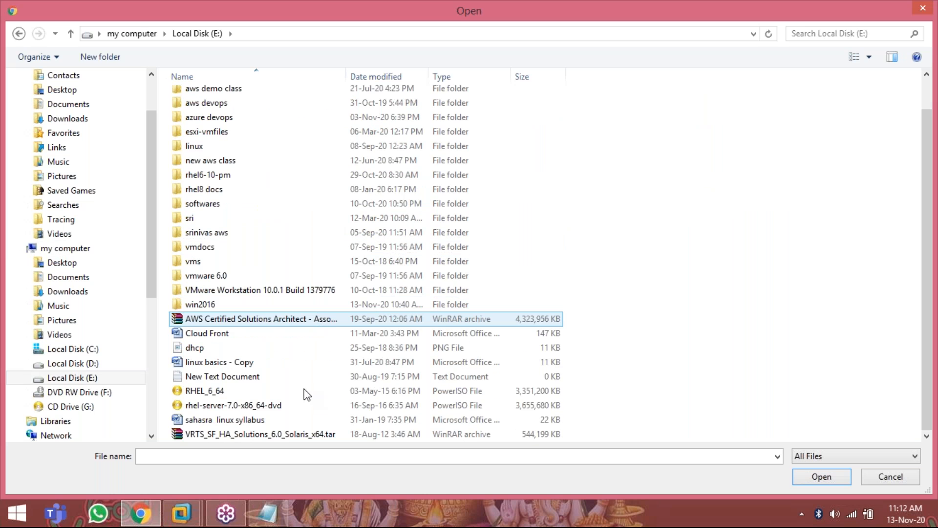
scroll(235, 273, up, 1)
click(223, 240)
double_click(223, 239)
scroll(327, 363, down, 8)
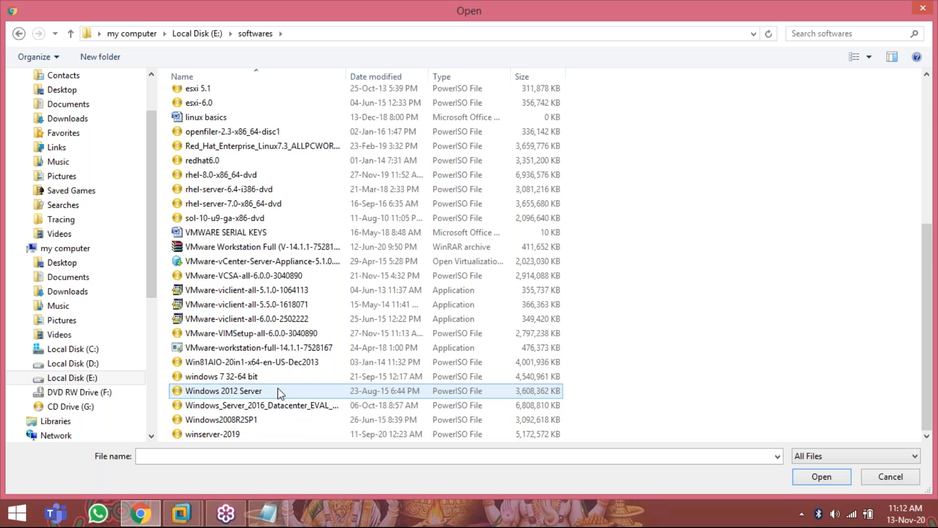
scroll(279, 389, up, 2)
scroll(278, 386, up, 4)
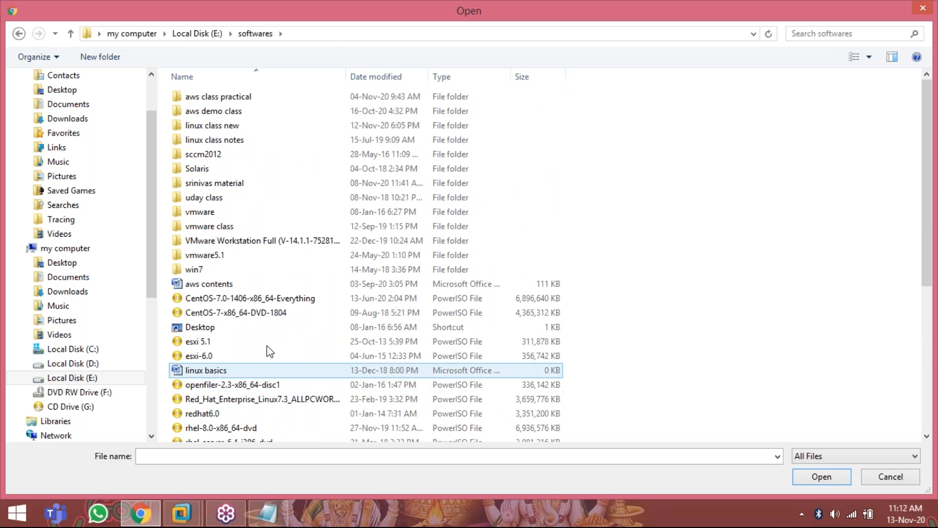
Step: Attach the win2016-class archive from the instructor's material folder inside softwares, and send the message
double_click(229, 184)
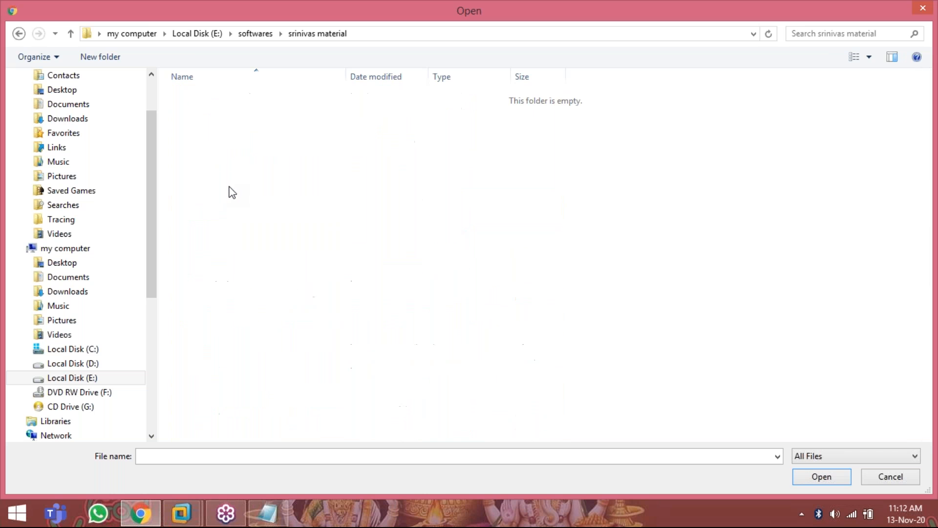
scroll(248, 209, down, 3)
scroll(248, 209, down, 6)
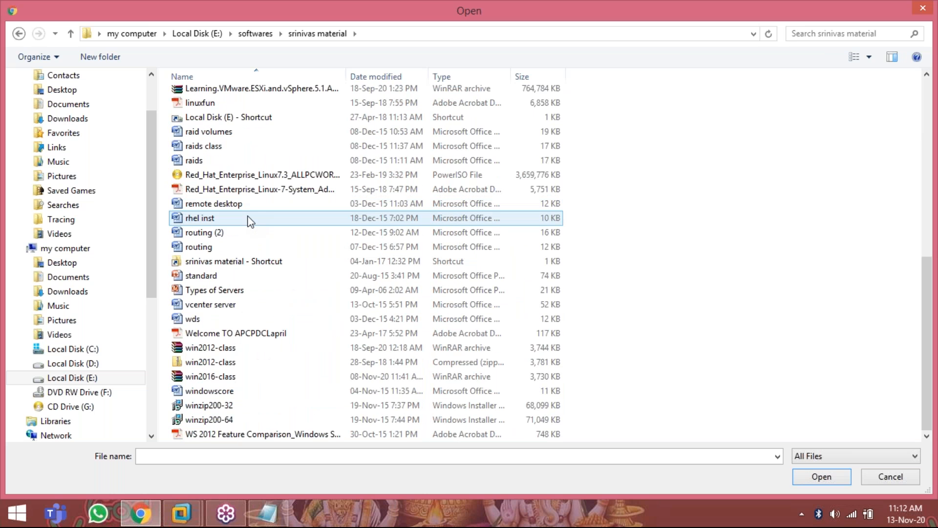
click(227, 381)
double_click(227, 381)
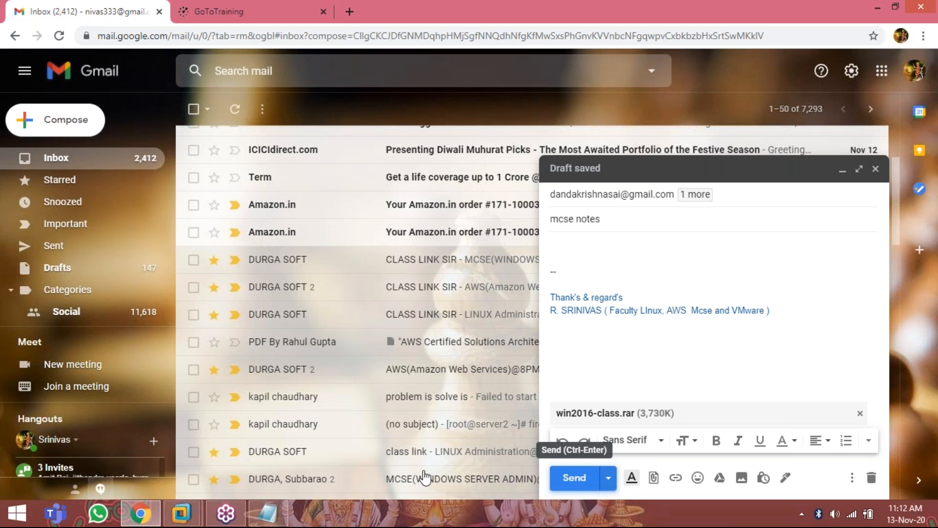
key(ctrl+Return)
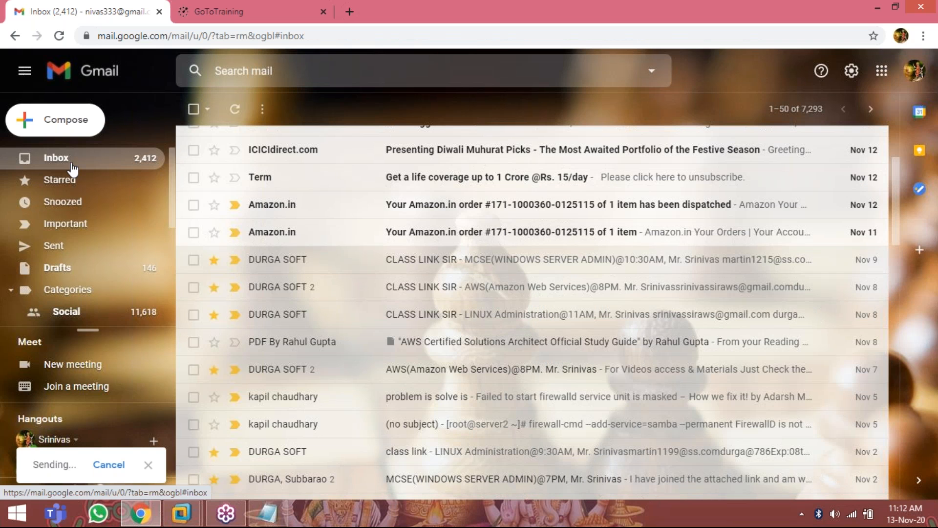